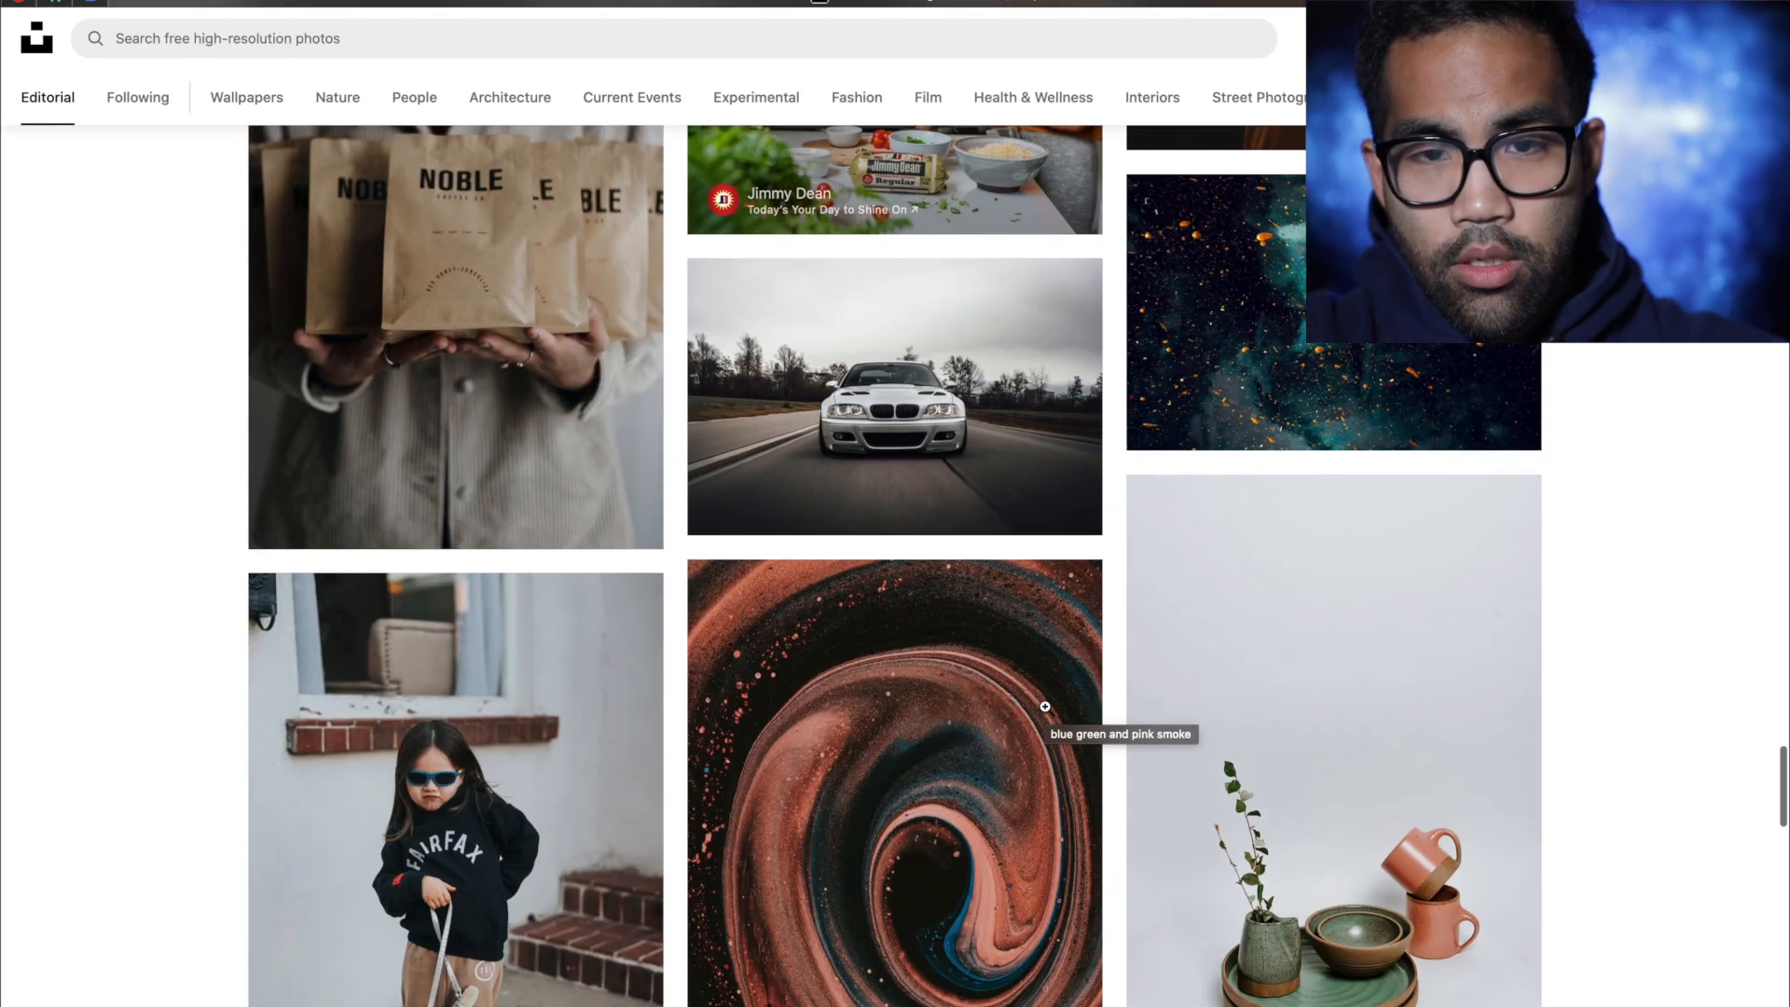
# Search Unsplash for "orange" and open the photo of the halved orange on a dark wooden table
pyautogui.scroll(-3, 1045, 705)
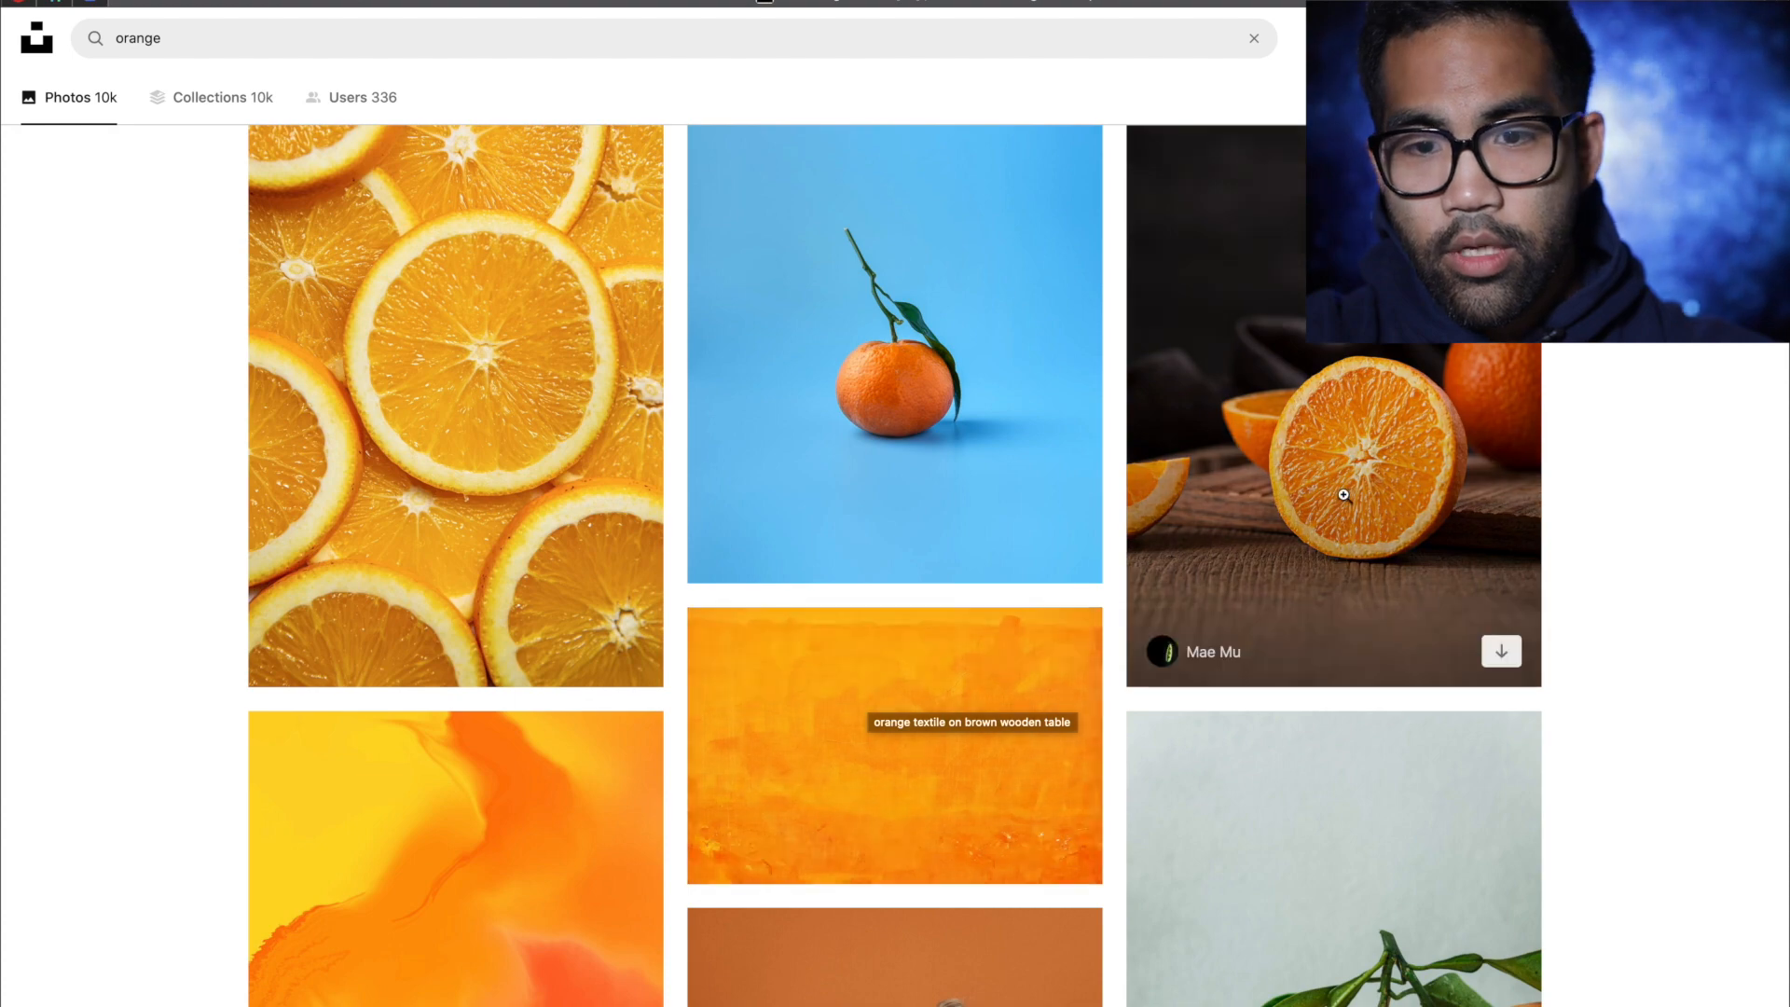
pyautogui.click(1343, 495)
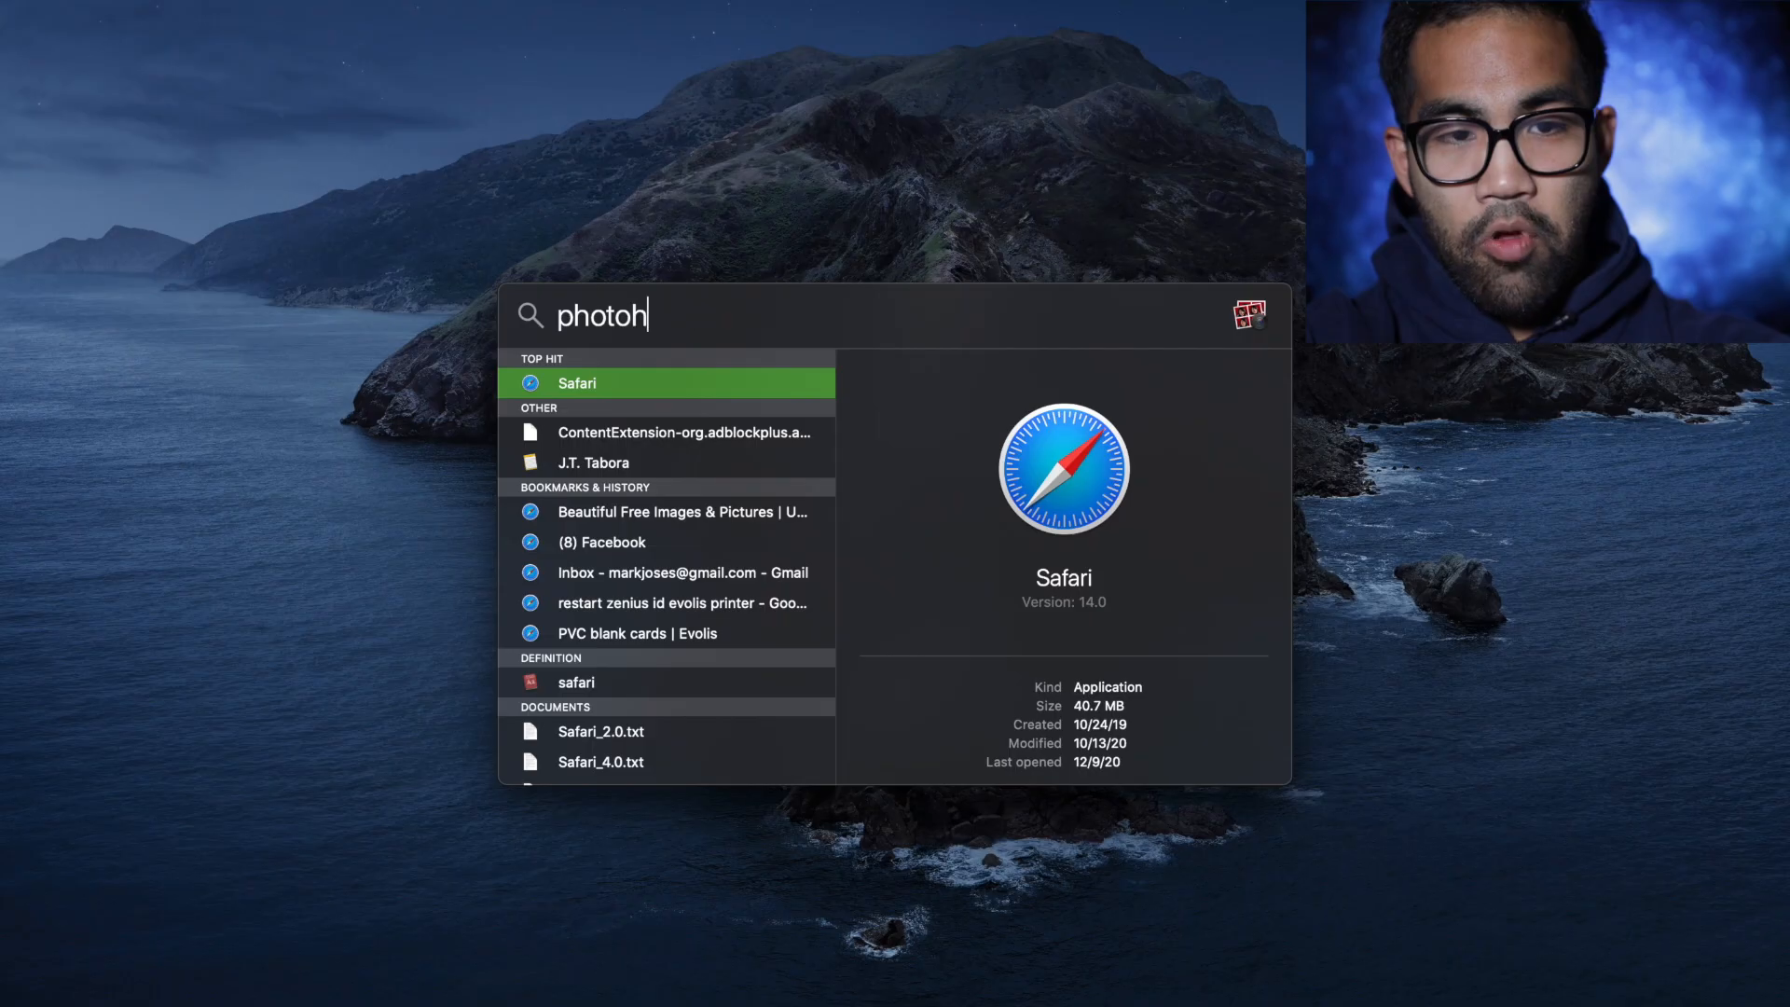
# Switch to Photoshop and open pro-church-media-3E3AVpvlpao-unsplash.jpg from the Downloads folder
pyautogui.write('op')
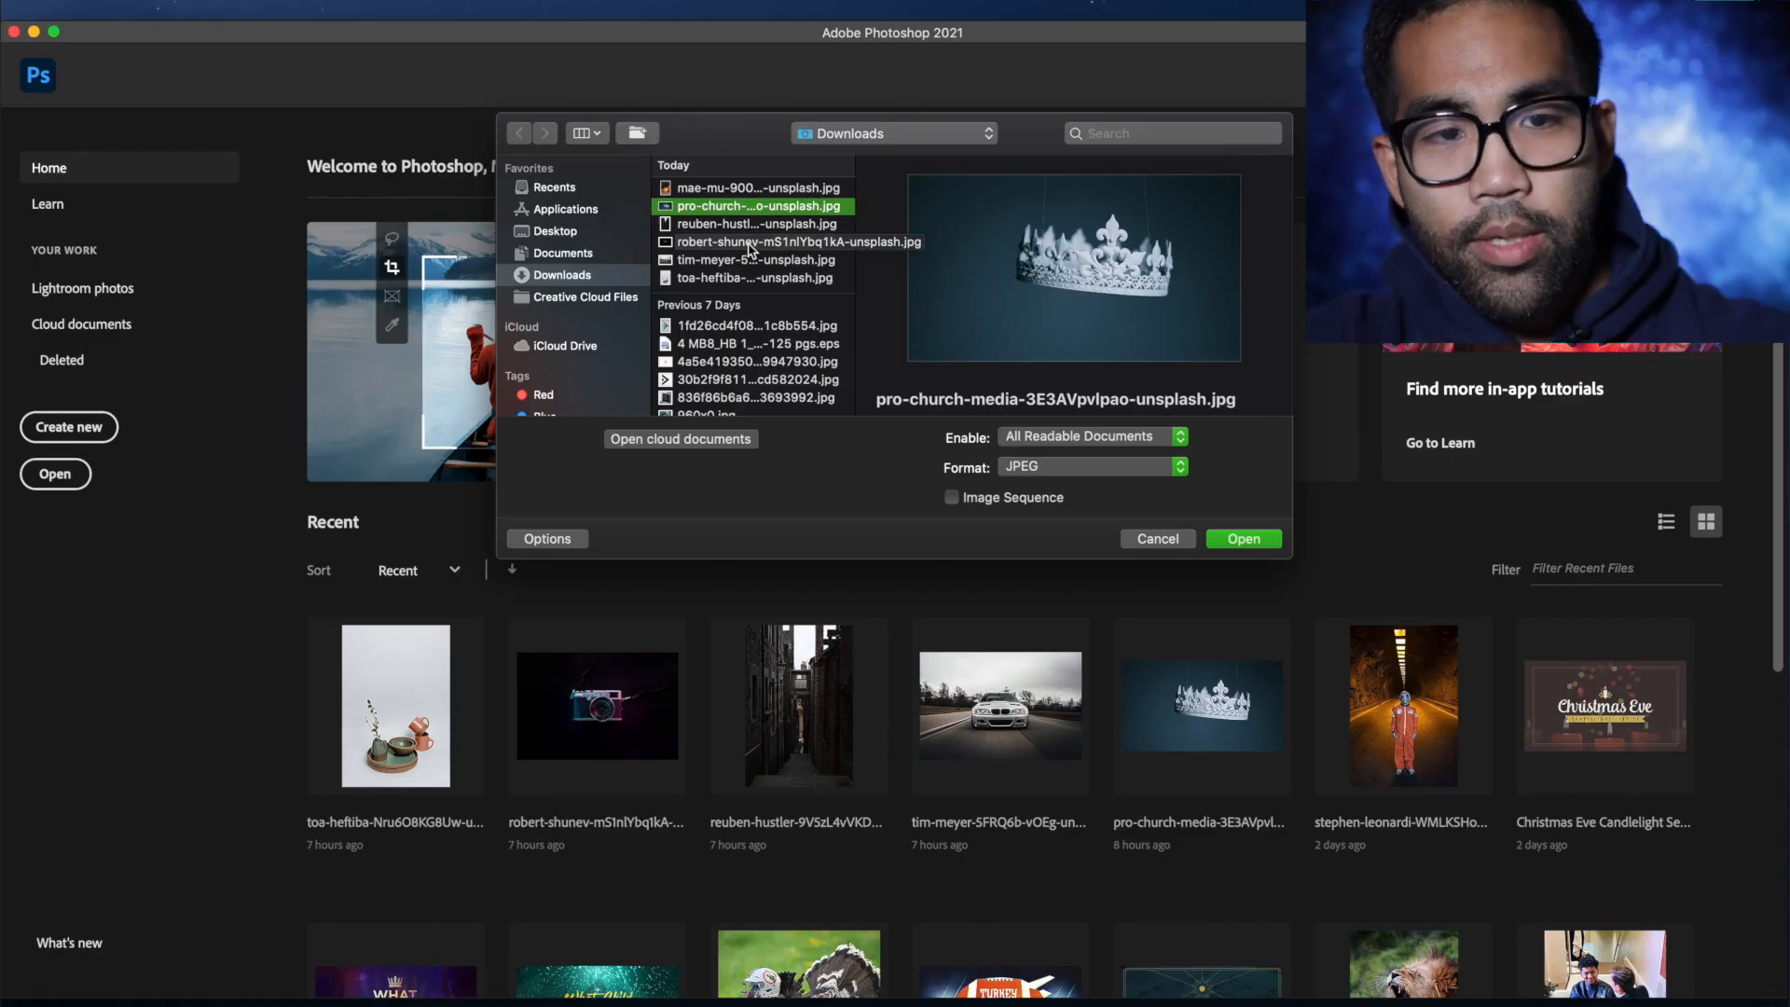
pyautogui.press('Escape')
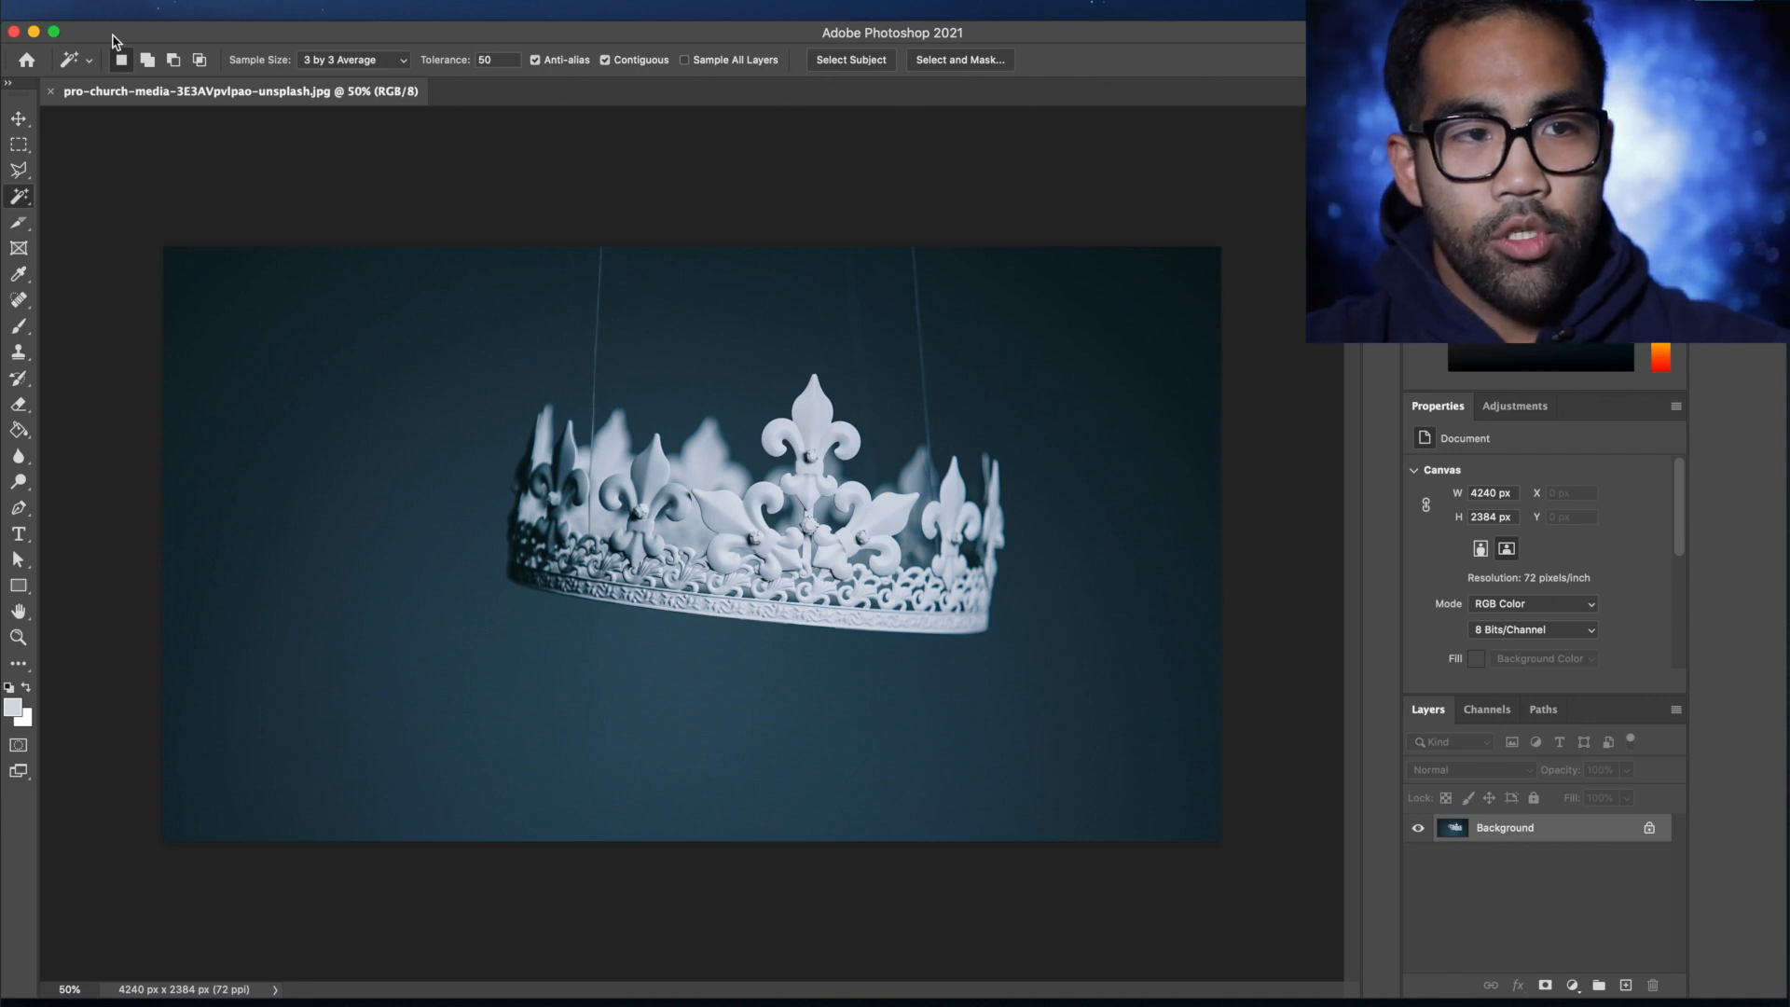
# Select the crown with the Object Selection Tool in Rectangle mode, enclosing the whole crown
pyautogui.rightClick(19, 196)
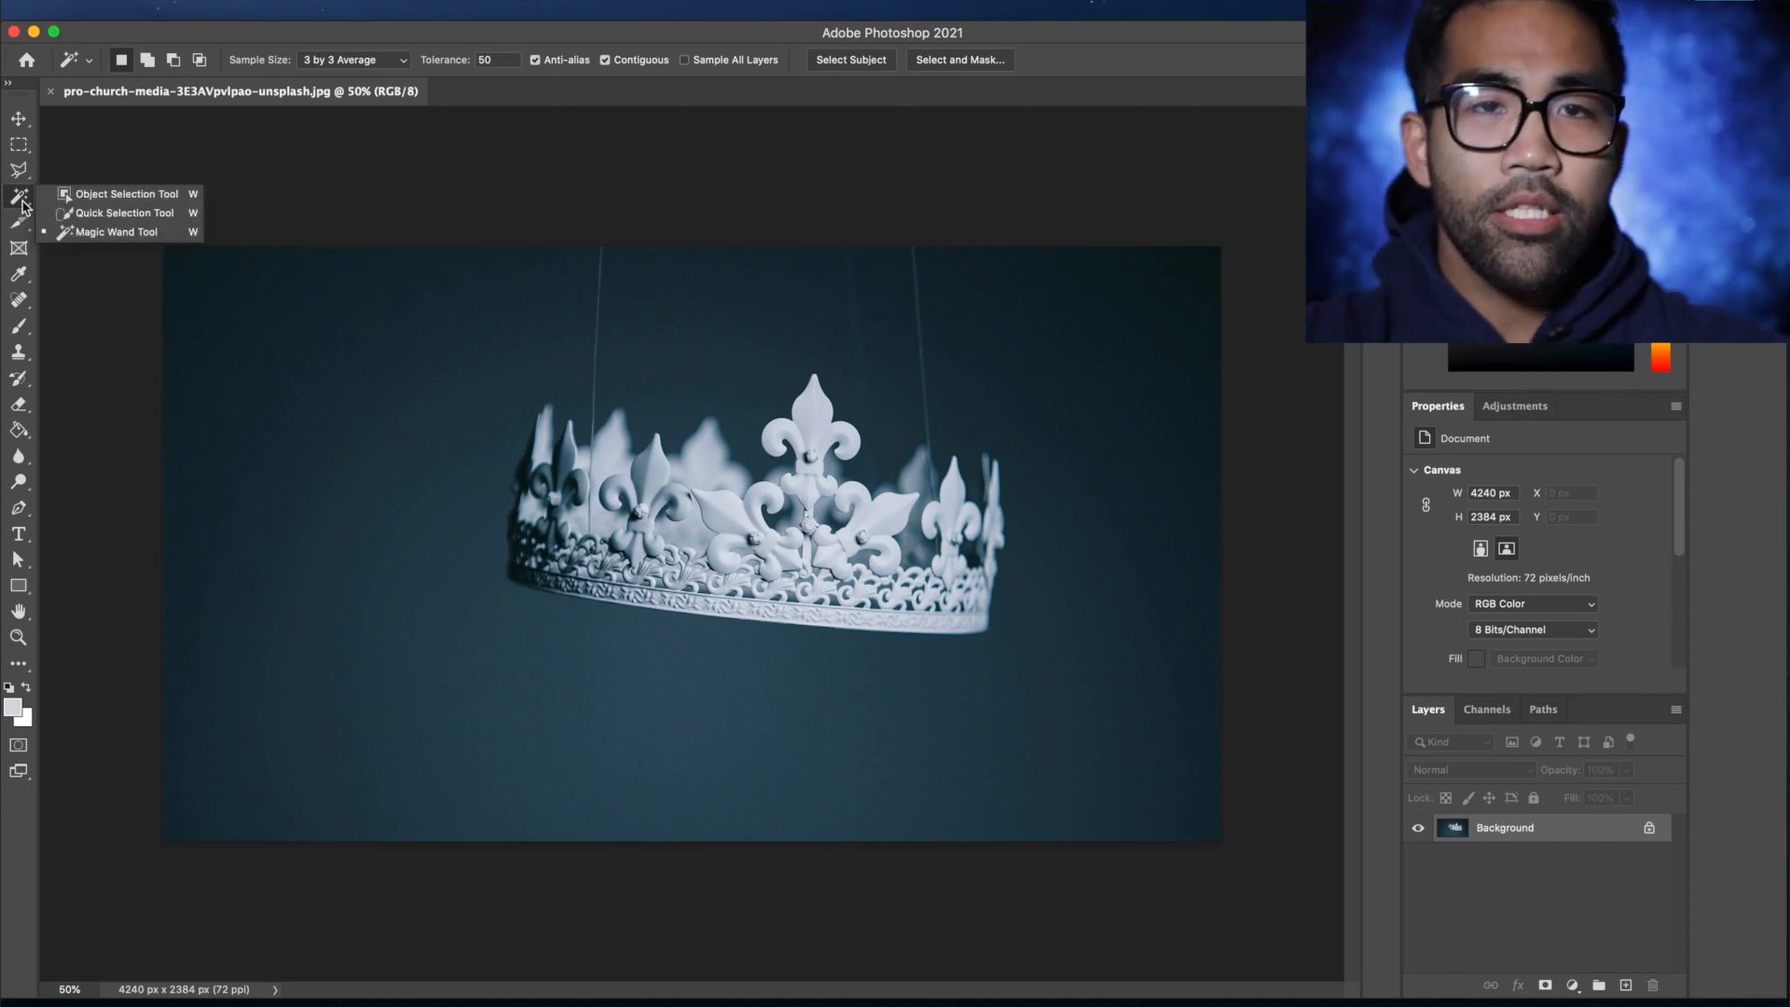
pyautogui.click(95, 196)
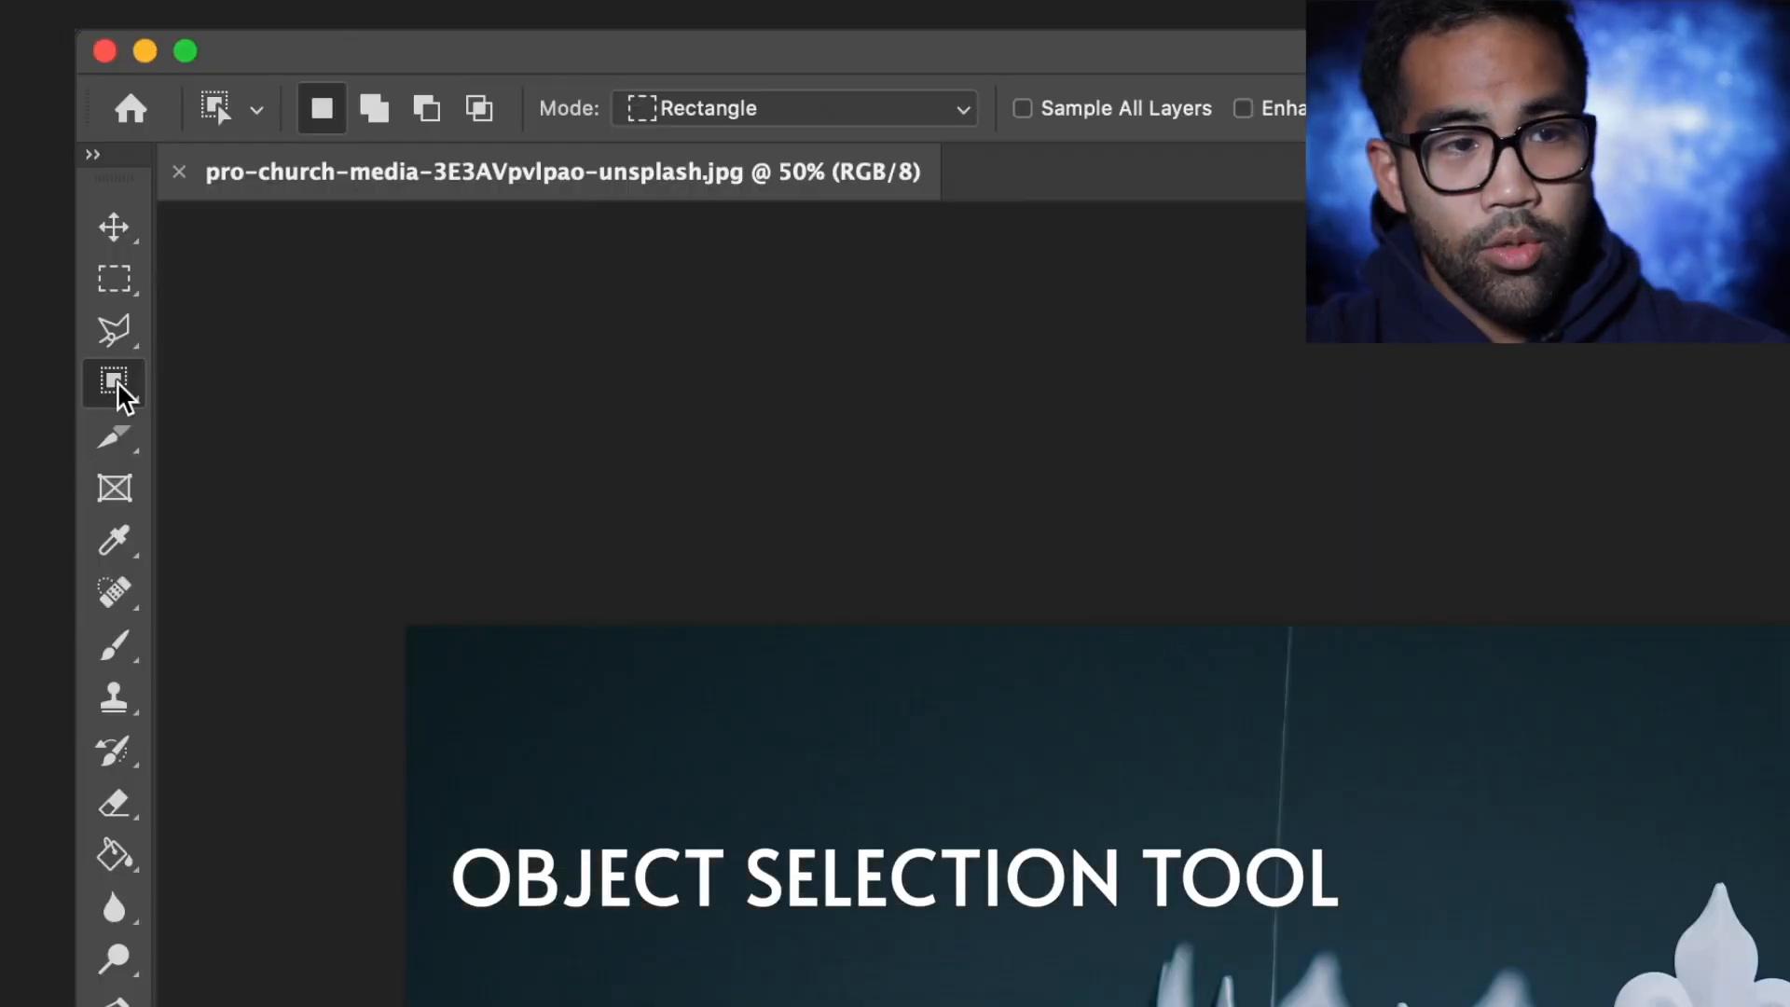
pyautogui.rightClick(21, 198)
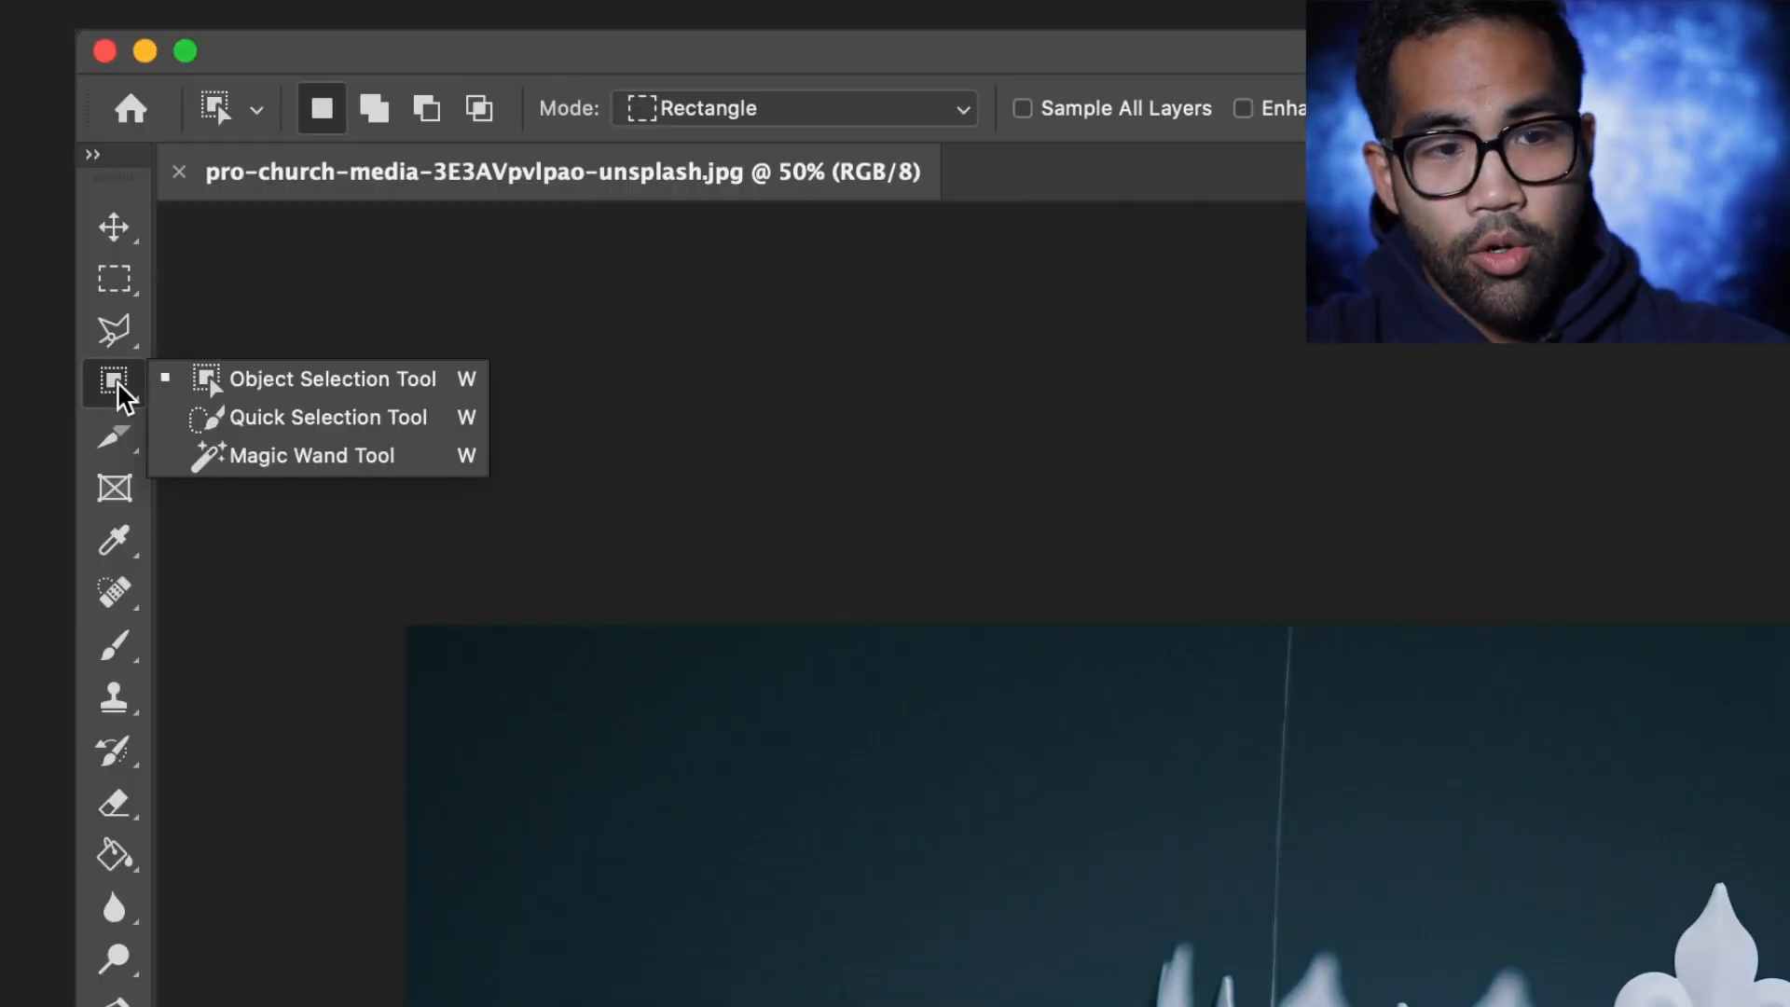
pyautogui.click(317, 389)
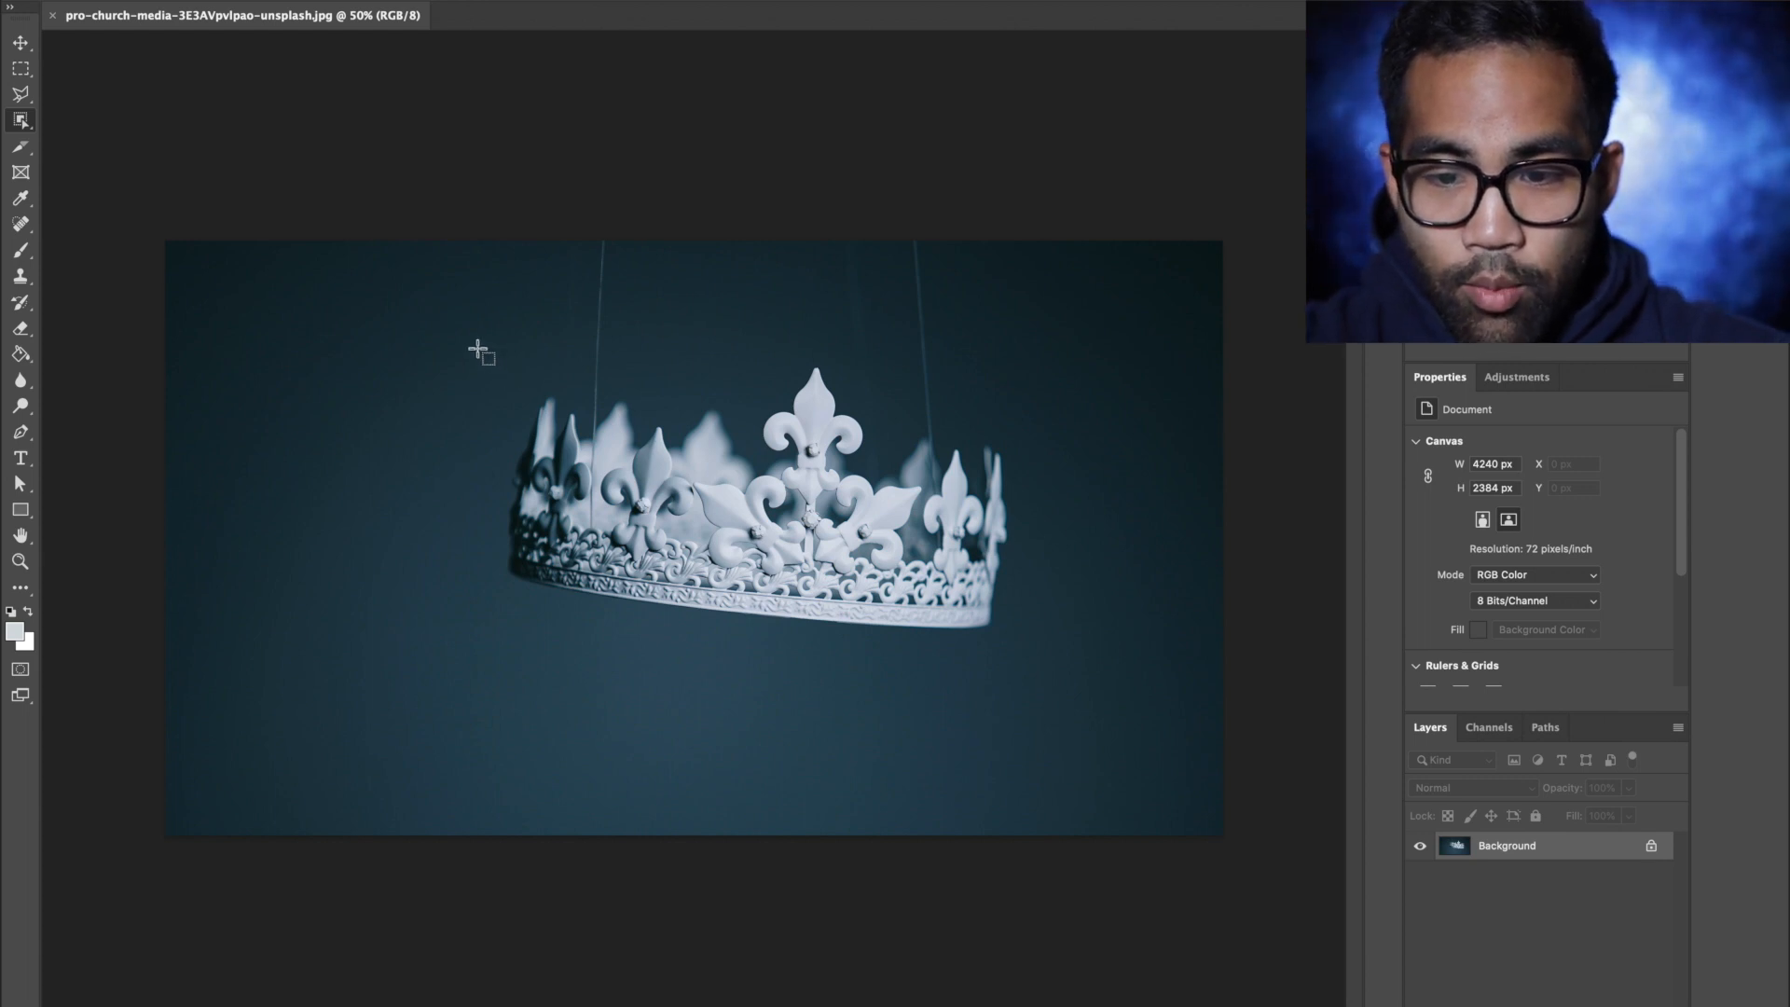
pyautogui.moveTo(467, 343); pyautogui.dragTo(1042, 675)
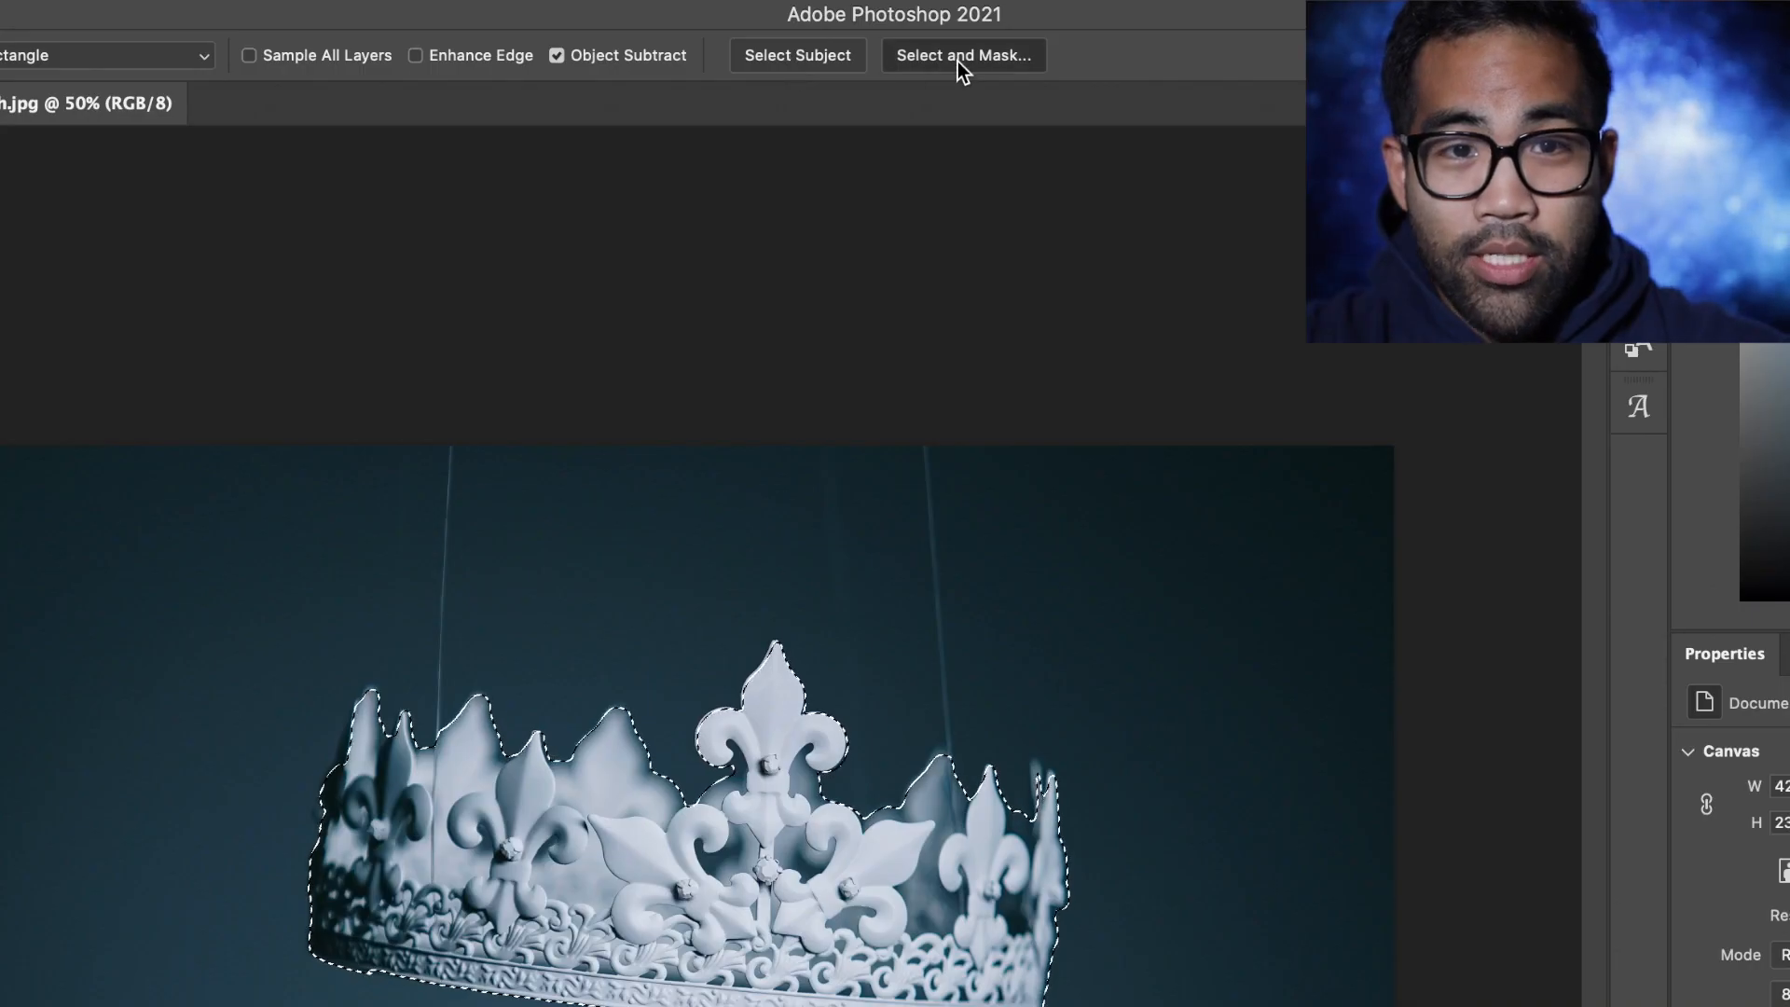
# Raise the crown selection's edge detection radius slightly in Select and Mask and output the result to a new layer
pyautogui.click(959, 60)
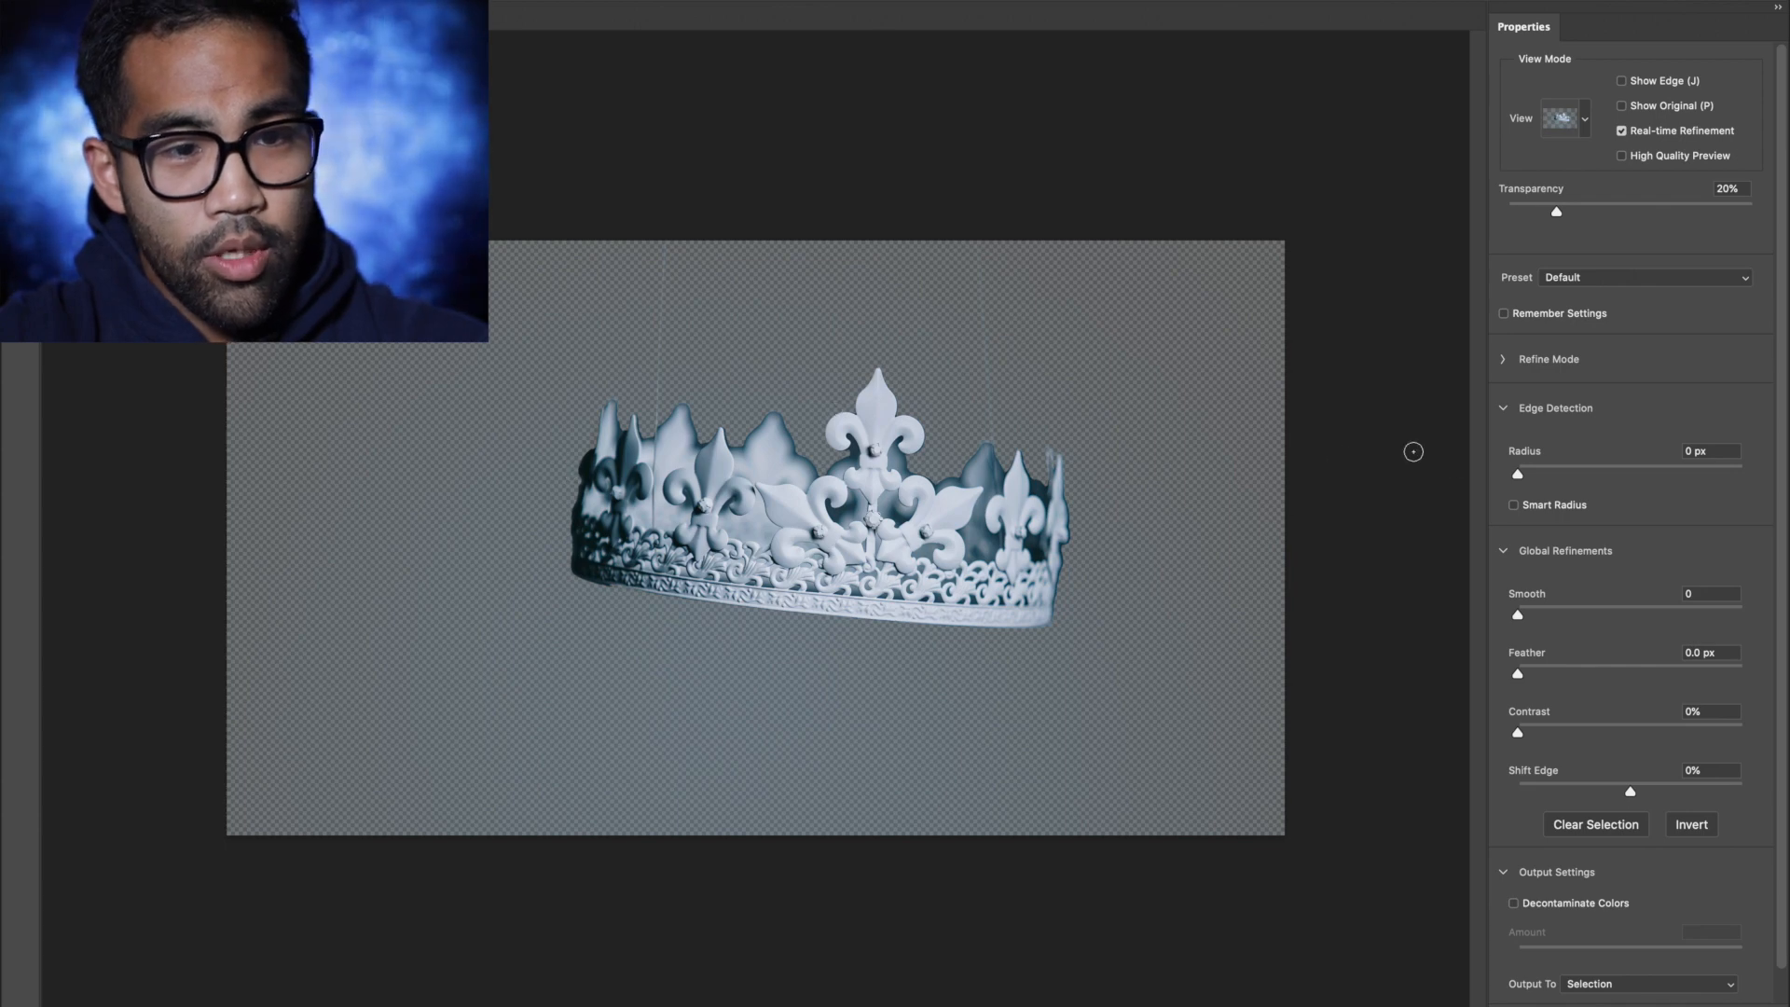
pyautogui.moveTo(1518, 473); pyautogui.dragTo(1548, 477)
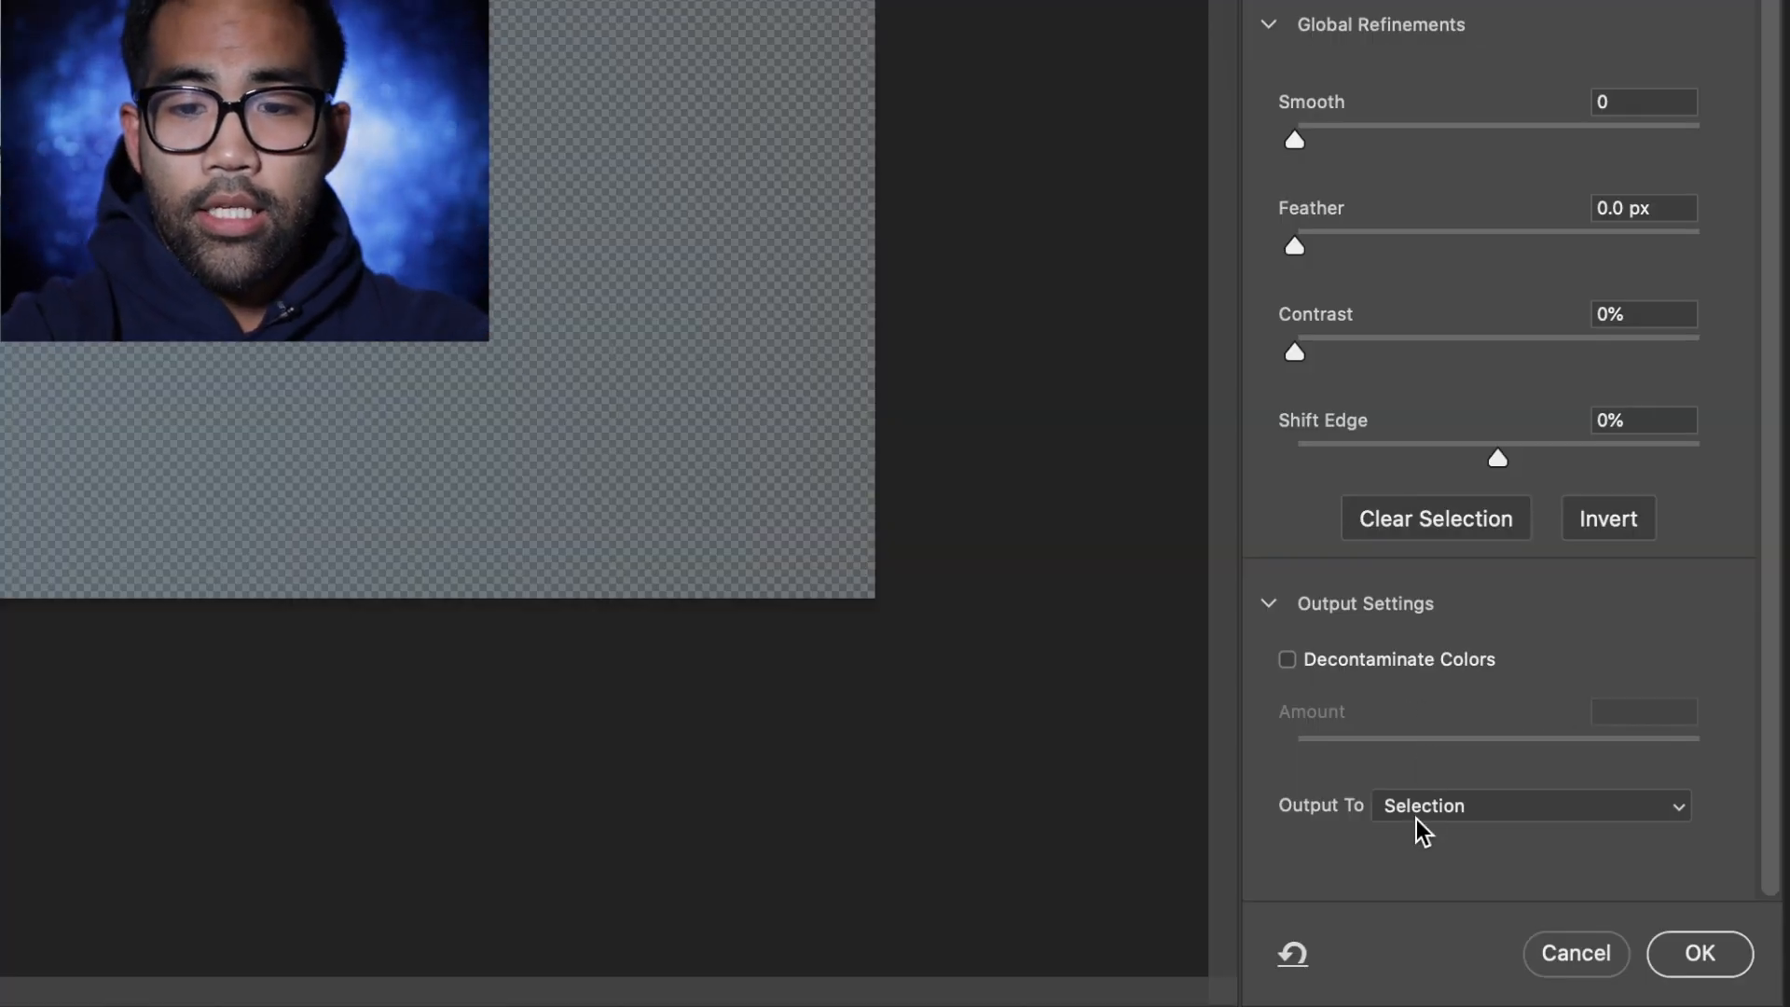
pyautogui.click(1417, 818)
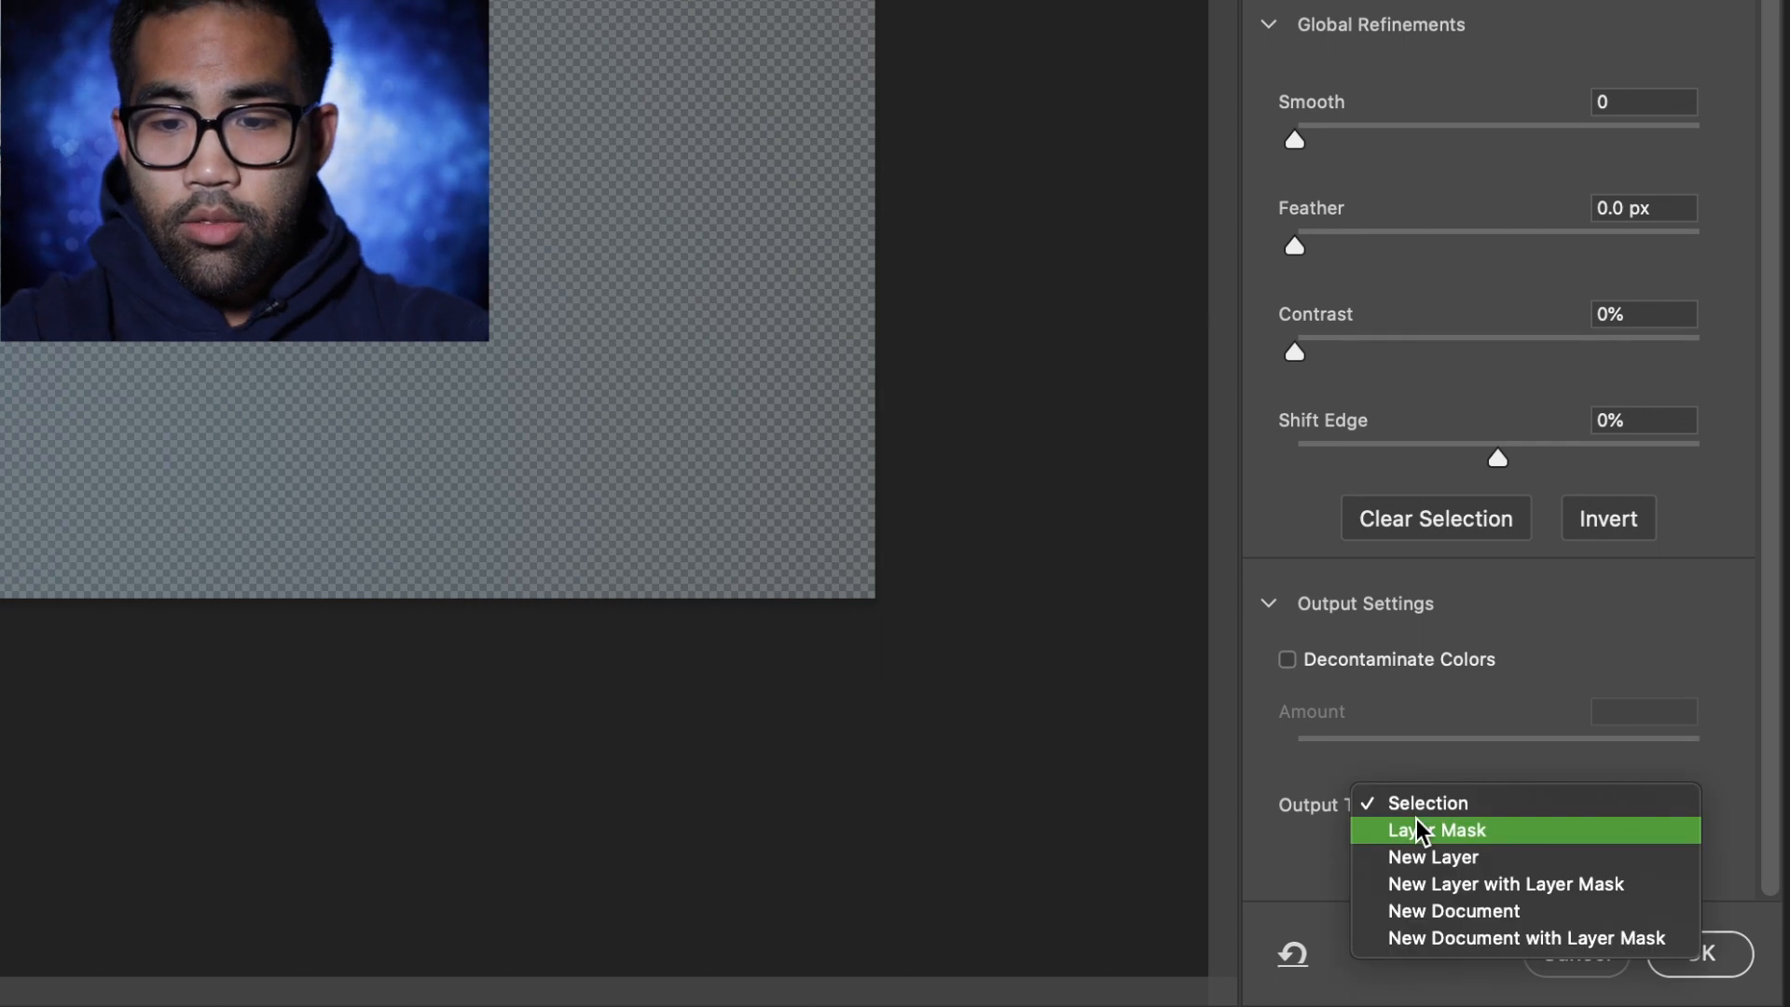
pyautogui.click(1458, 862)
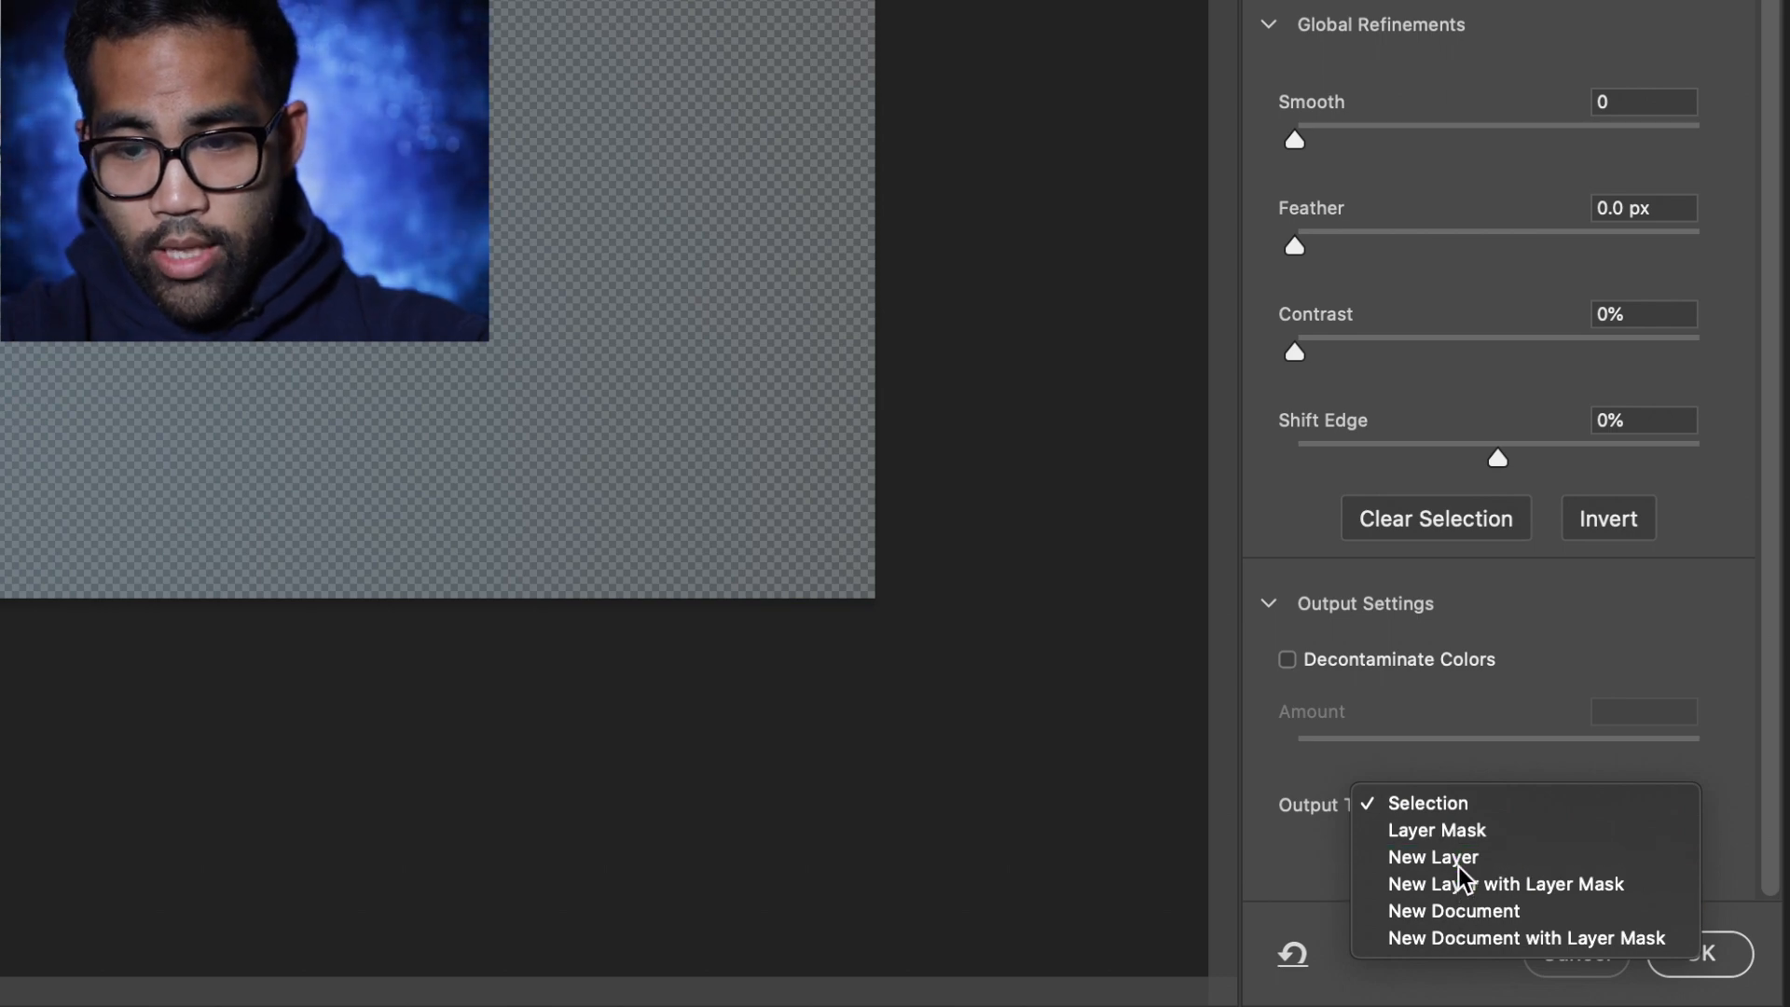
pyautogui.click(1663, 949)
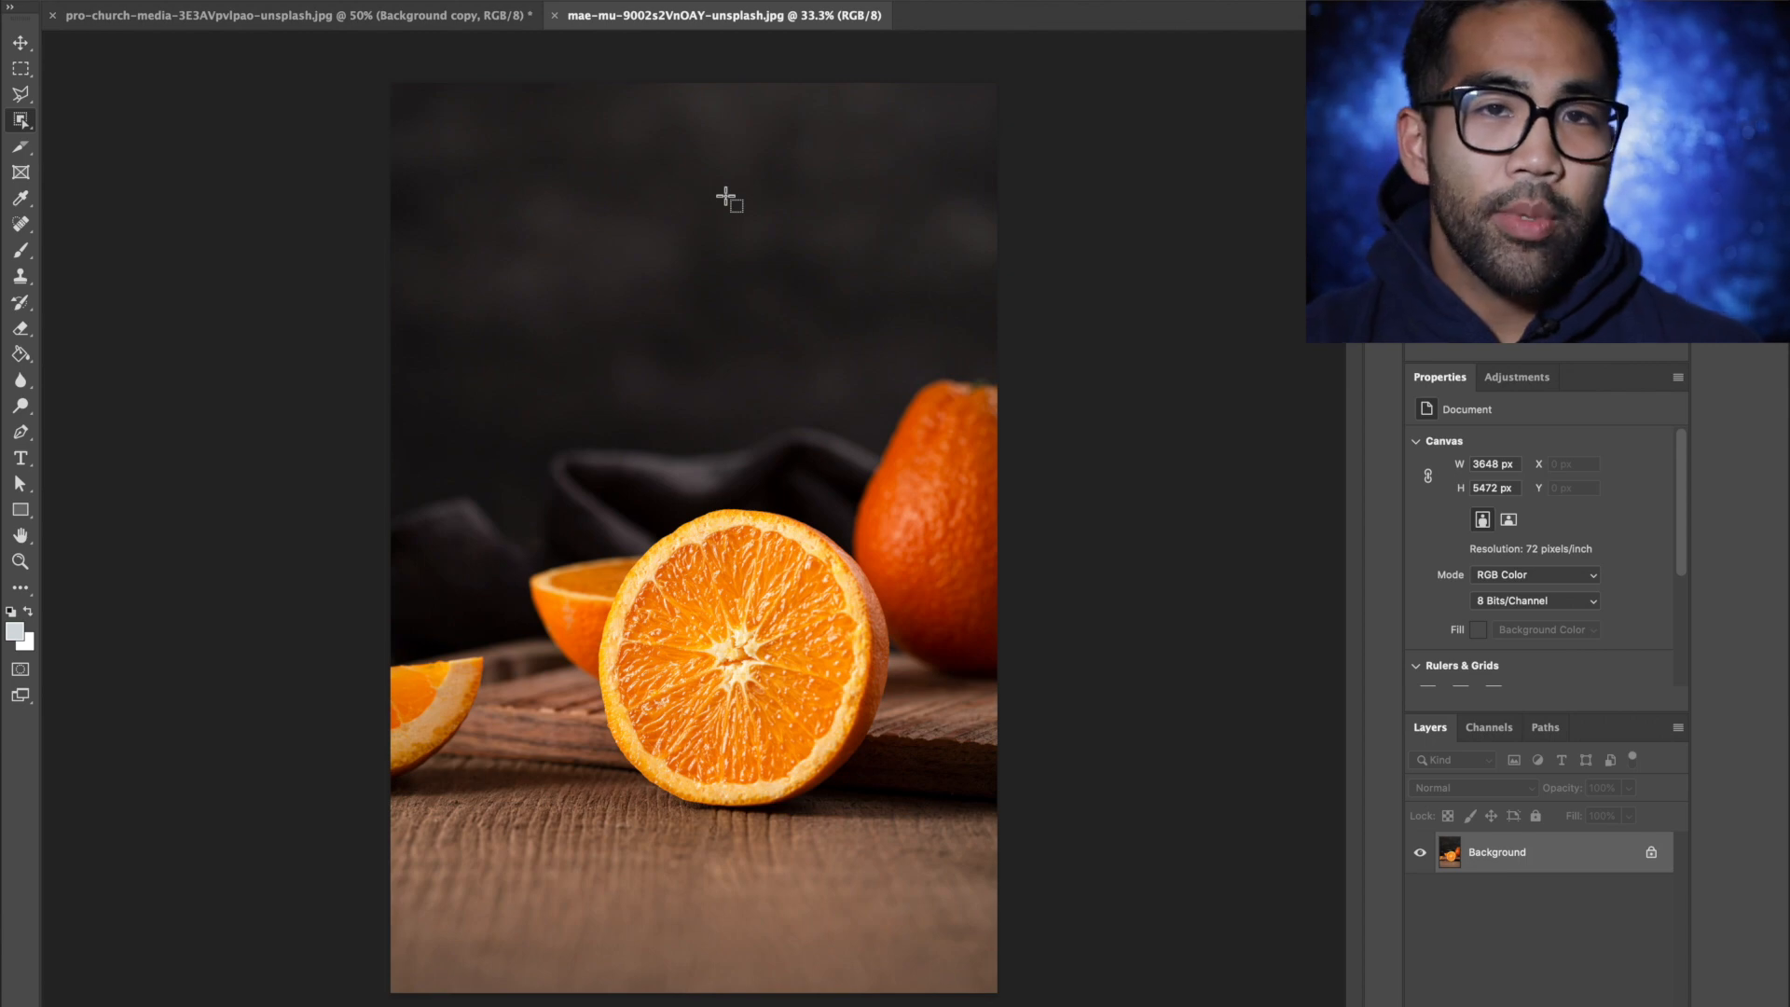
# Activate the Quick Selection Tool for the orange photo and enlarge its brush to 93 px
pyautogui.rightClick(21, 126)
pyautogui.click(67, 135)
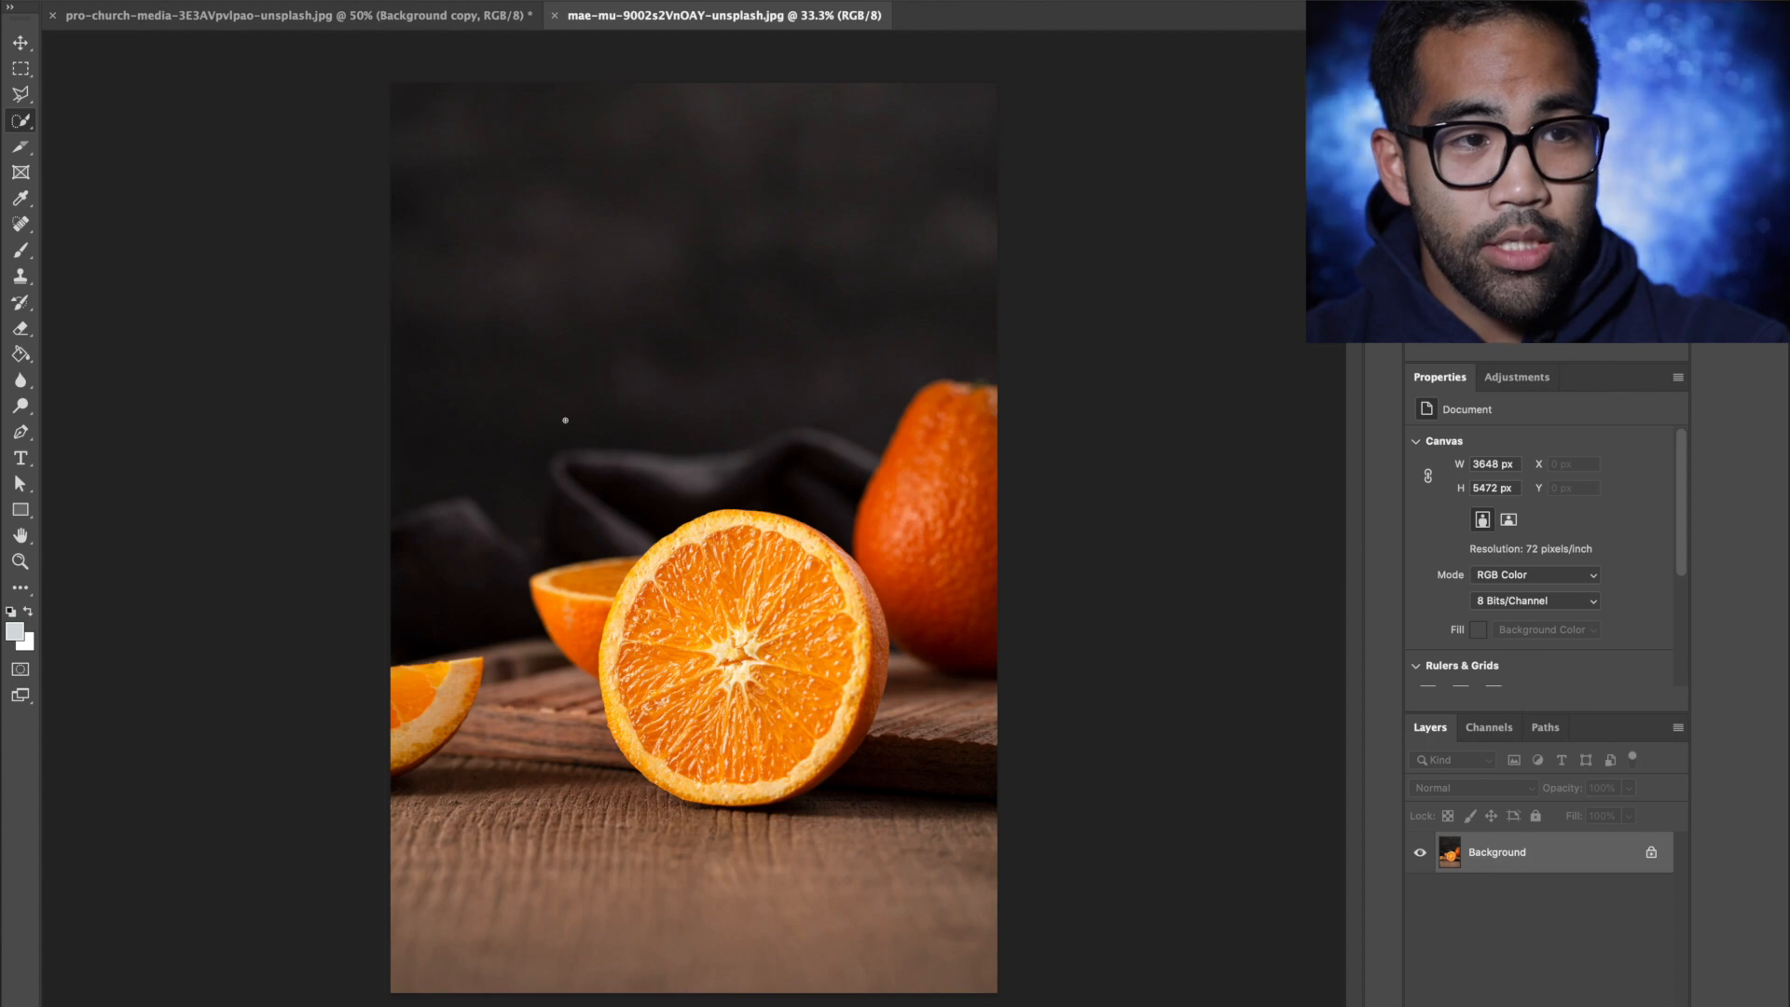
pyautogui.click(451, 76)
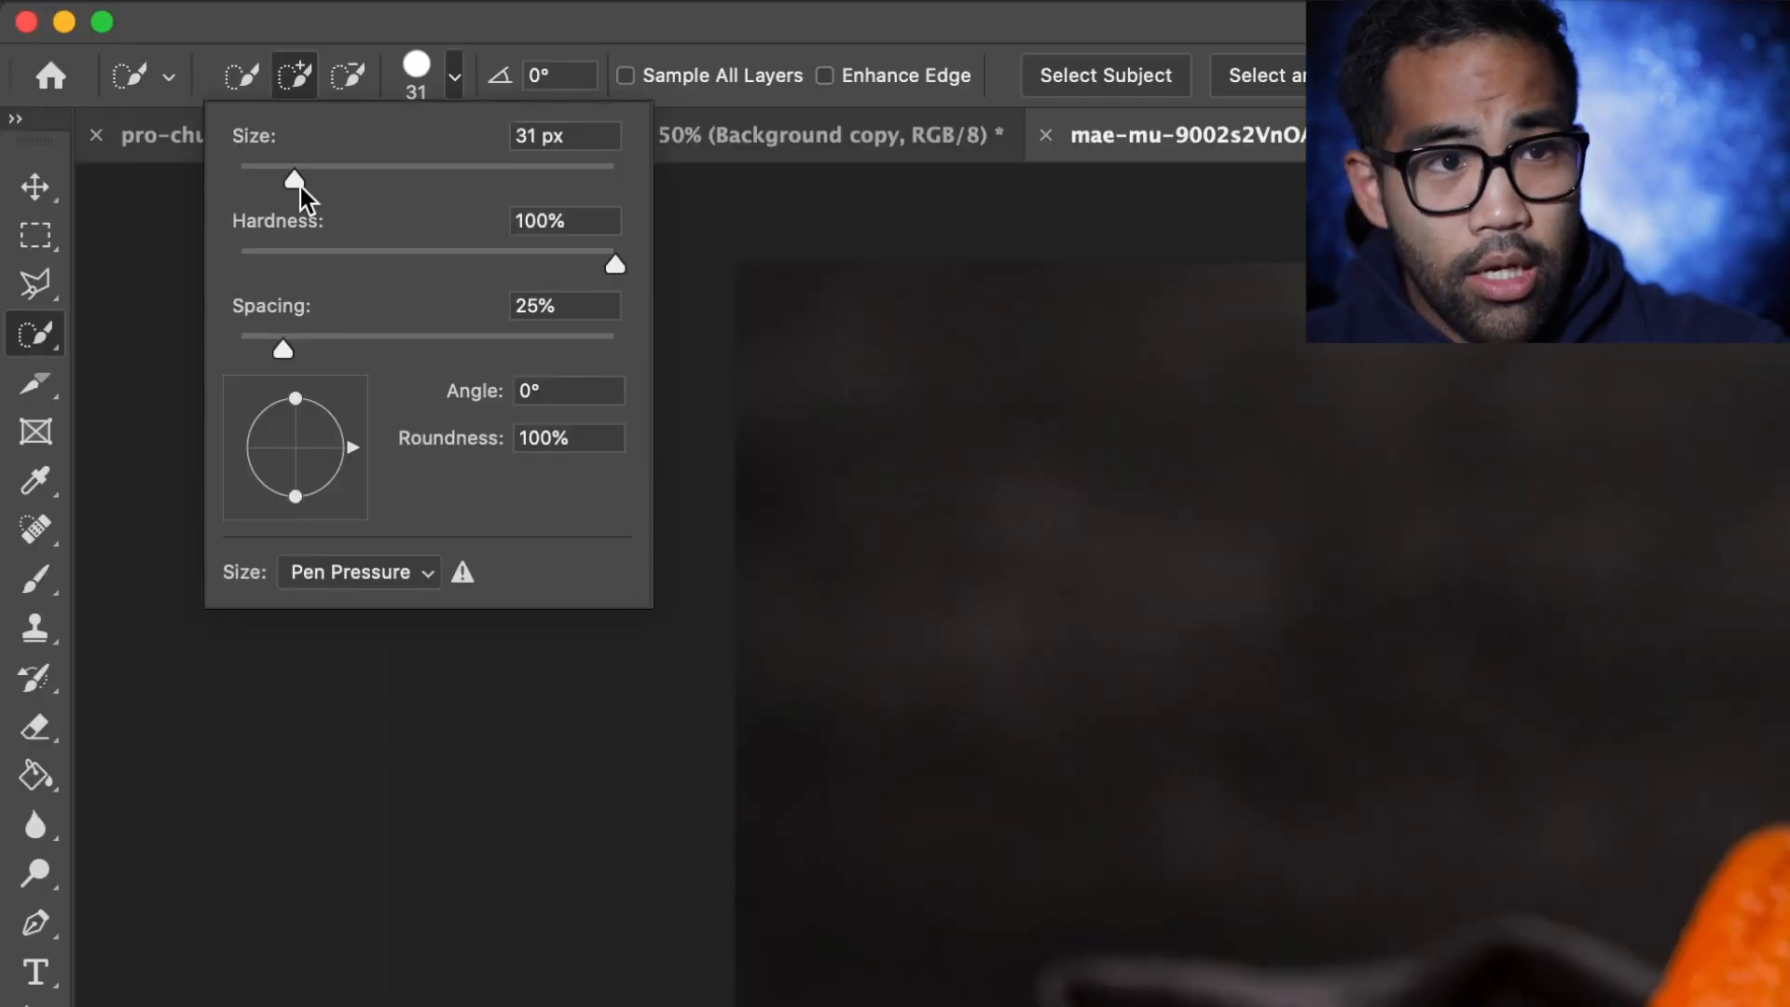
pyautogui.moveTo(300, 186); pyautogui.dragTo(412, 182)
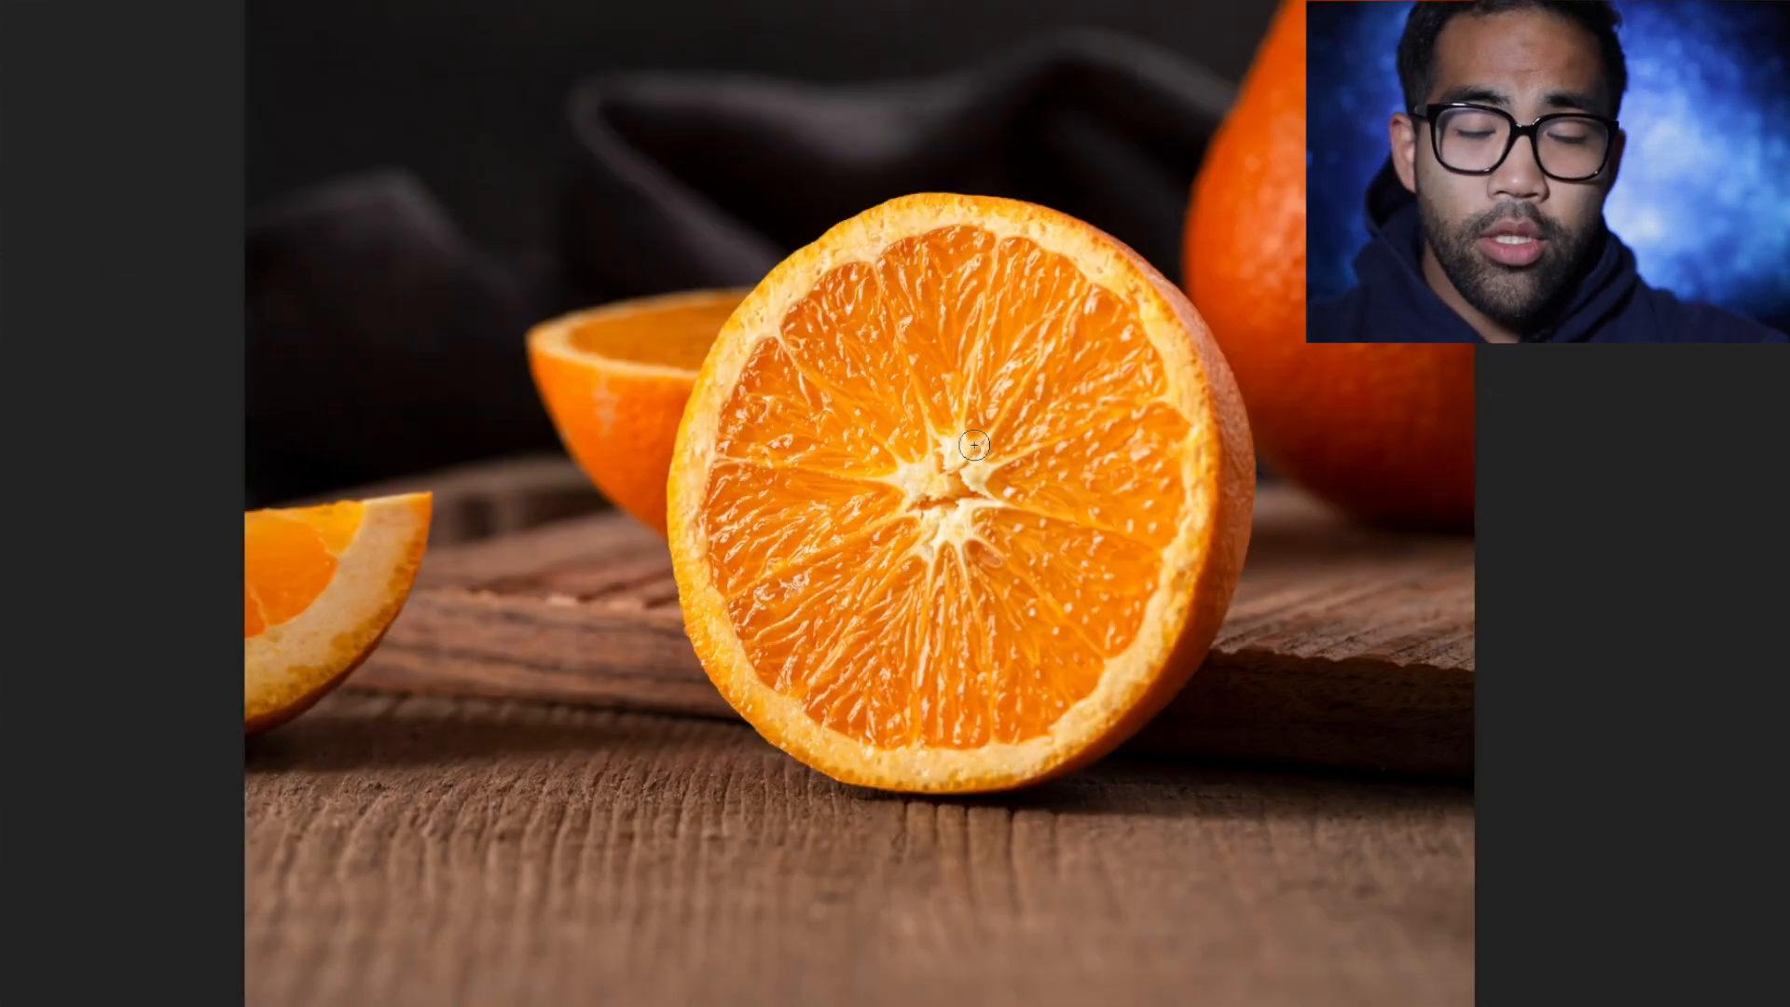
# Brush a selection over the front orange slice, covering its cut face and outer edge
pyautogui.moveTo(747, 625)
pyautogui.mouseDown()
pyautogui.moveTo(756, 648)
pyautogui.moveTo(628, 621)
pyautogui.moveTo(703, 685)
pyautogui.mouseUp()
pyautogui.moveTo(878, 552)
pyautogui.mouseDown()
pyautogui.moveTo(831, 529)
pyautogui.moveTo(840, 633)
pyautogui.moveTo(1029, 439)
pyautogui.moveTo(1133, 365)
pyautogui.moveTo(1123, 316)
pyautogui.moveTo(1072, 266)
pyautogui.moveTo(905, 227)
pyautogui.moveTo(804, 280)
pyautogui.moveTo(738, 354)
pyautogui.moveTo(690, 559)
pyautogui.moveTo(737, 690)
pyautogui.moveTo(820, 746)
pyautogui.moveTo(905, 711)
pyautogui.mouseUp()
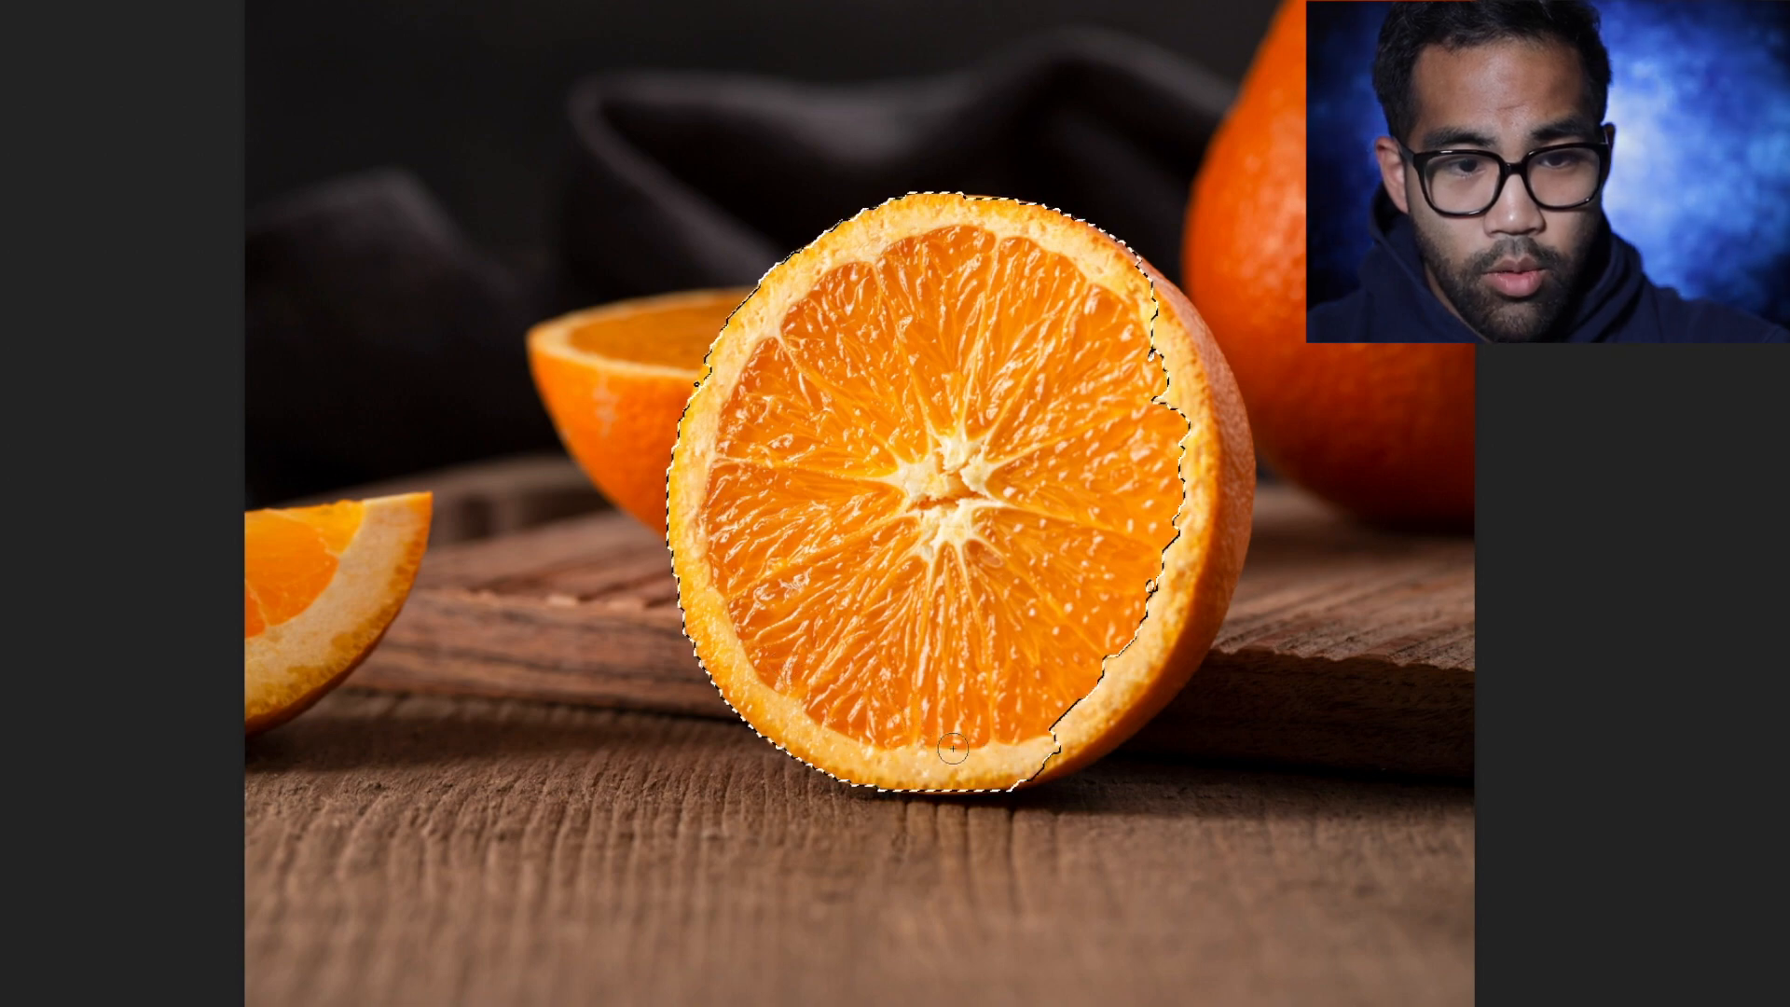
pyautogui.press('f')
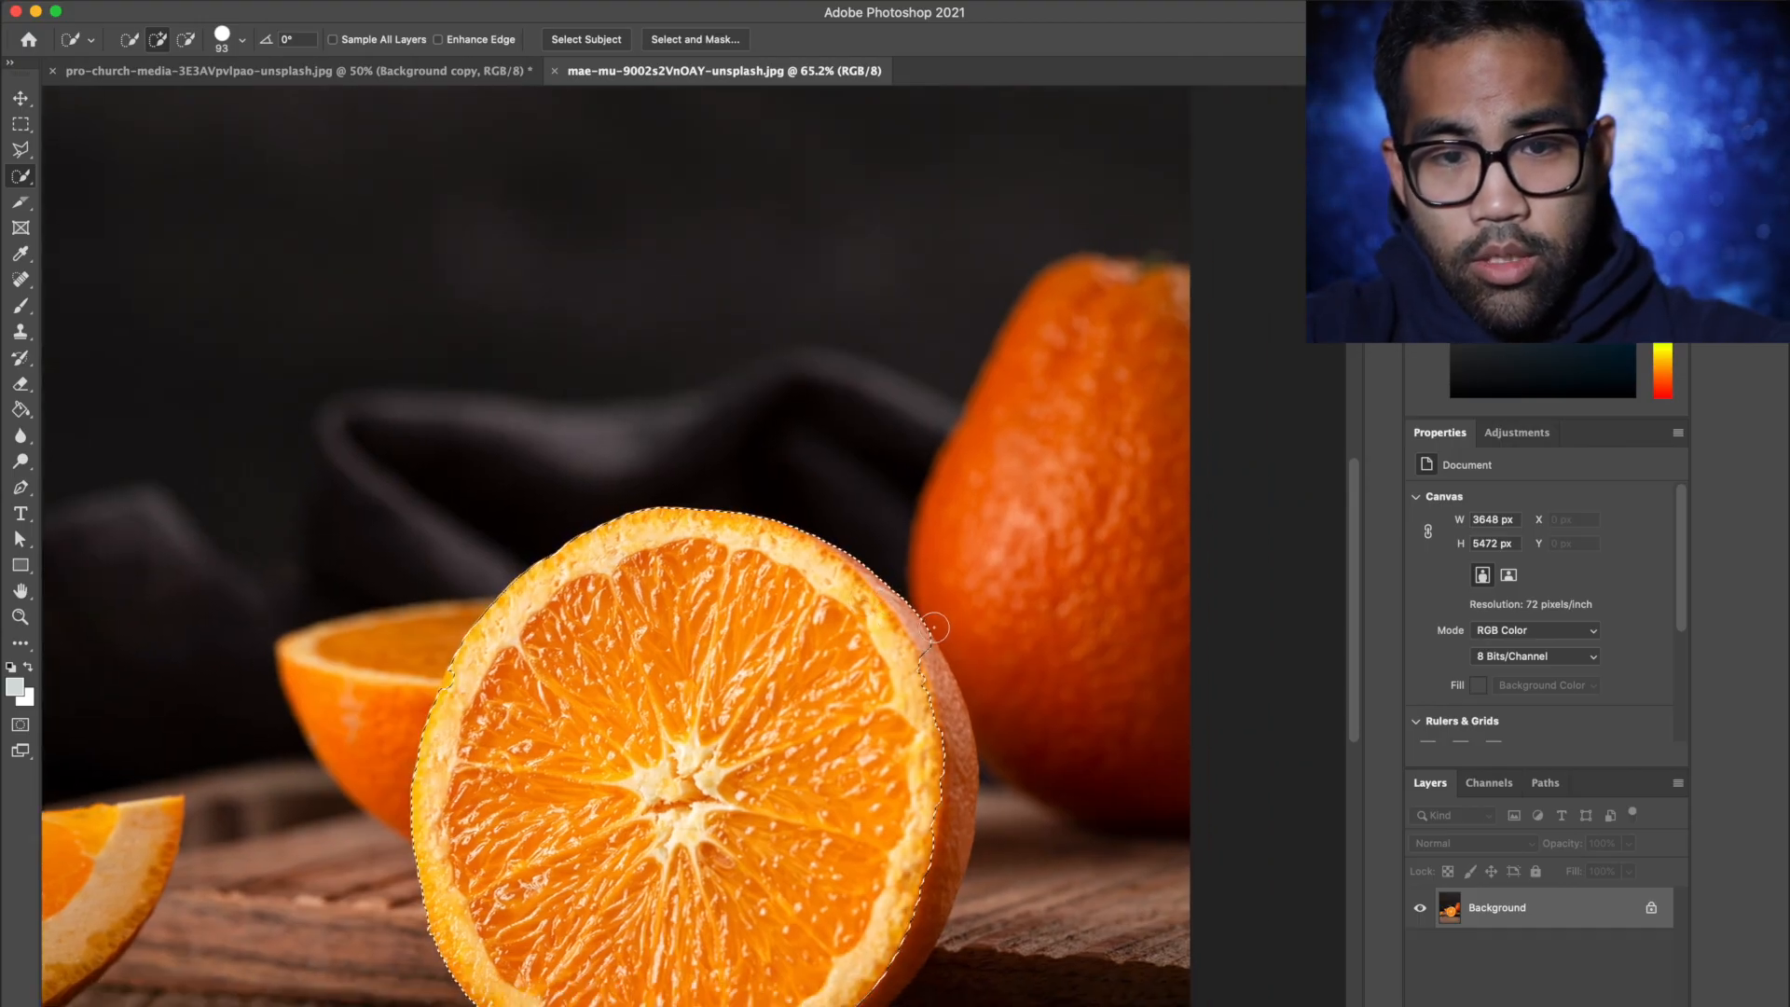
pyautogui.scroll(1, 892, 632)
pyautogui.scroll(3, 892, 631)
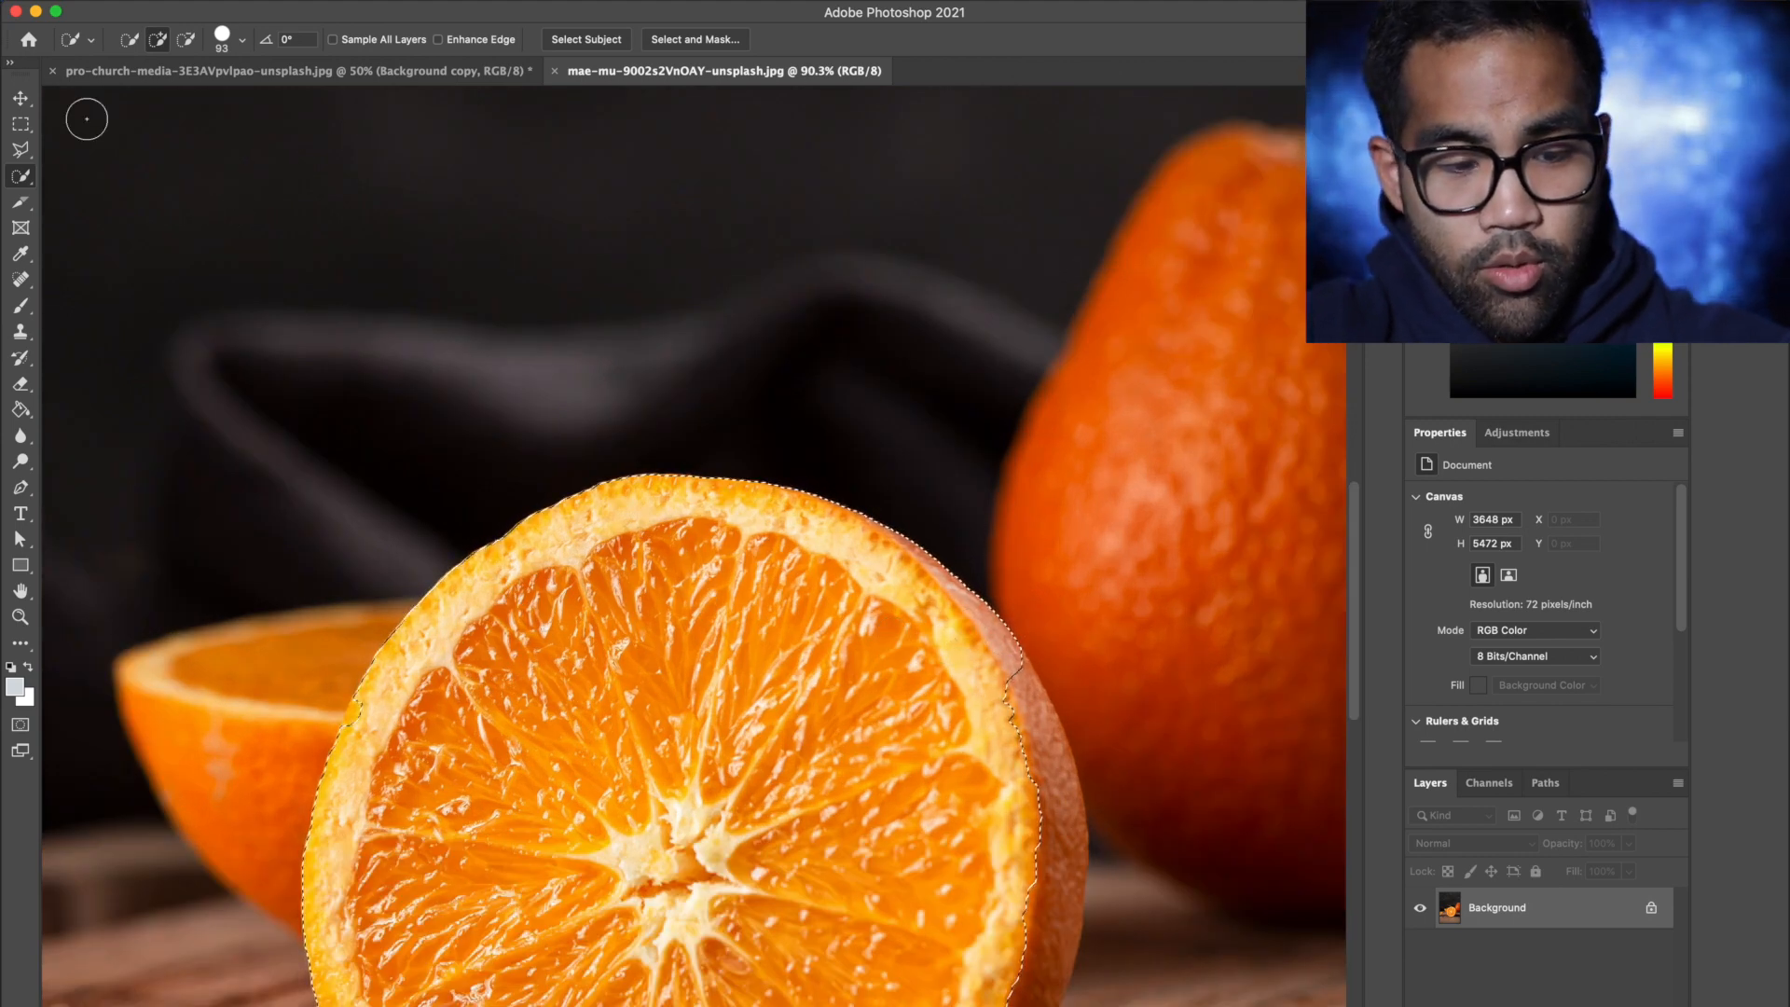
# Subtract the excess rind along the orange slice's upper right edge from the selection
pyautogui.click(187, 40)
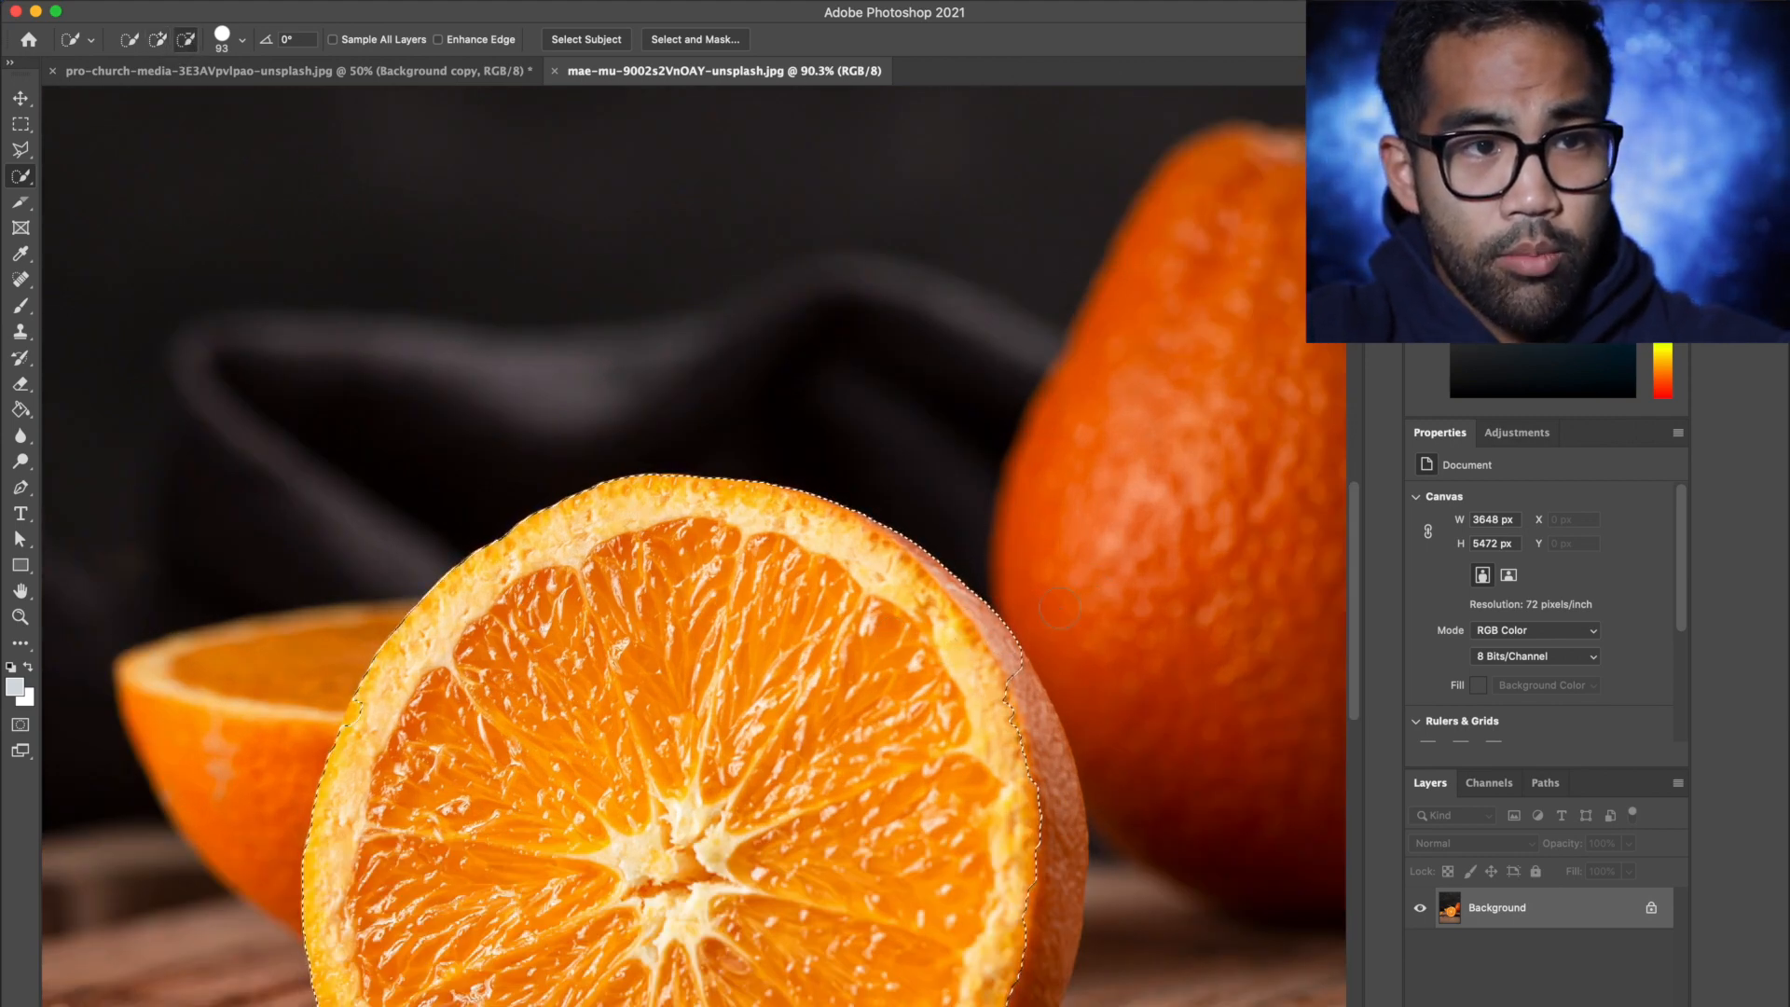
pyautogui.click(1022, 655)
pyautogui.click(1022, 655)
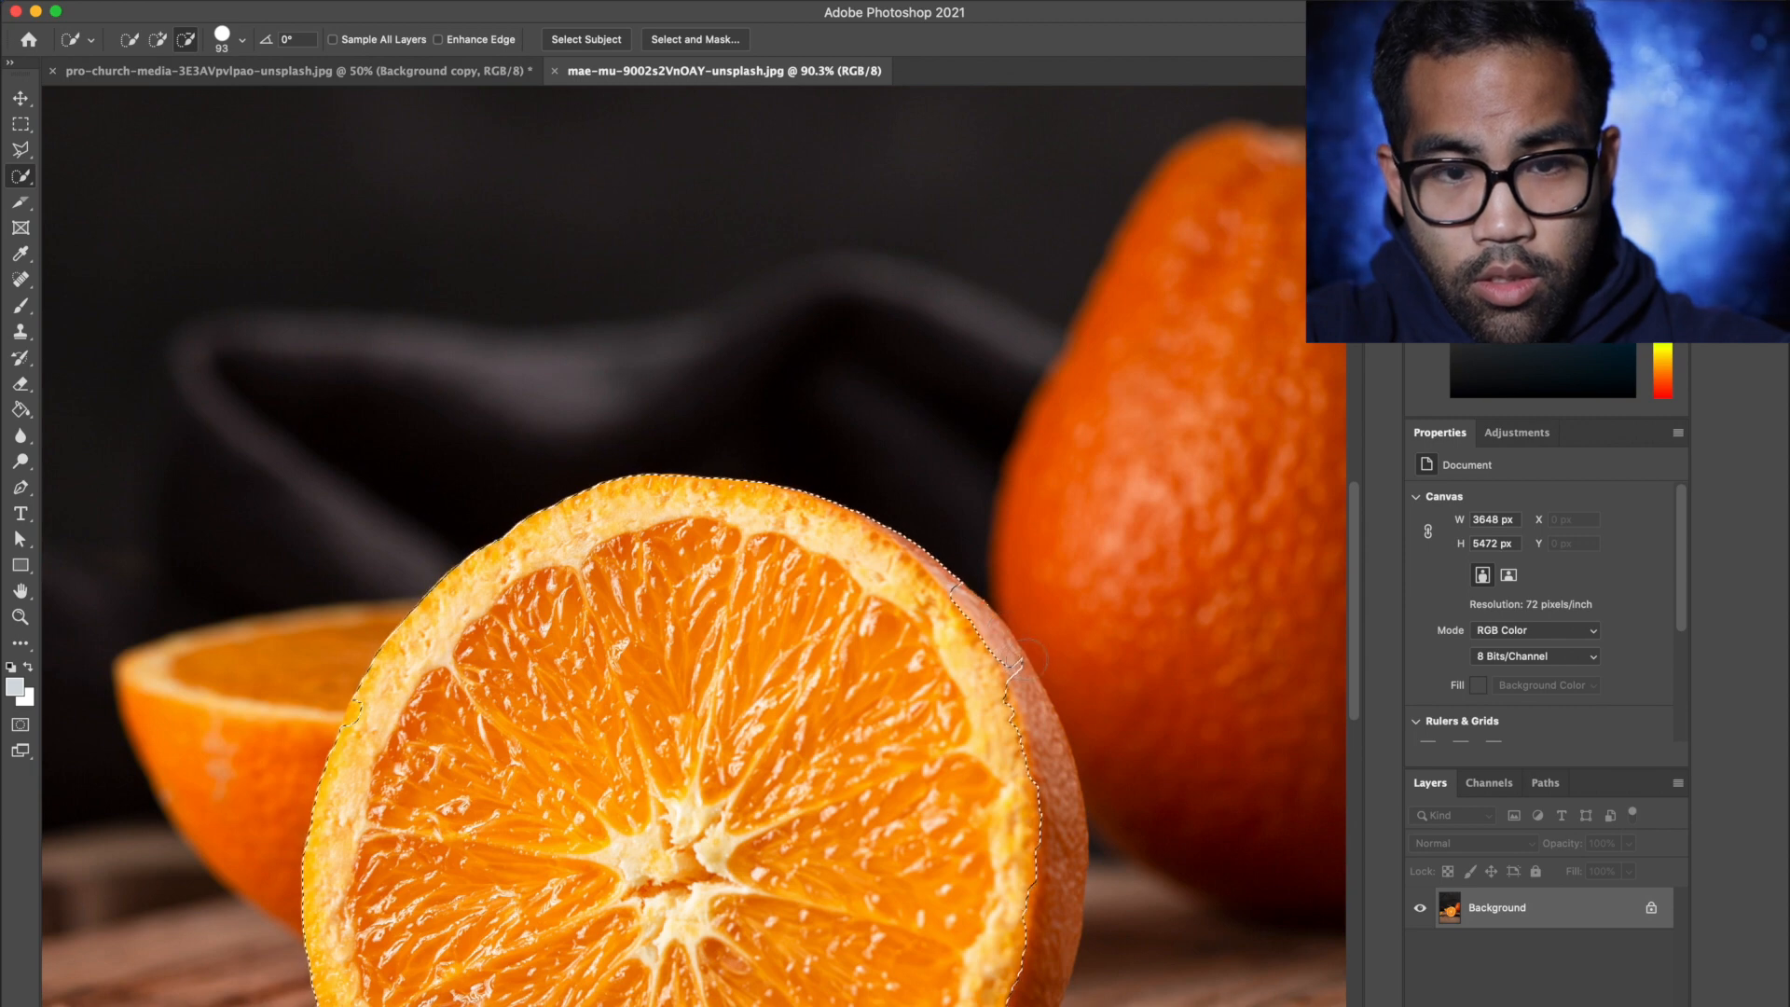
pyautogui.click(943, 556)
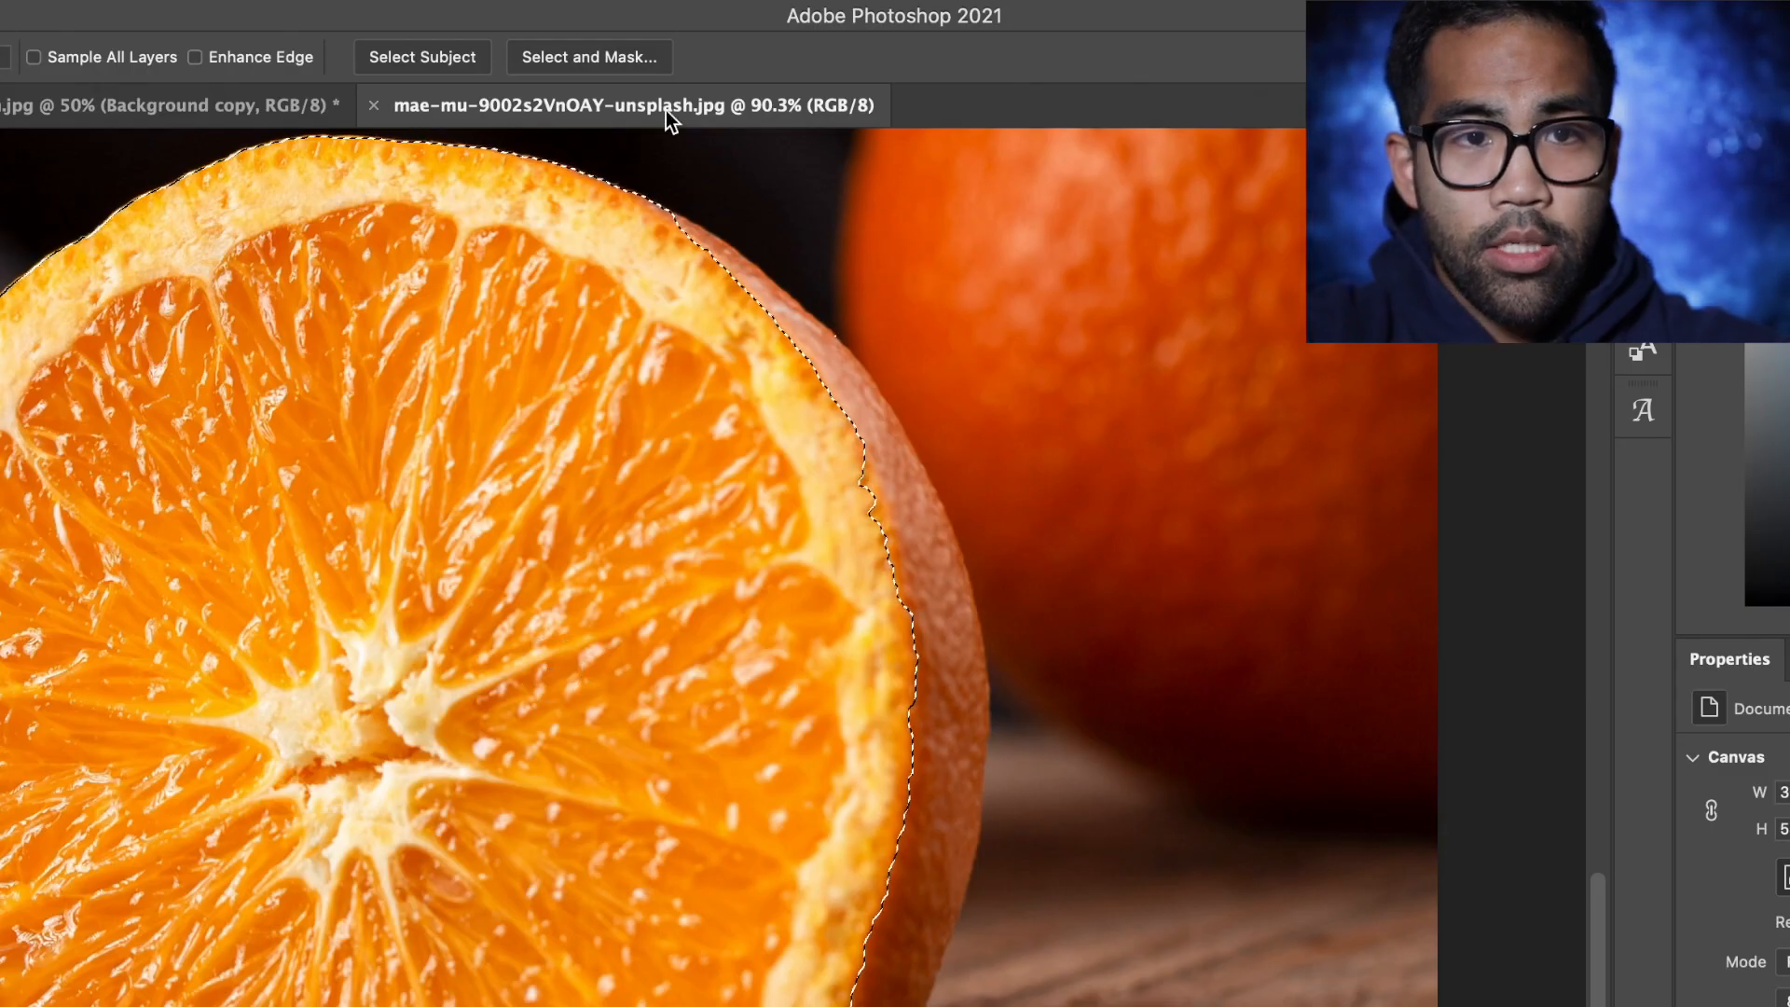
# Check the orange slice's cutout in Select and Mask and output it to a new document
pyautogui.click(617, 56)
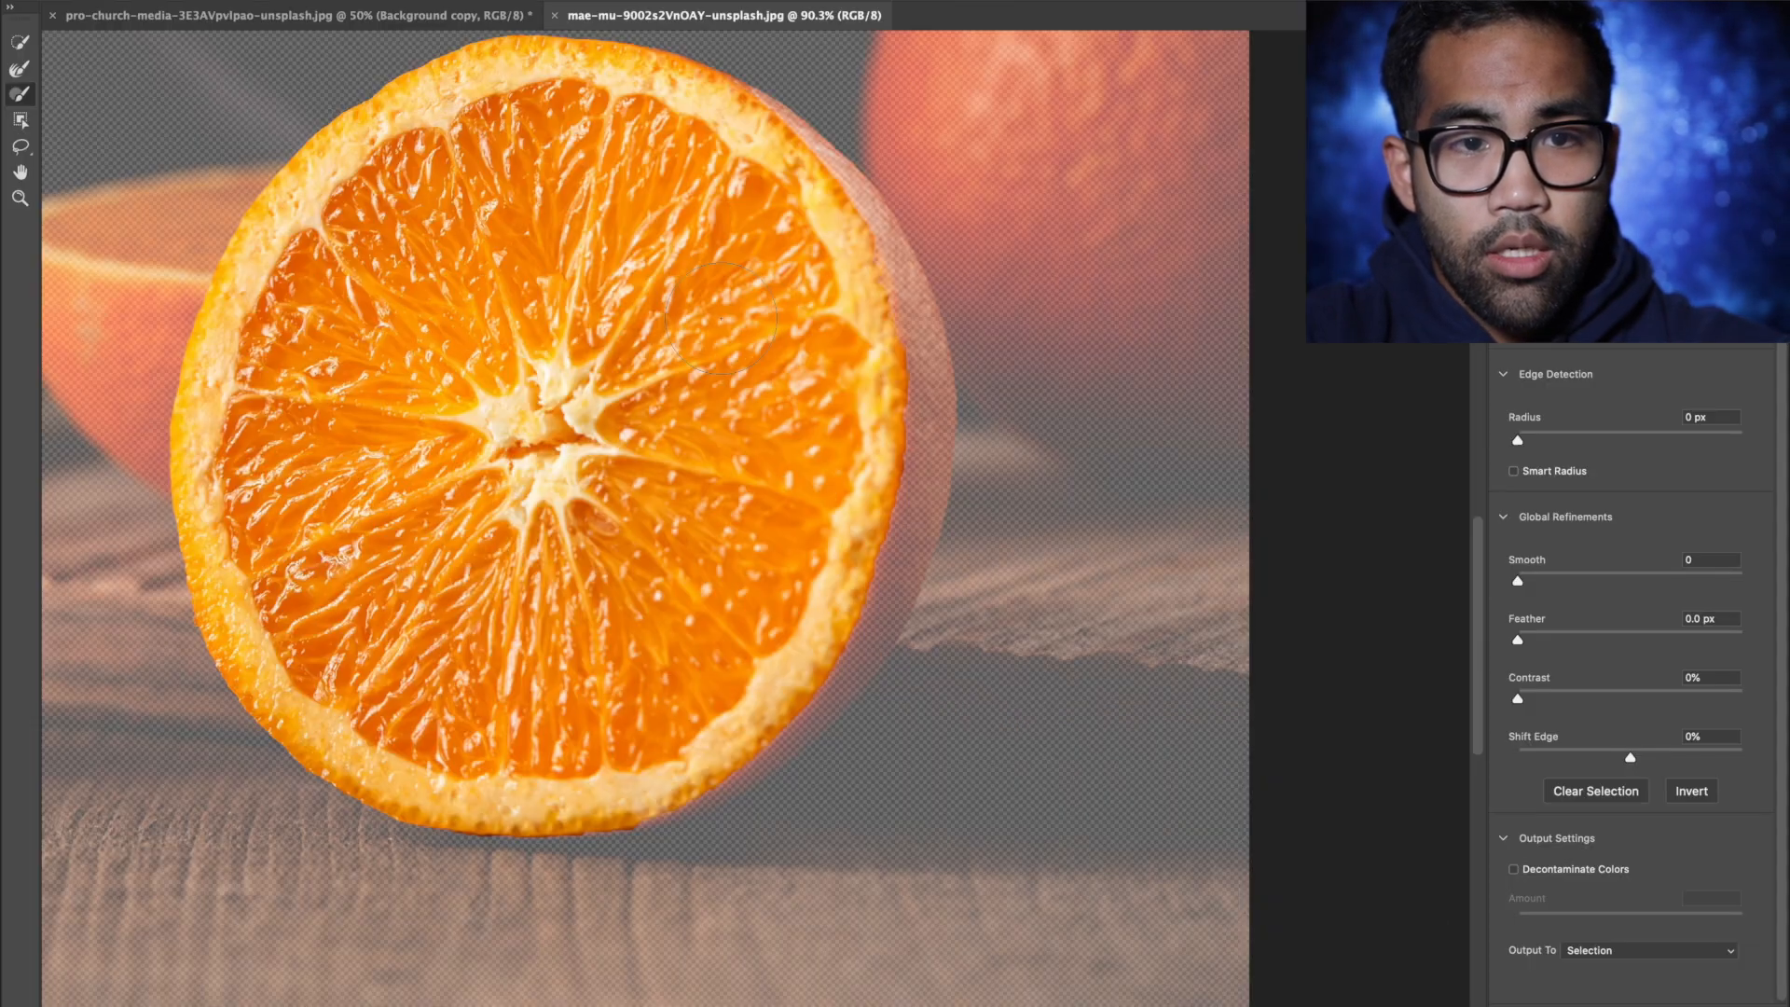
pyautogui.scroll(-4, 721, 319)
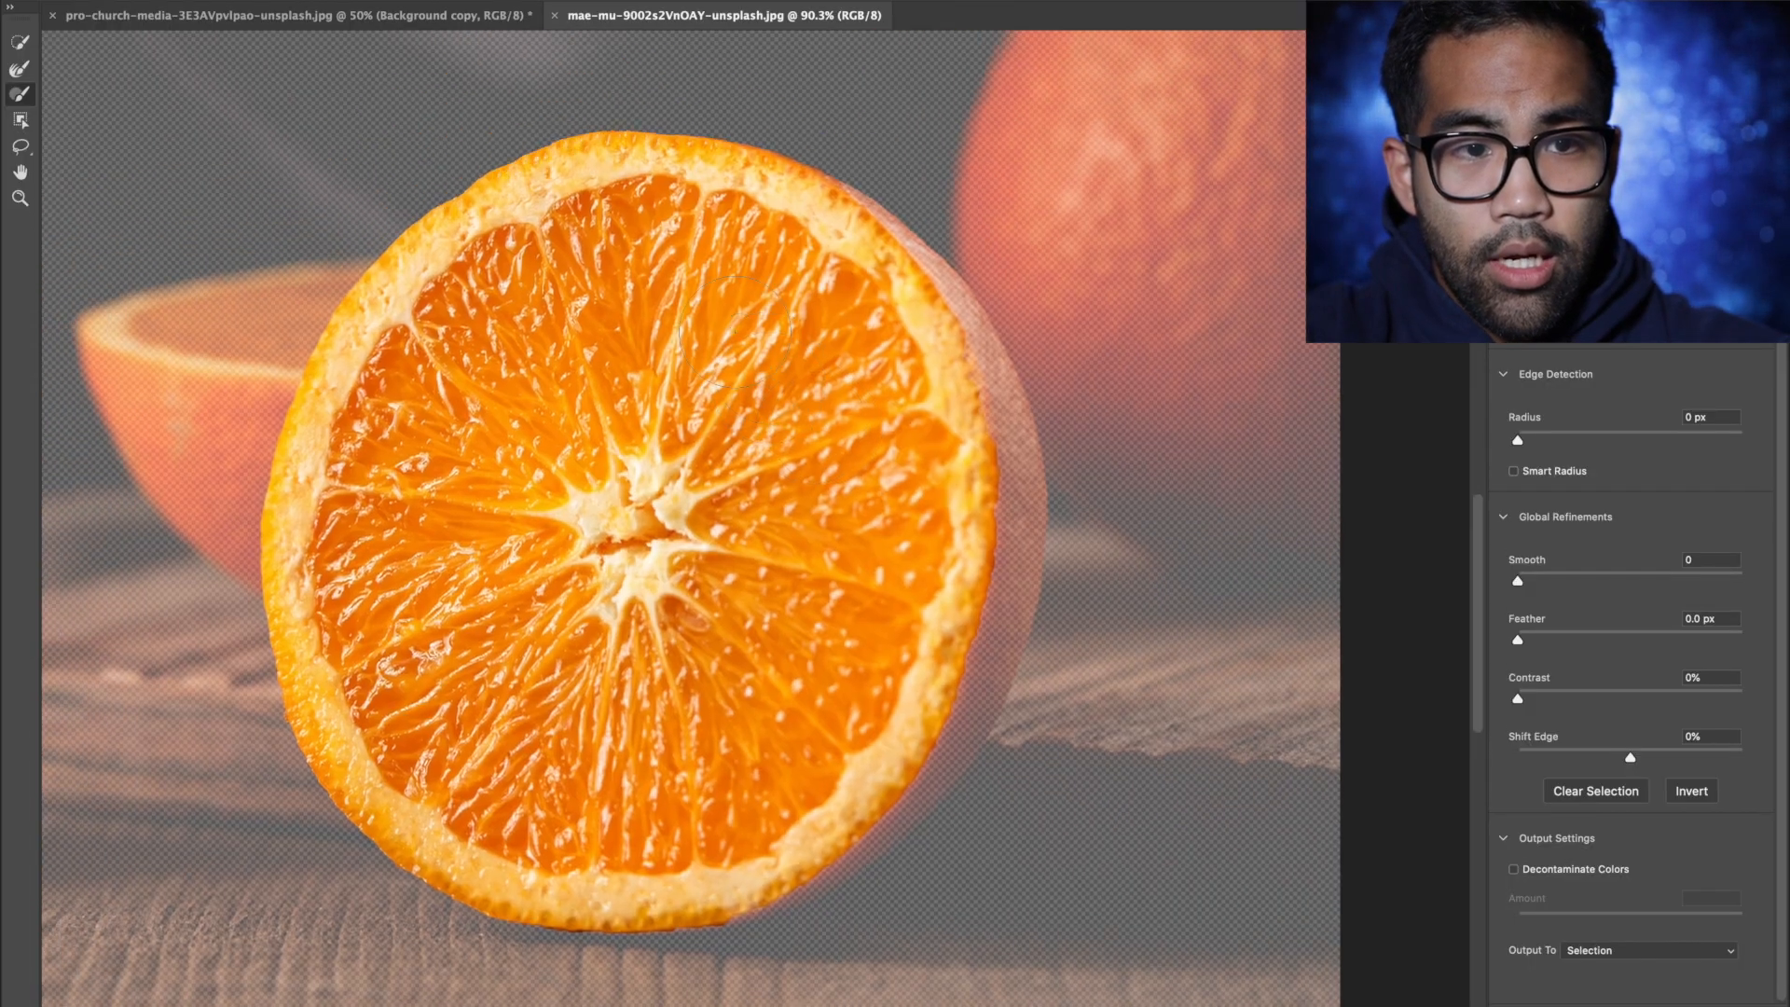
pyautogui.scroll(-2, 734, 334)
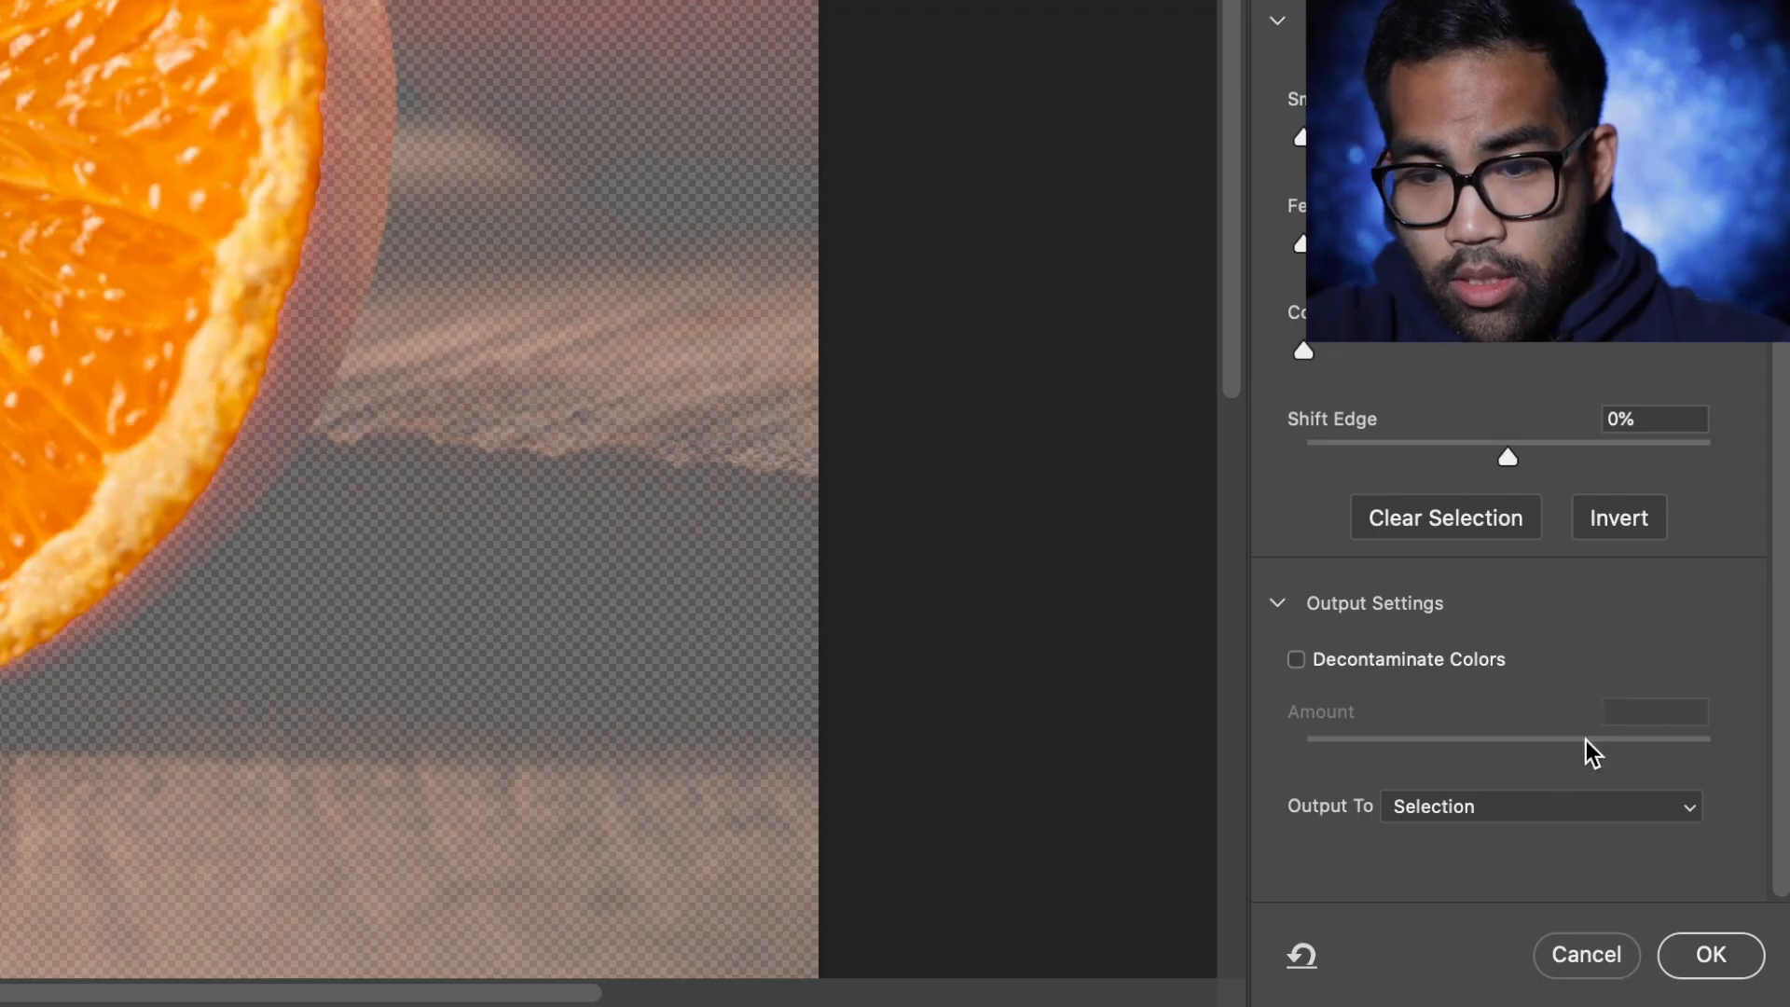
pyautogui.click(1575, 809)
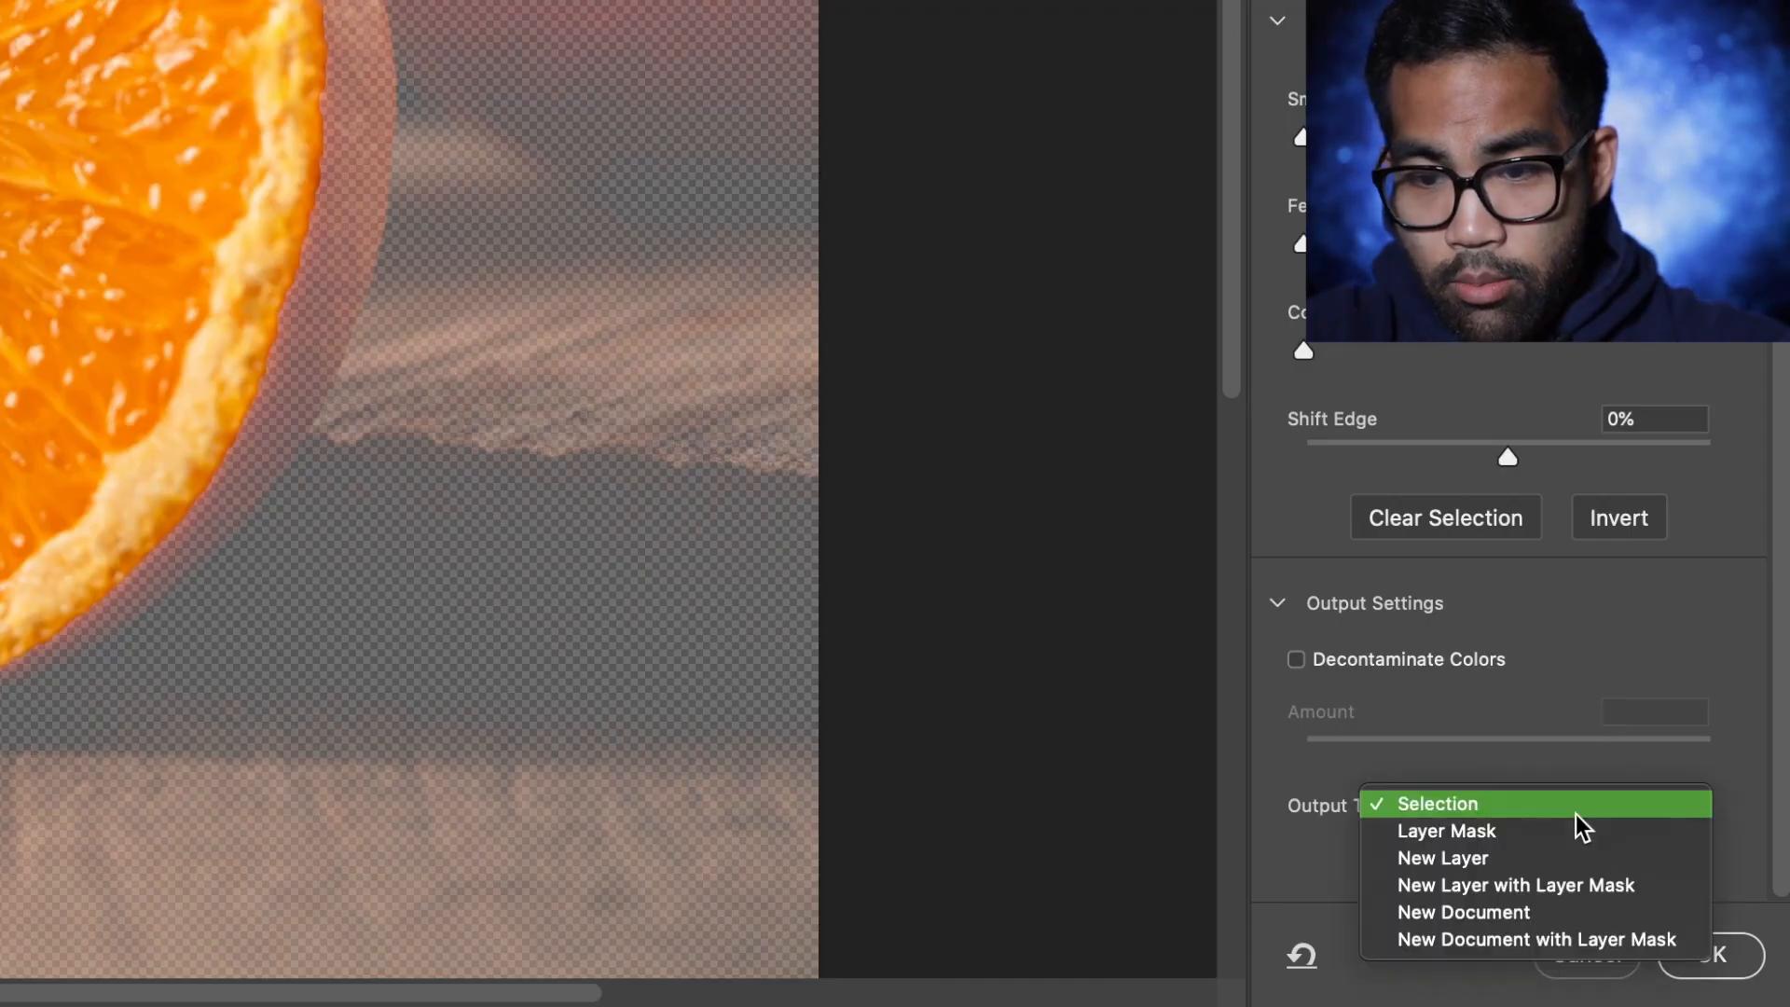
pyautogui.click(1514, 912)
pyautogui.click(1686, 959)
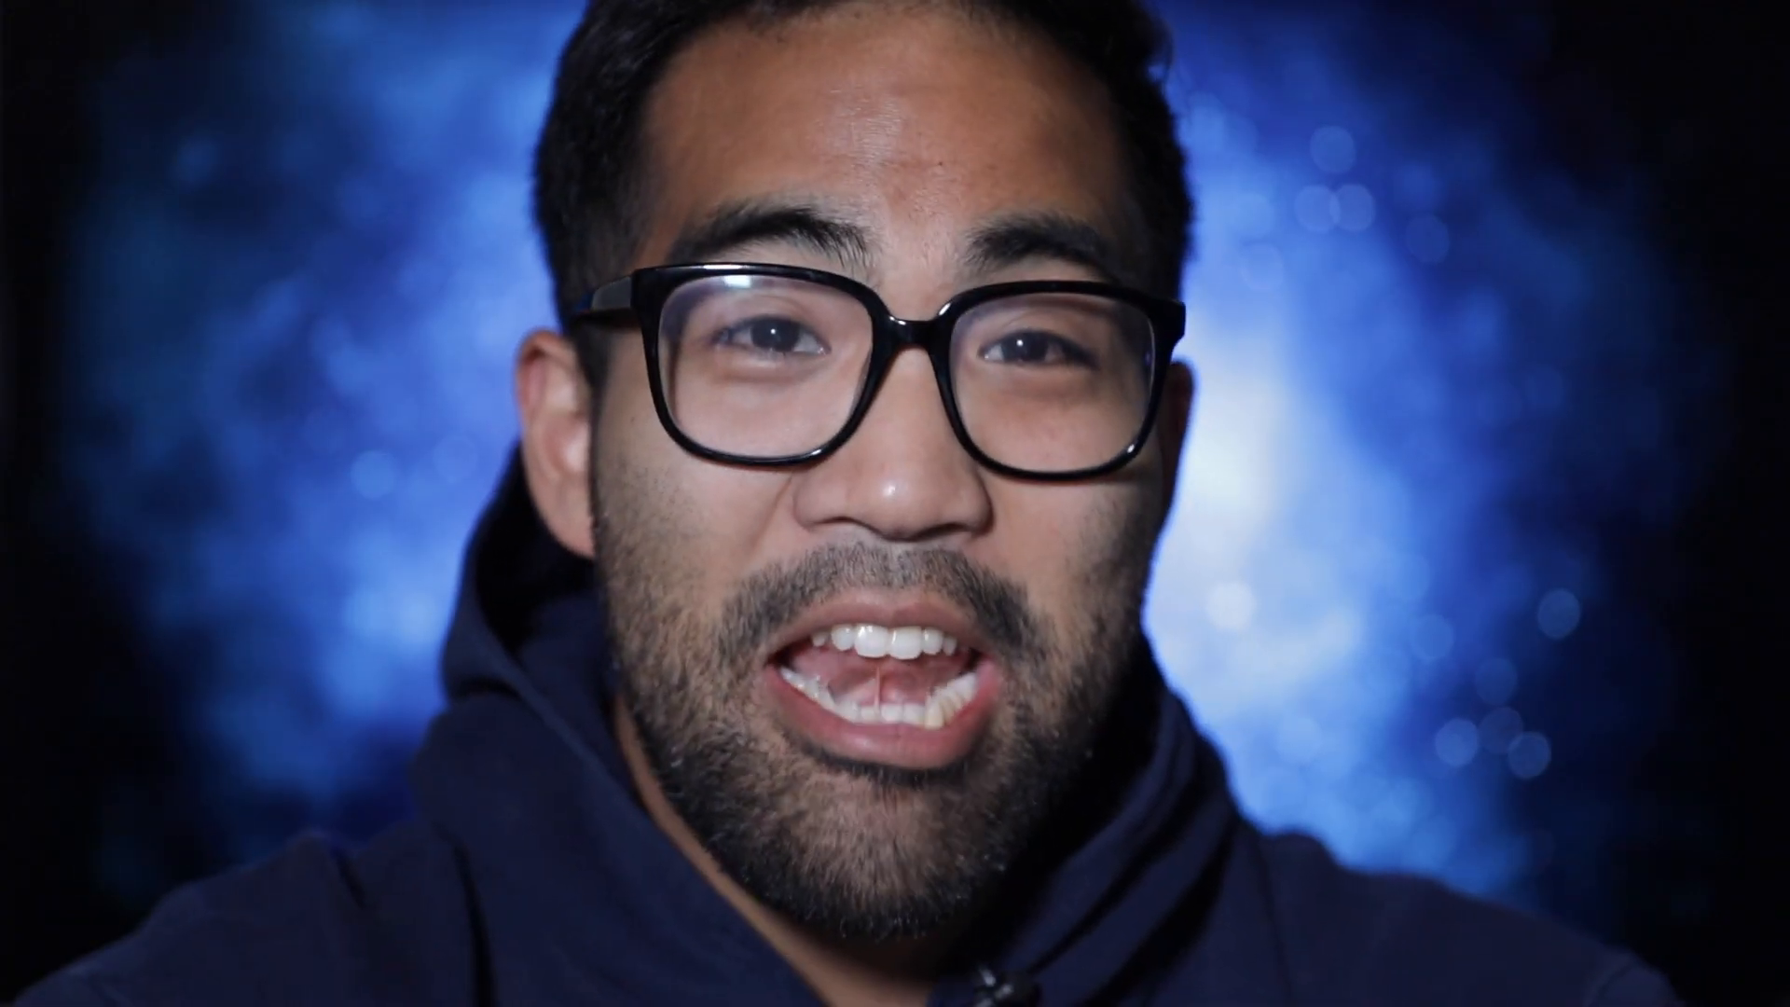
# Open the downloaded photo of the green ceramic dishes, plant and stacked mugs from the Downloads folder
pyautogui.click(325, 13)
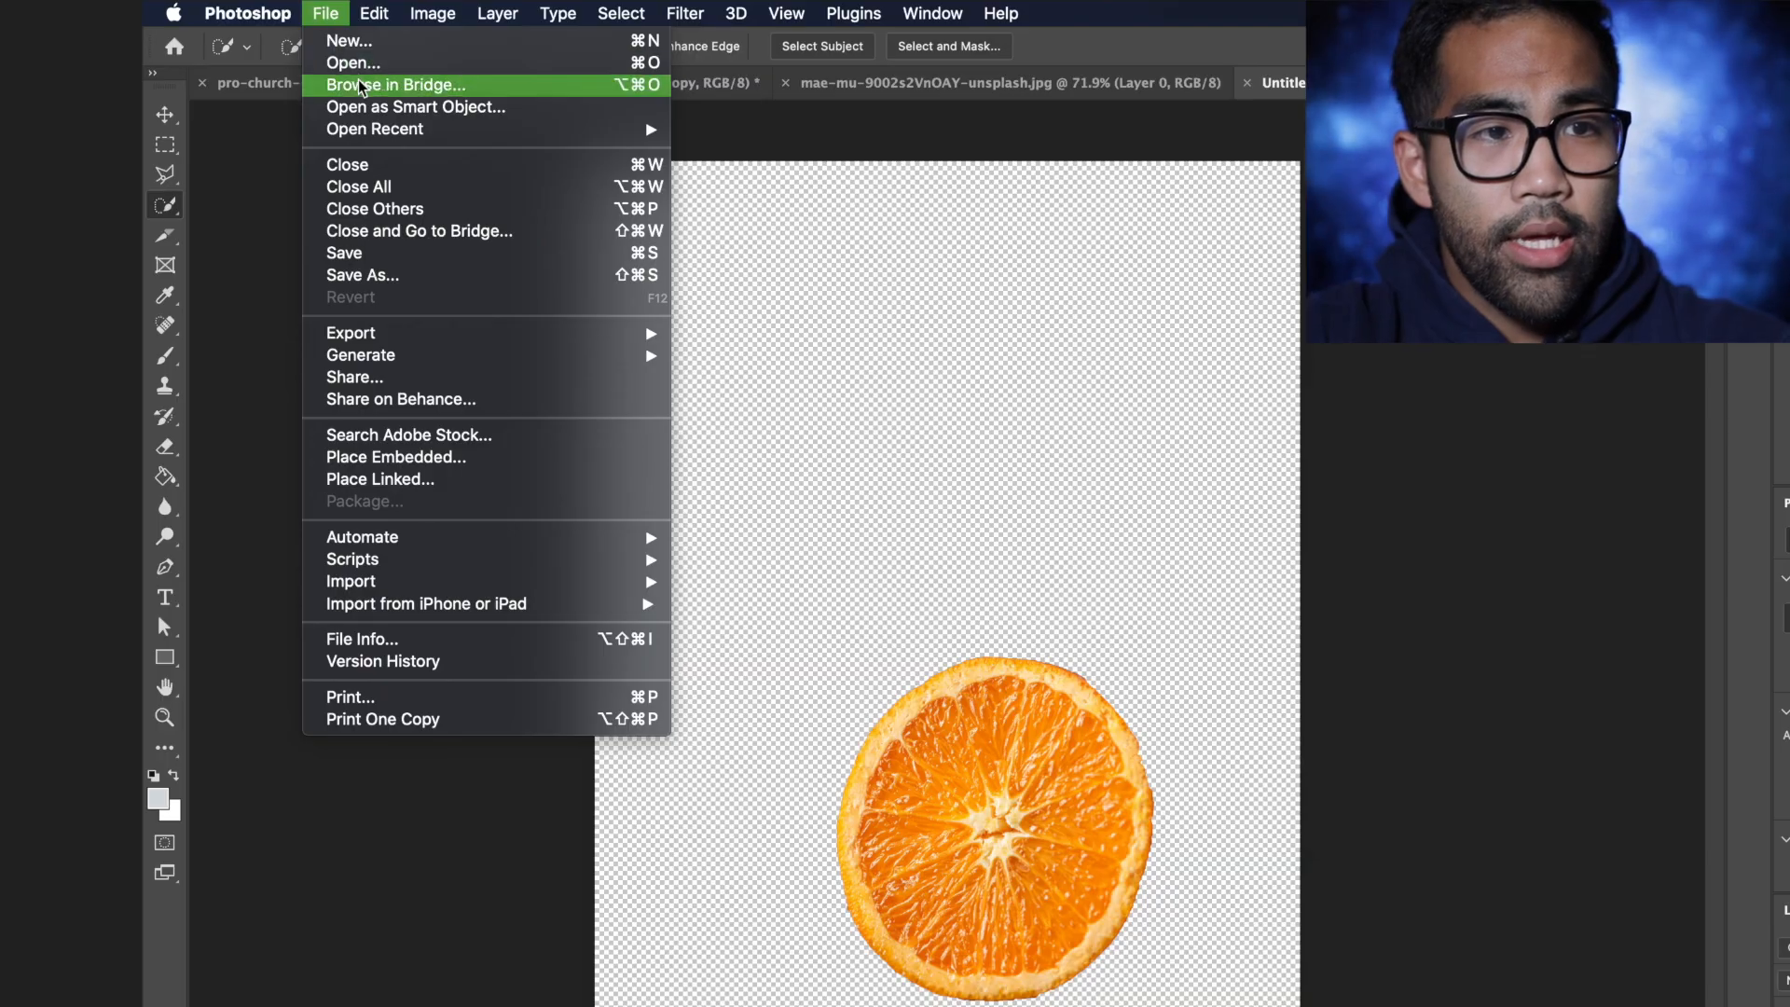
pyautogui.click(354, 62)
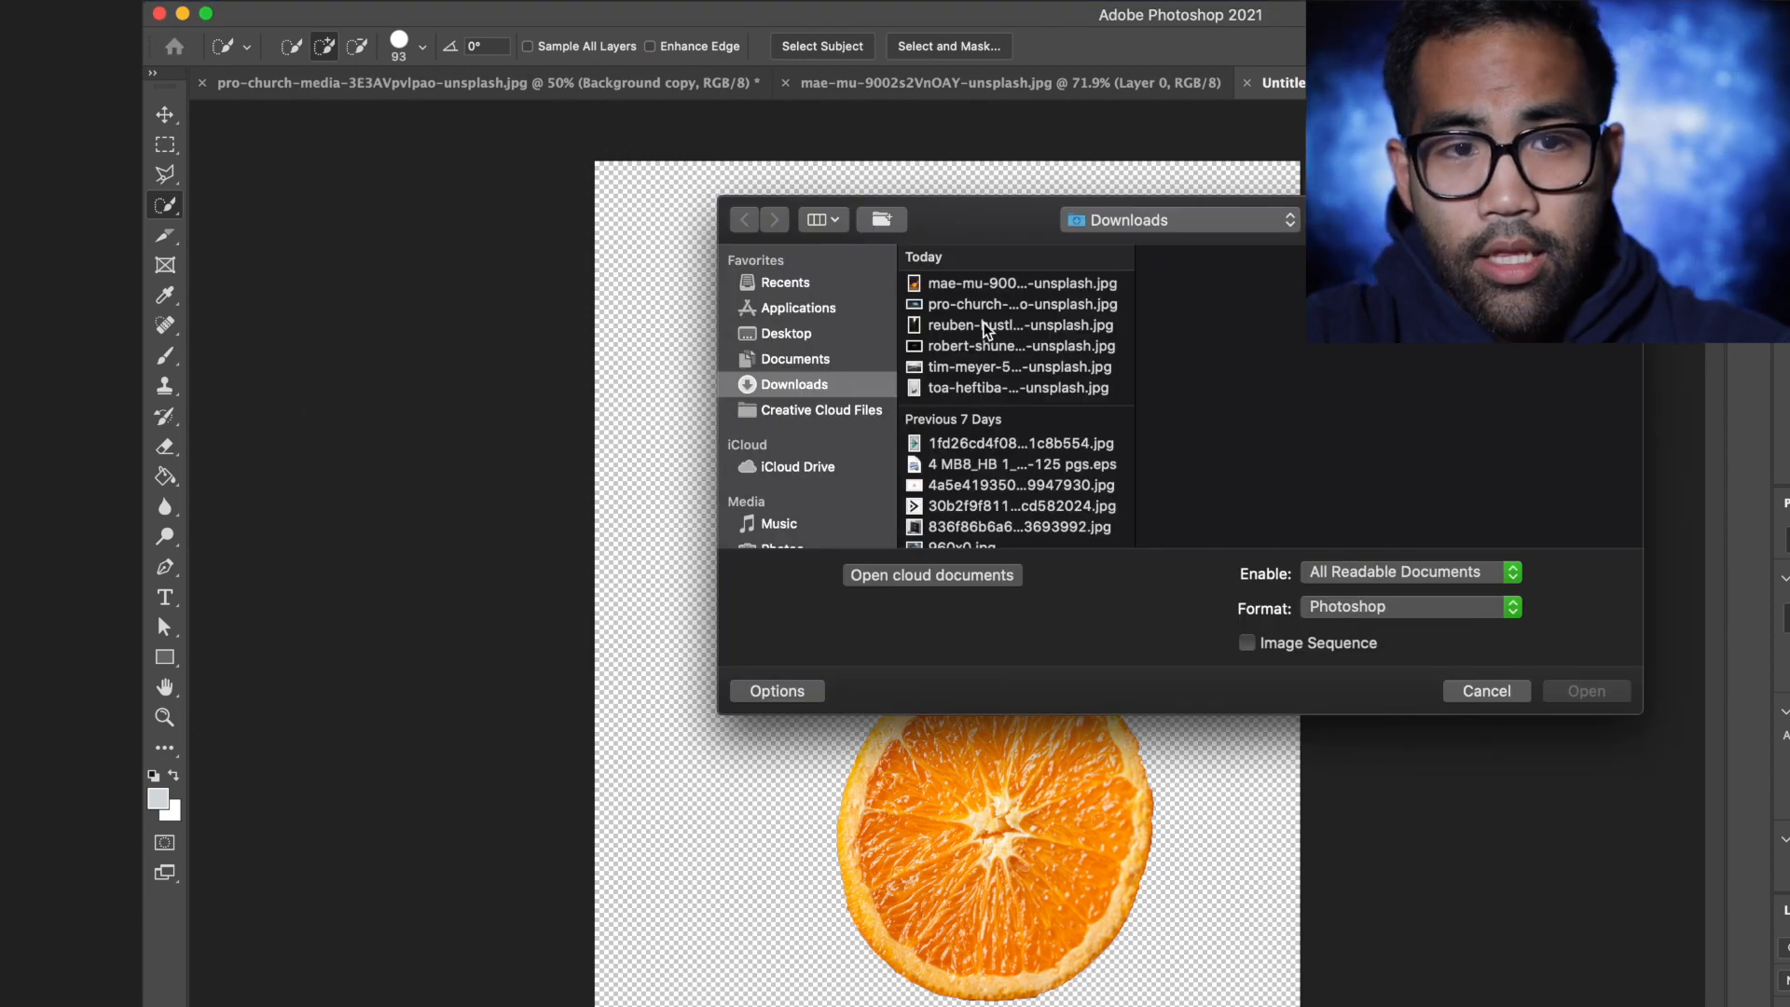
pyautogui.click(985, 327)
pyautogui.click(993, 347)
pyautogui.click(993, 306)
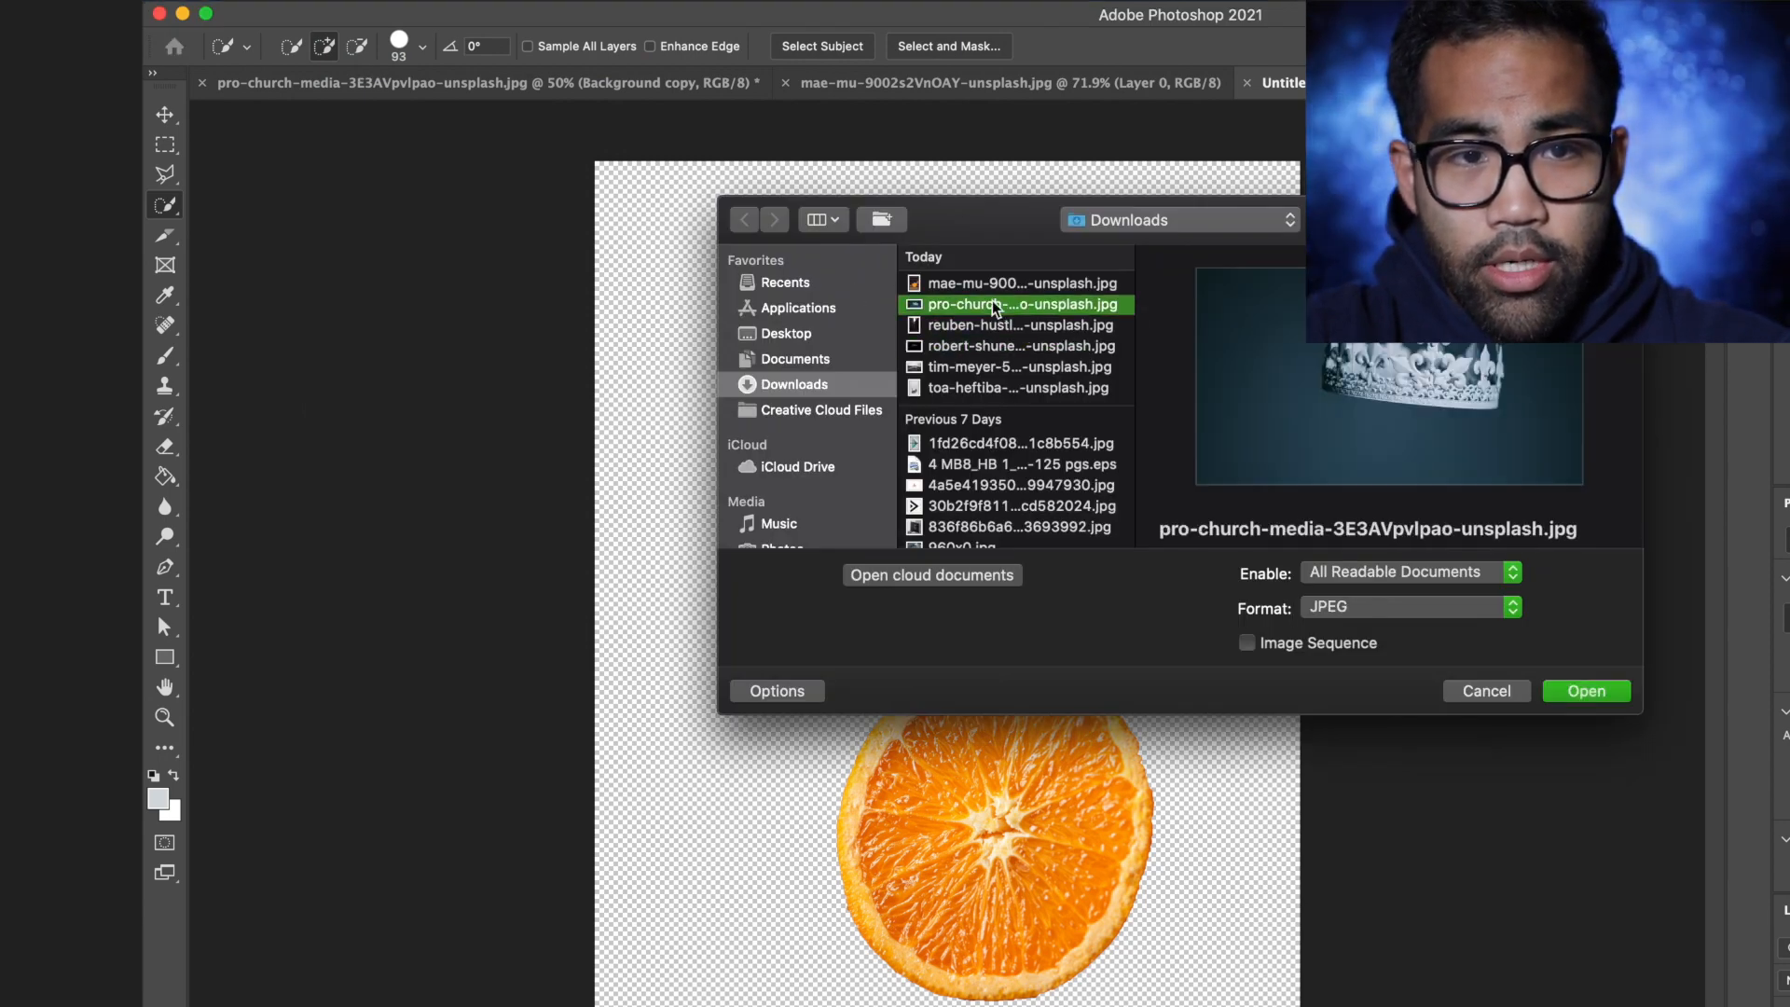
pyautogui.click(1005, 325)
pyautogui.click(1020, 368)
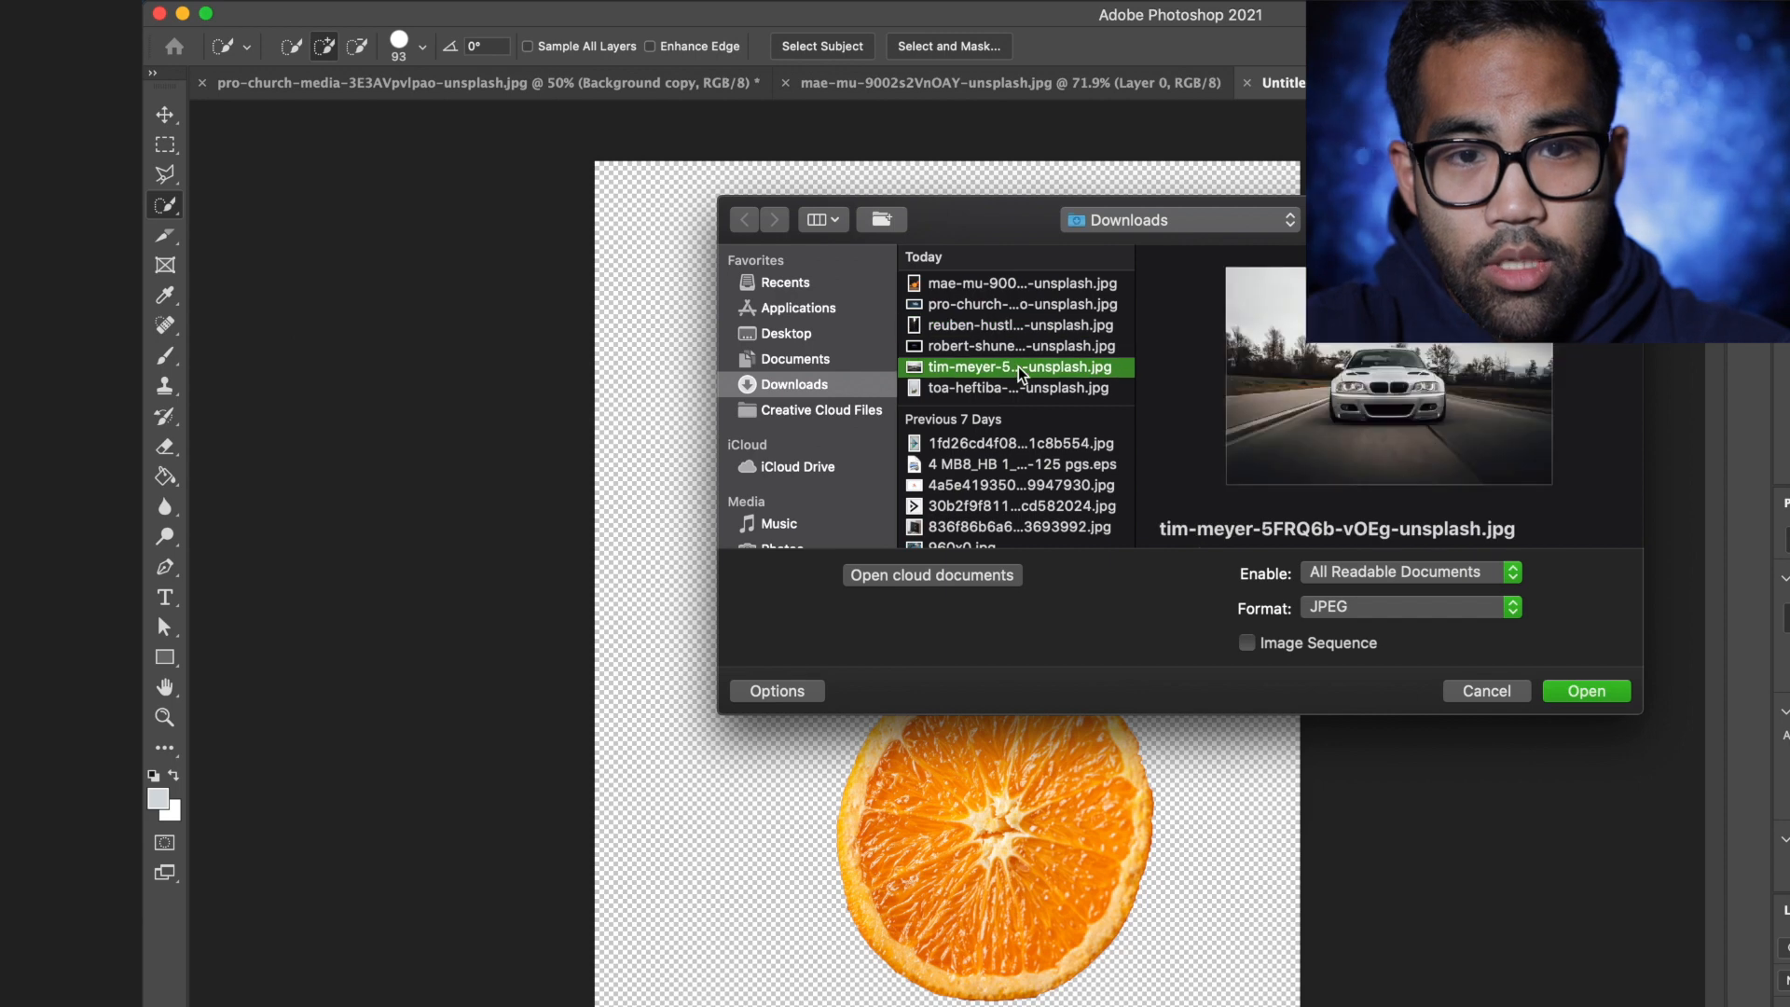
pyautogui.press('Down')
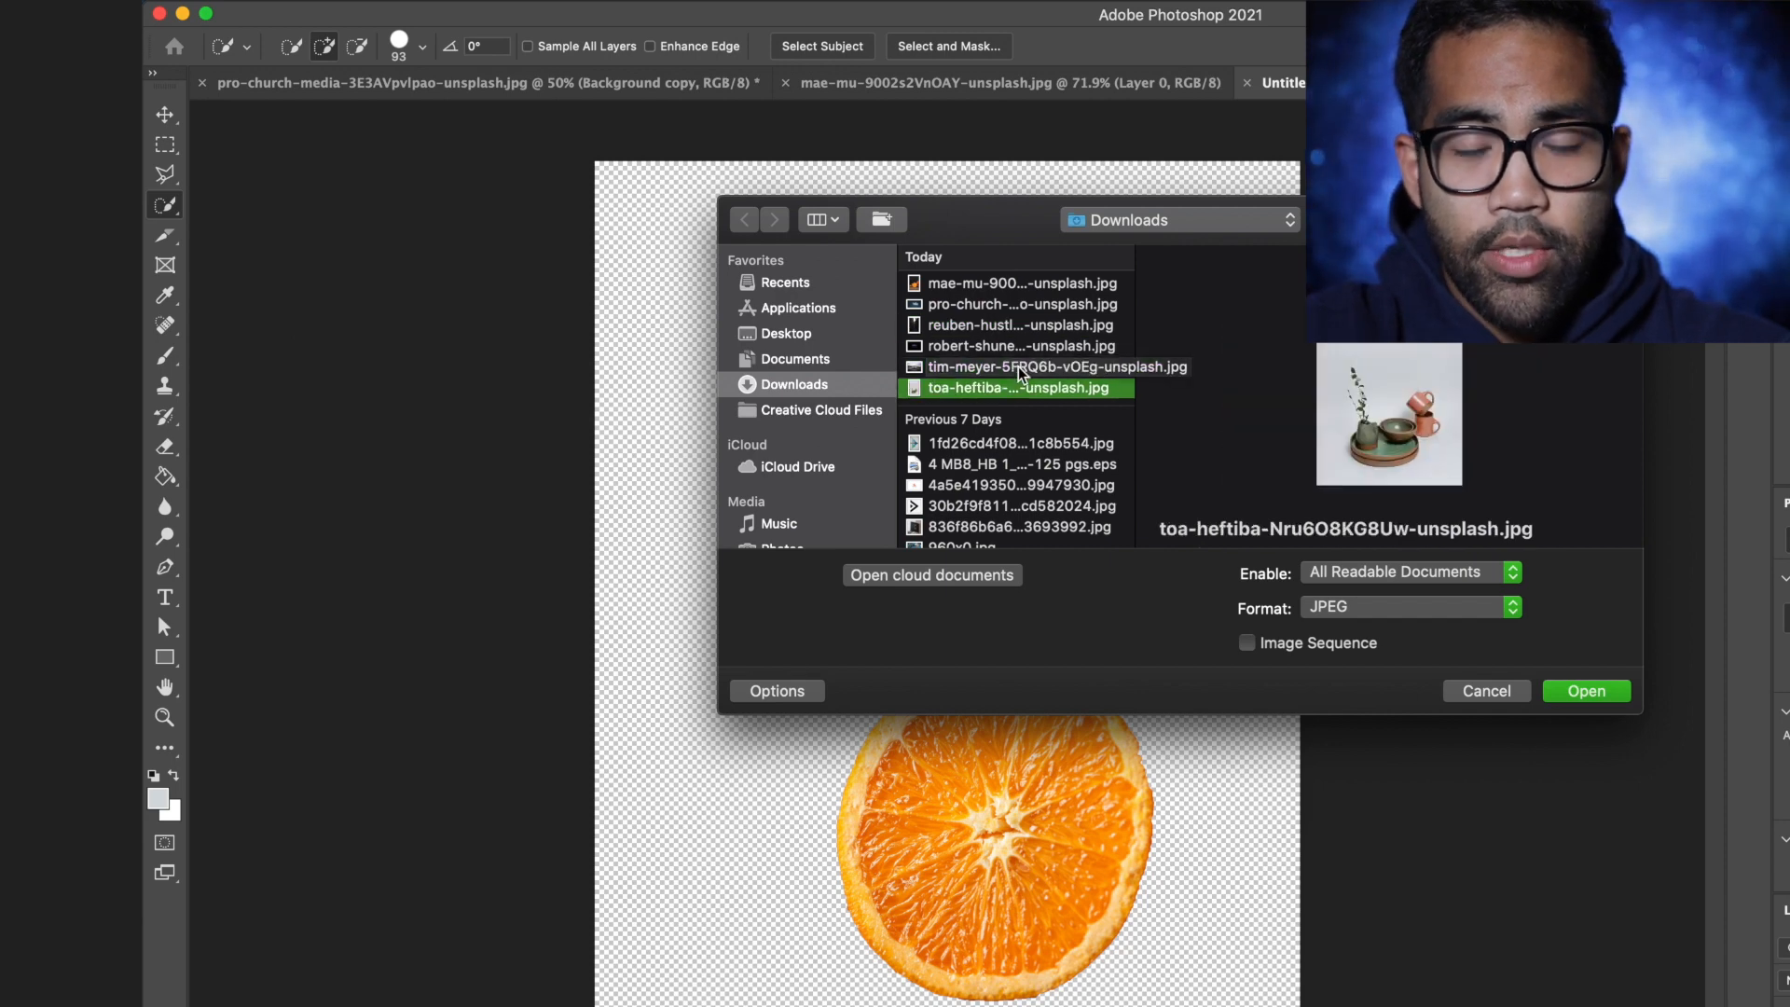
pyautogui.press('Return')
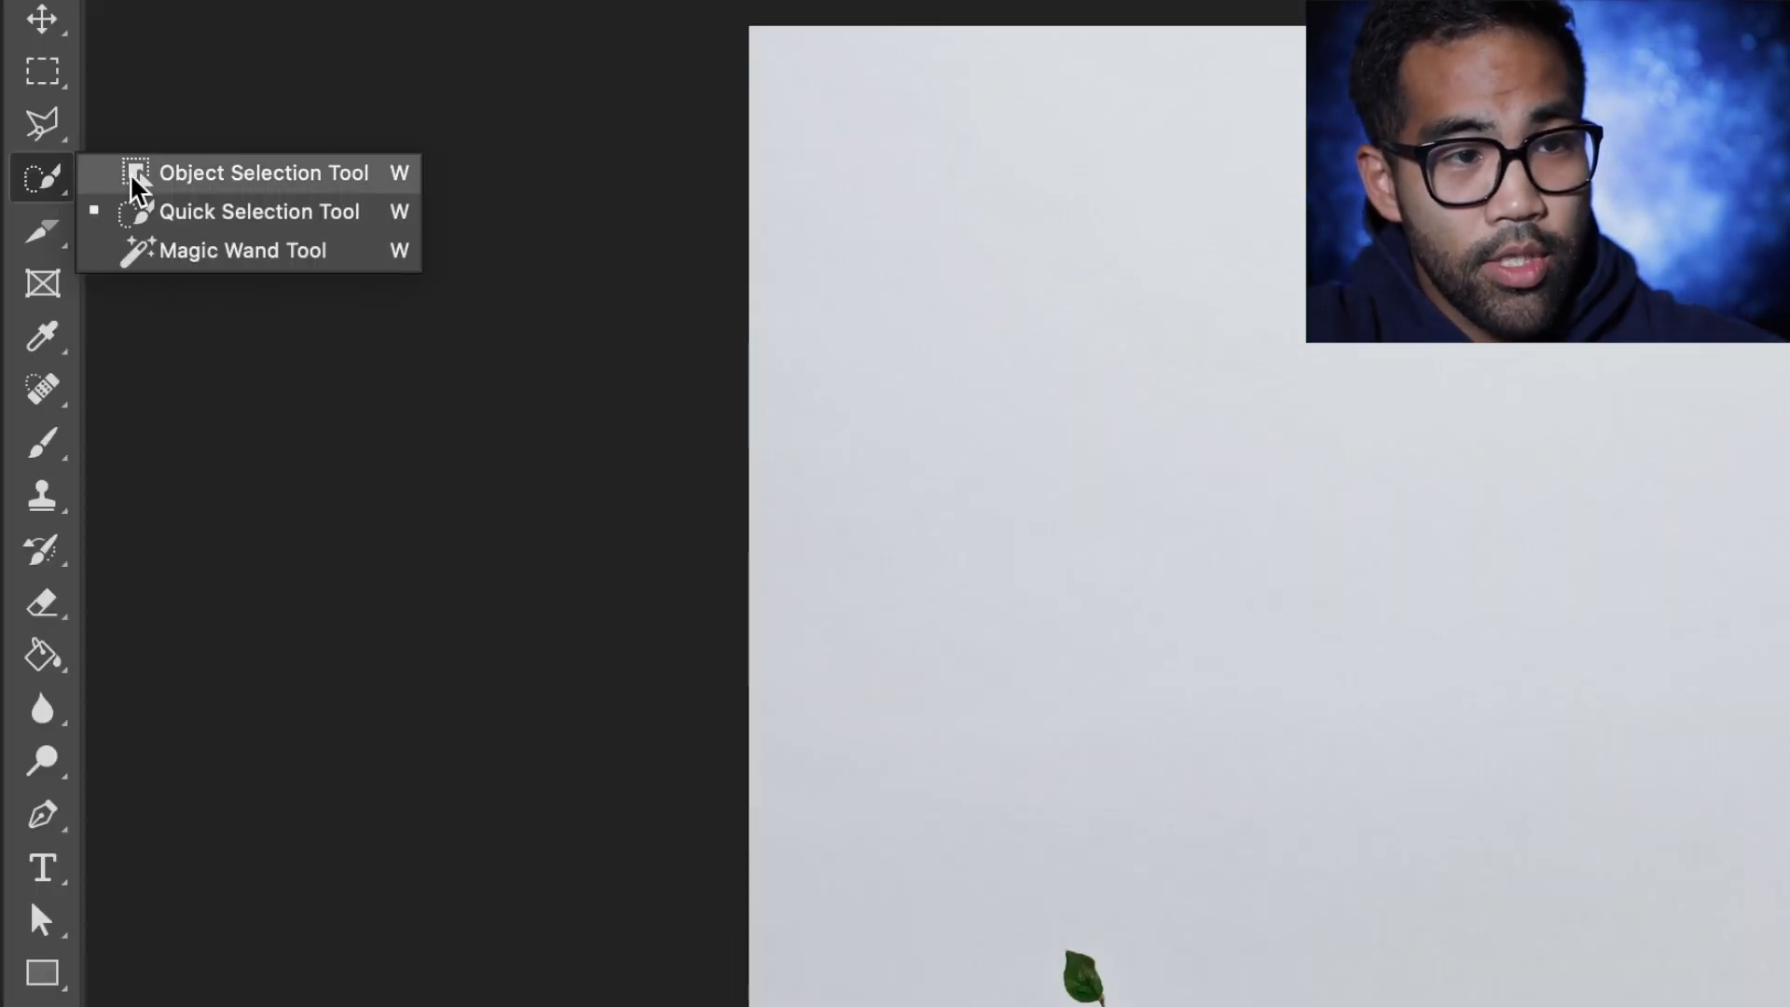
# Select the light backdrop around the ceramics with the Magic Wand and switch to the Paint Bucket tool
pyautogui.click(186, 250)
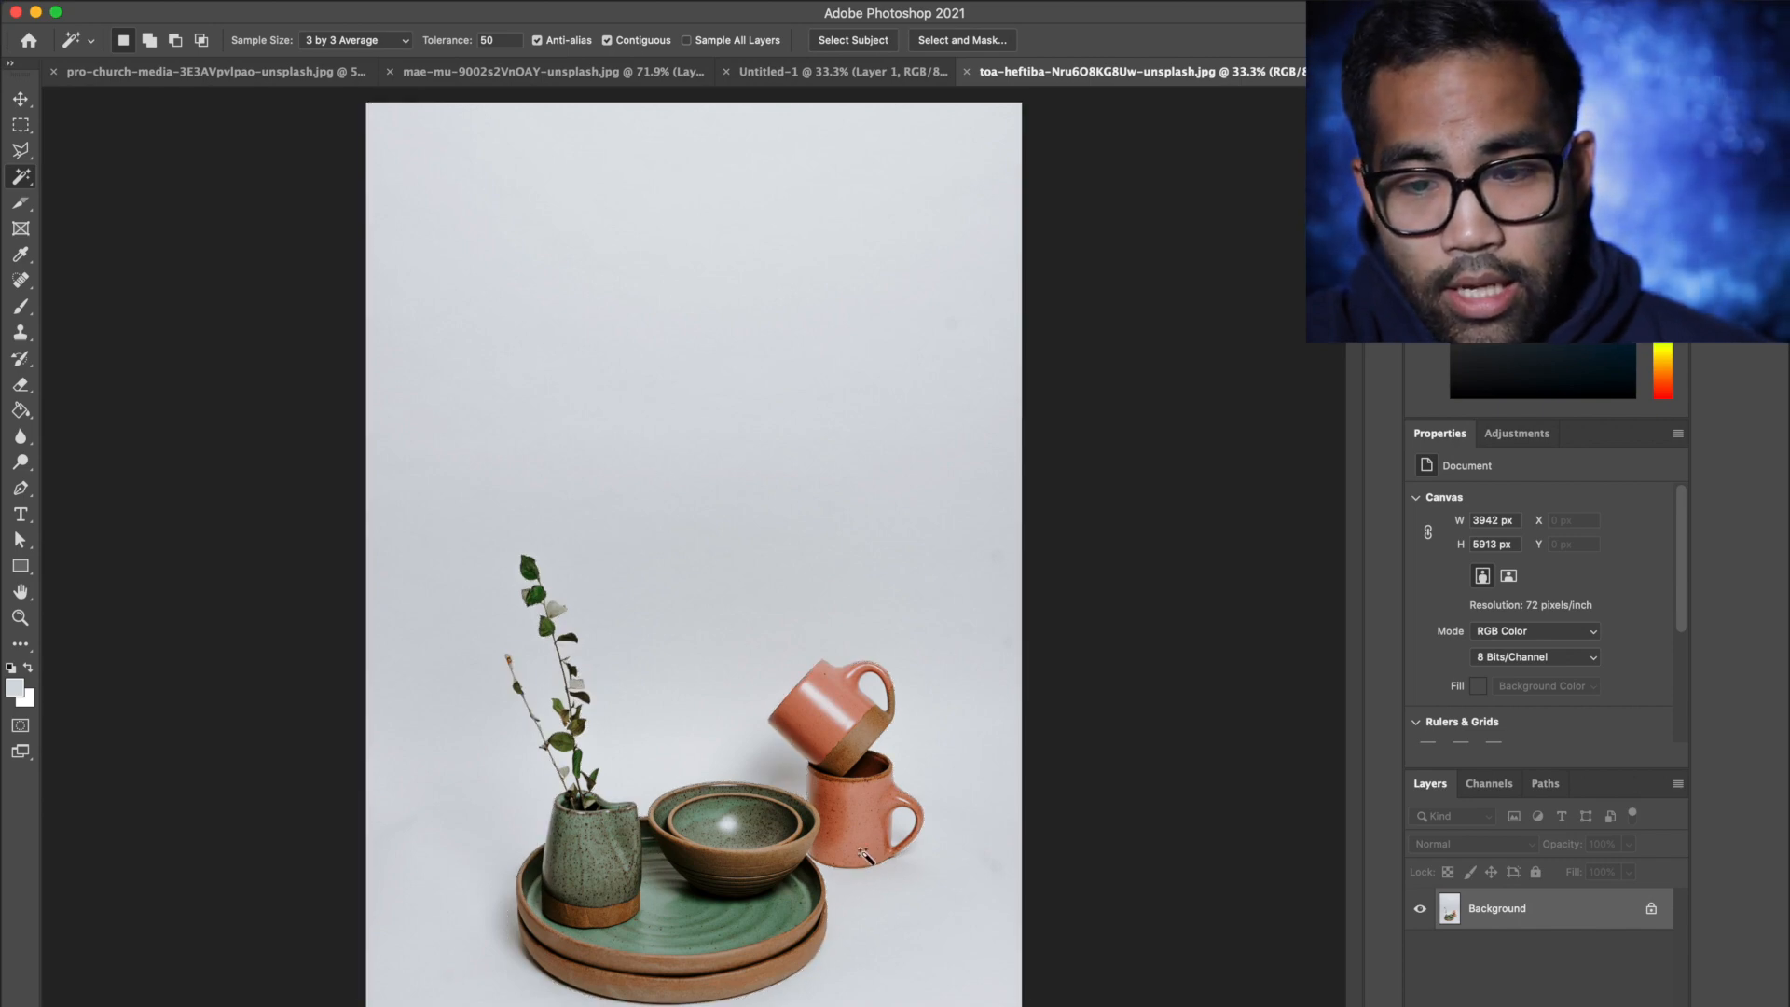
pyautogui.click(662, 568)
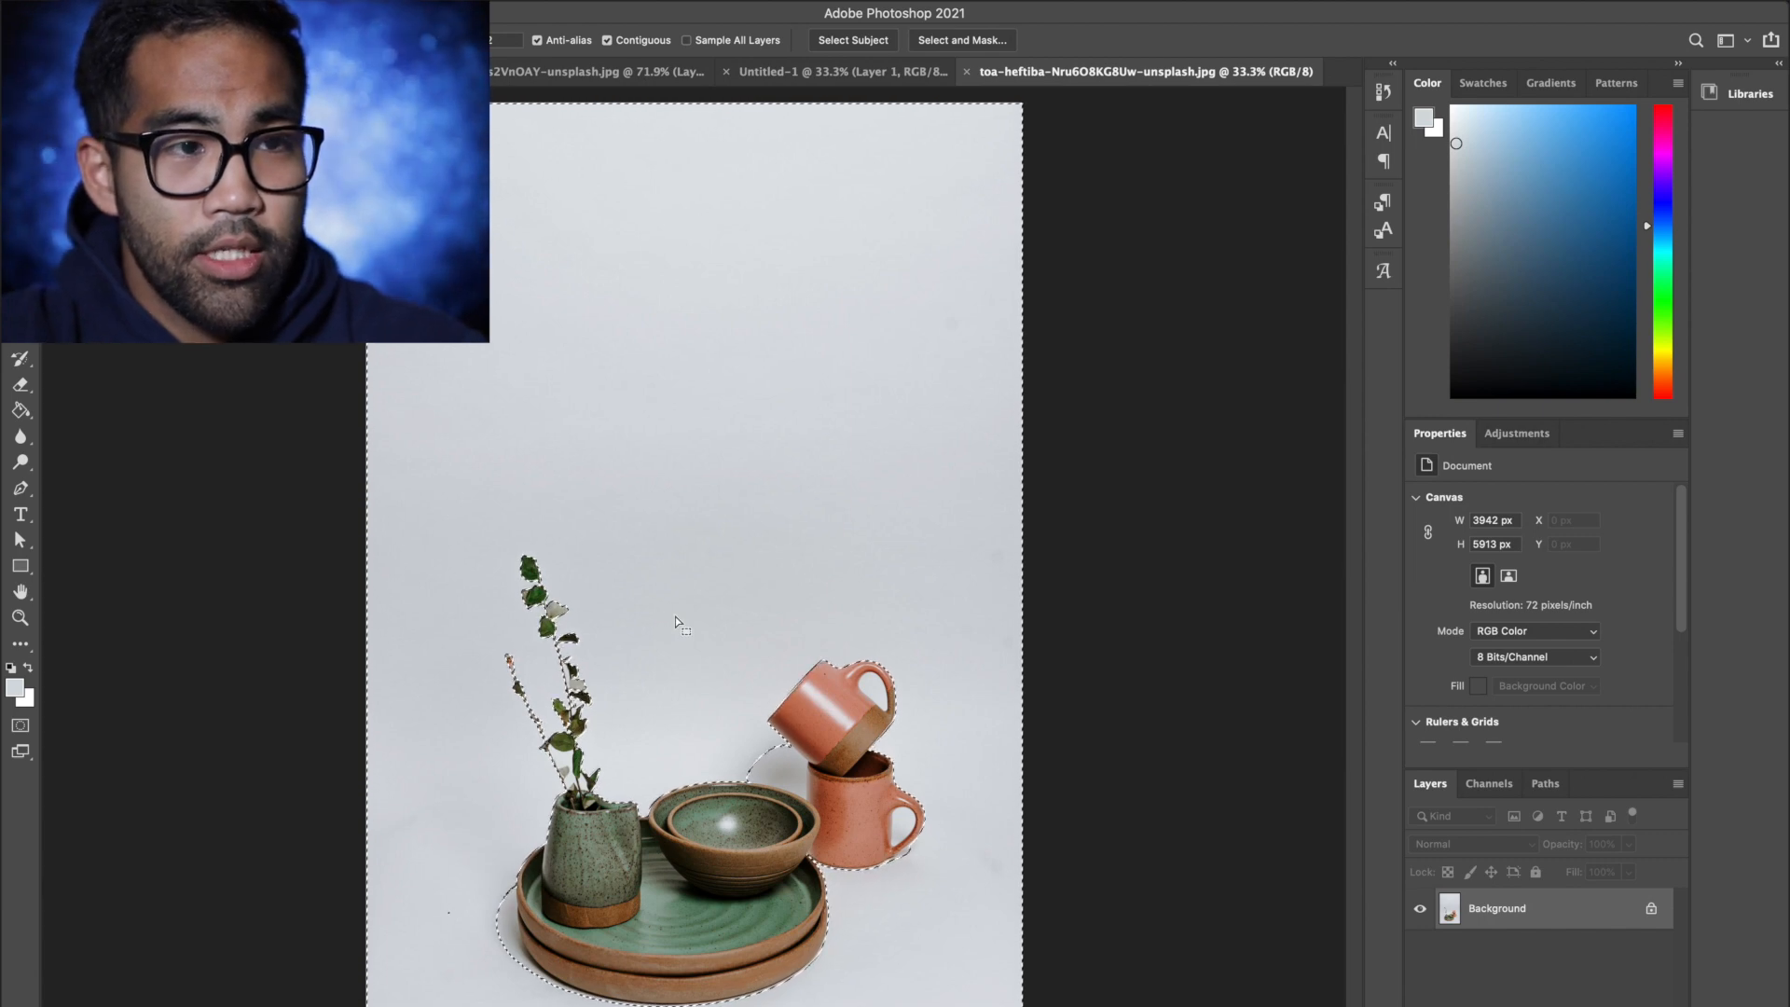
pyautogui.click(28, 420)
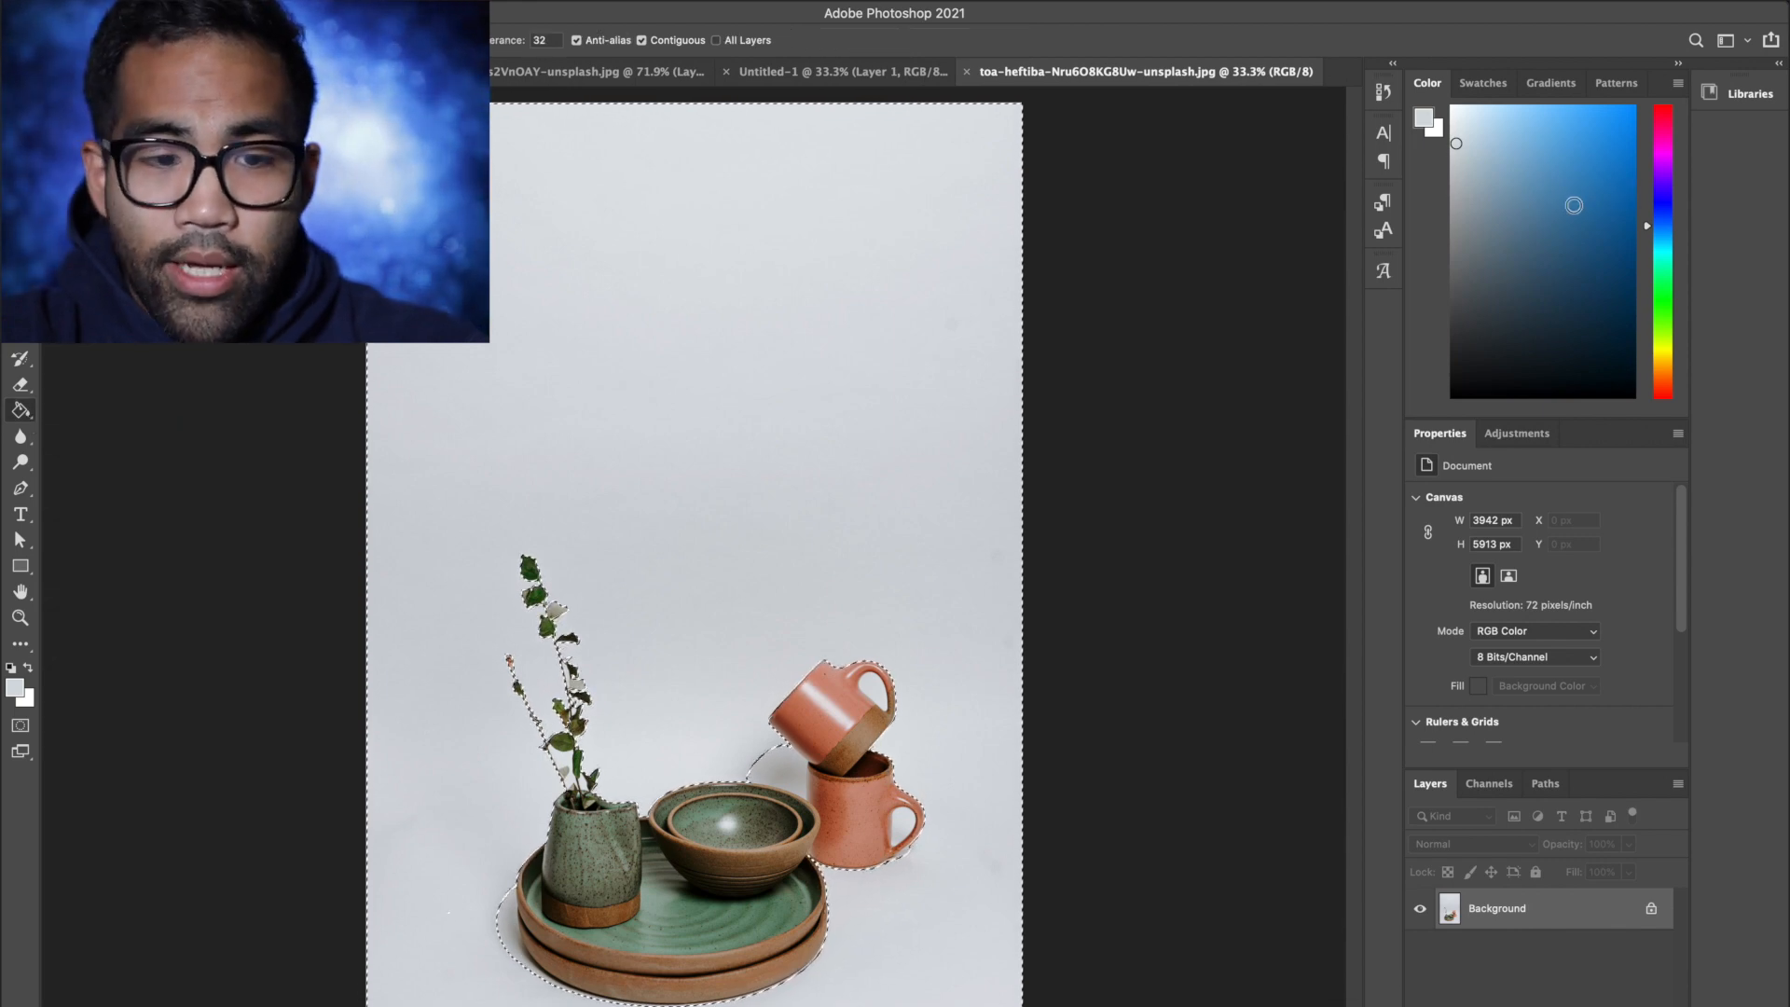
# Try filling the selected backdrop with dark green, and undo the fill
pyautogui.click(1662, 313)
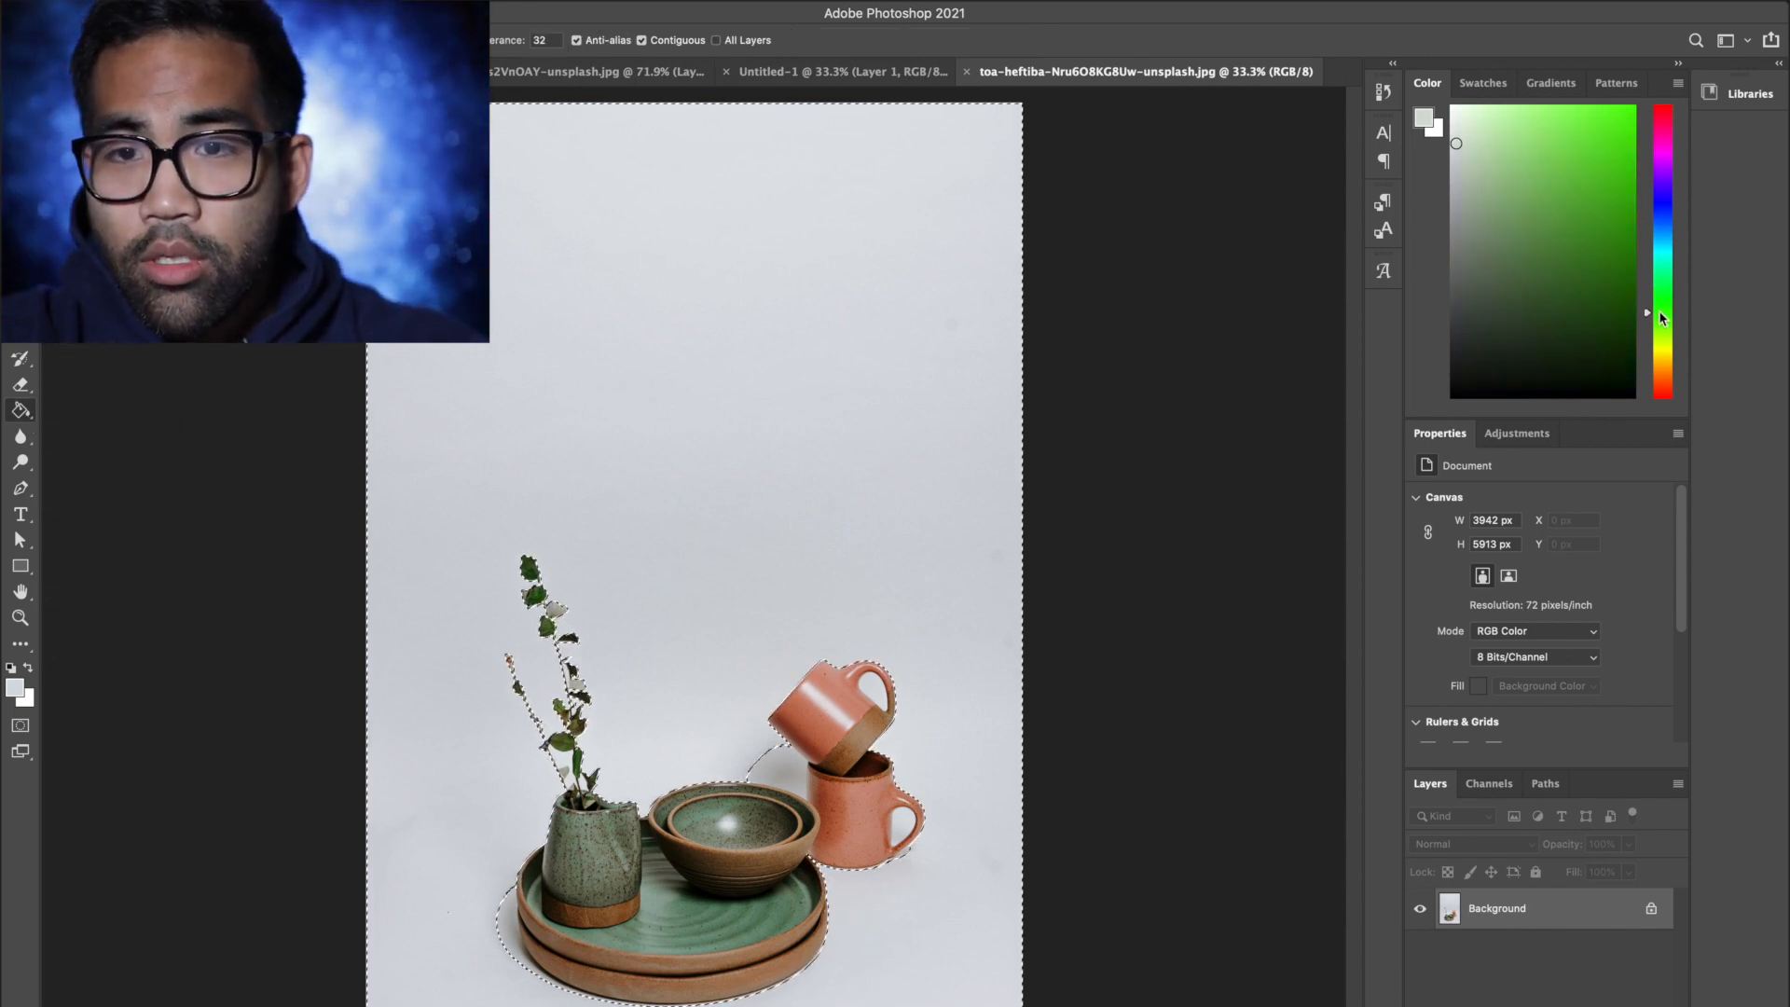
pyautogui.moveTo(1658, 304); pyautogui.dragTo(1658, 293)
pyautogui.moveTo(1602, 236); pyautogui.dragTo(1642, 218)
pyautogui.click(783, 319)
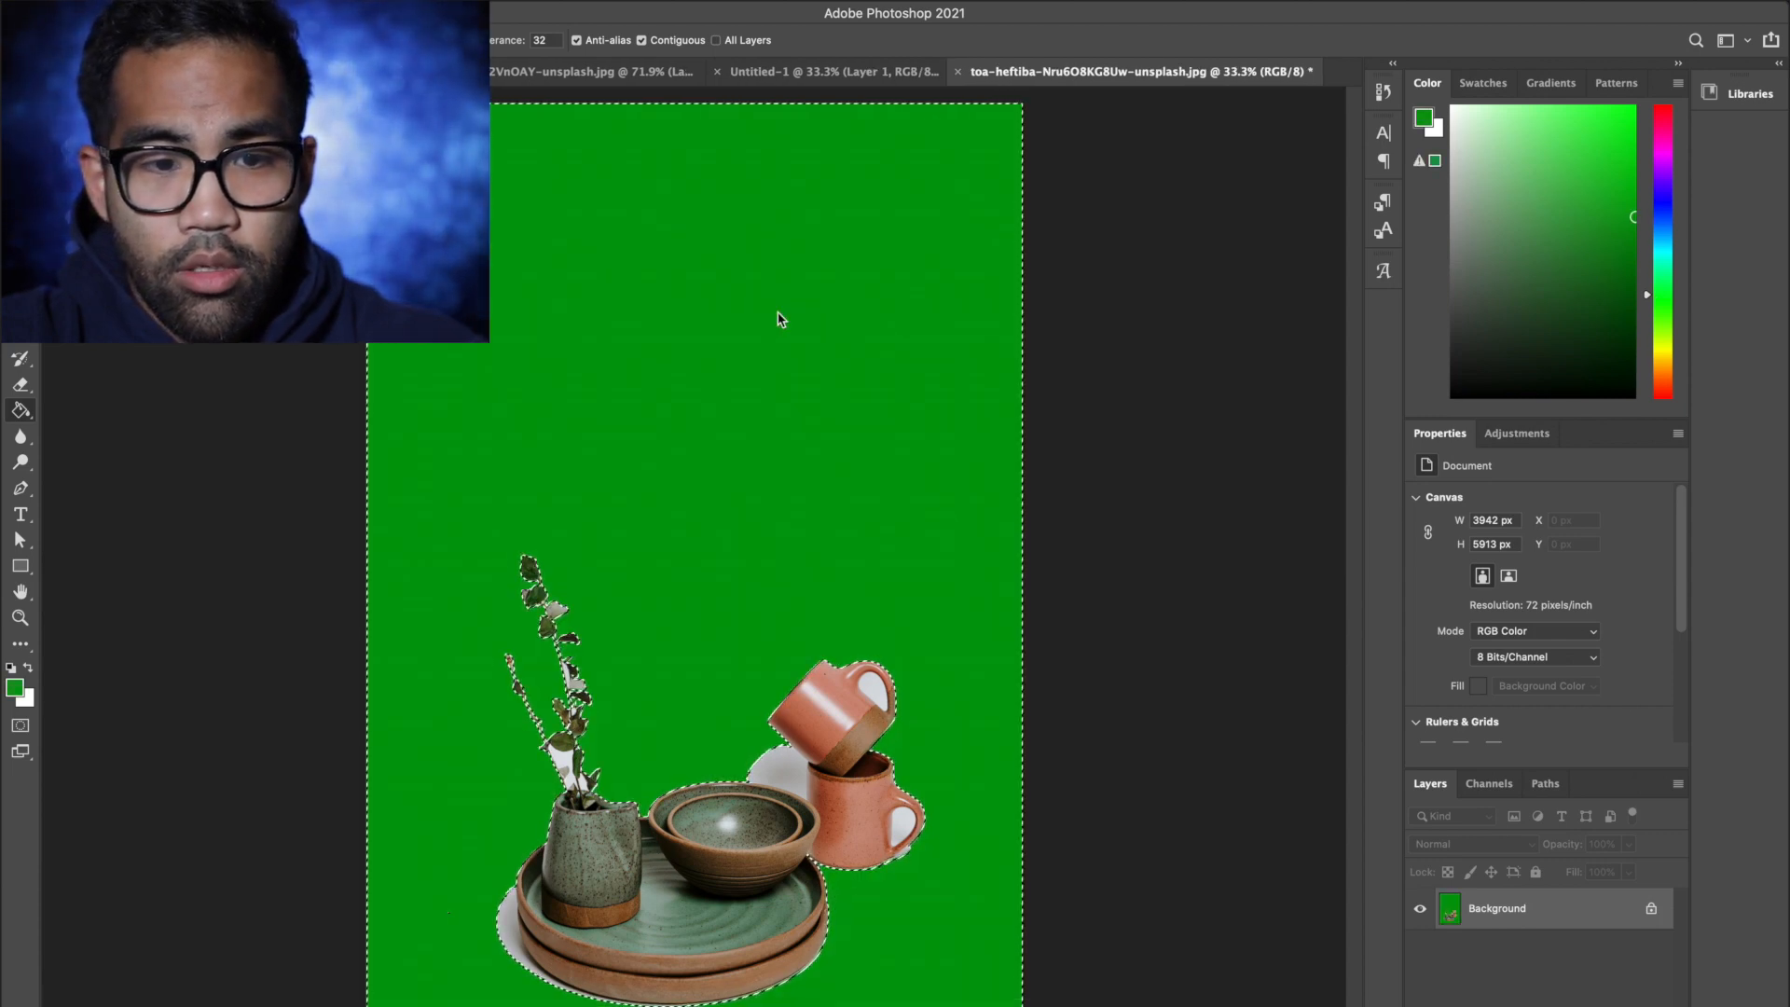
pyautogui.hotkey('ctrl', 'z')
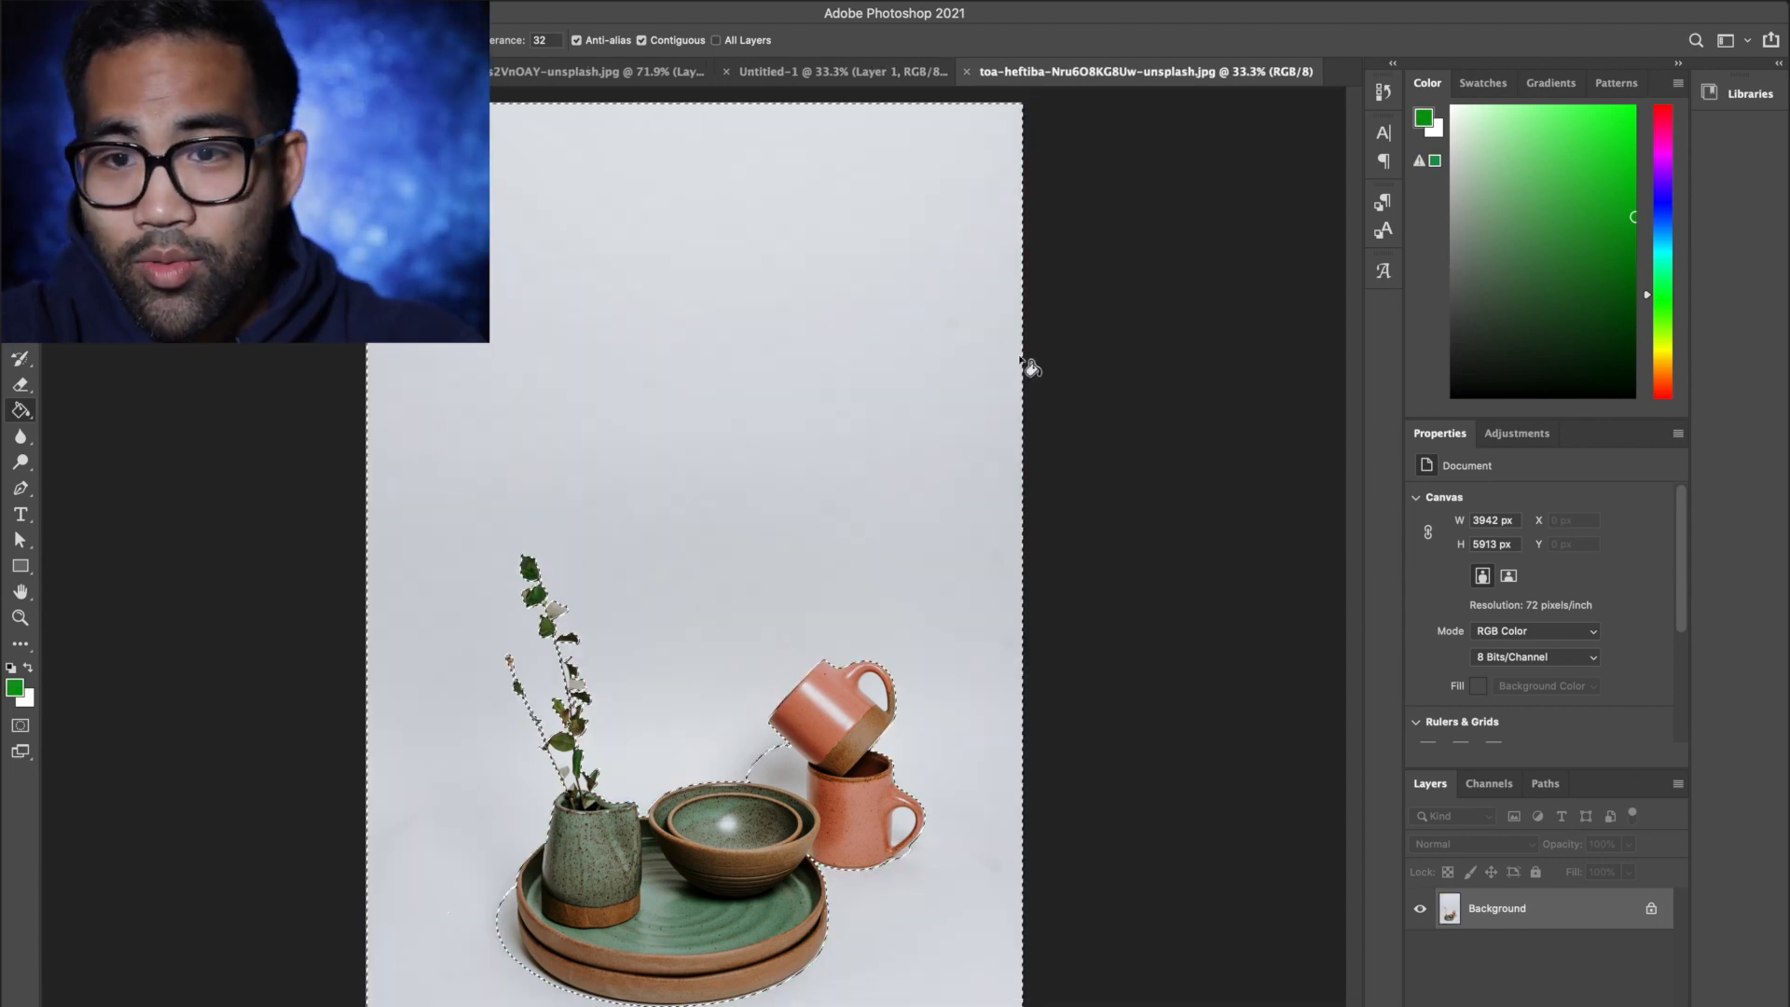
# Fill the selected backdrop with bright orange
pyautogui.click(1668, 373)
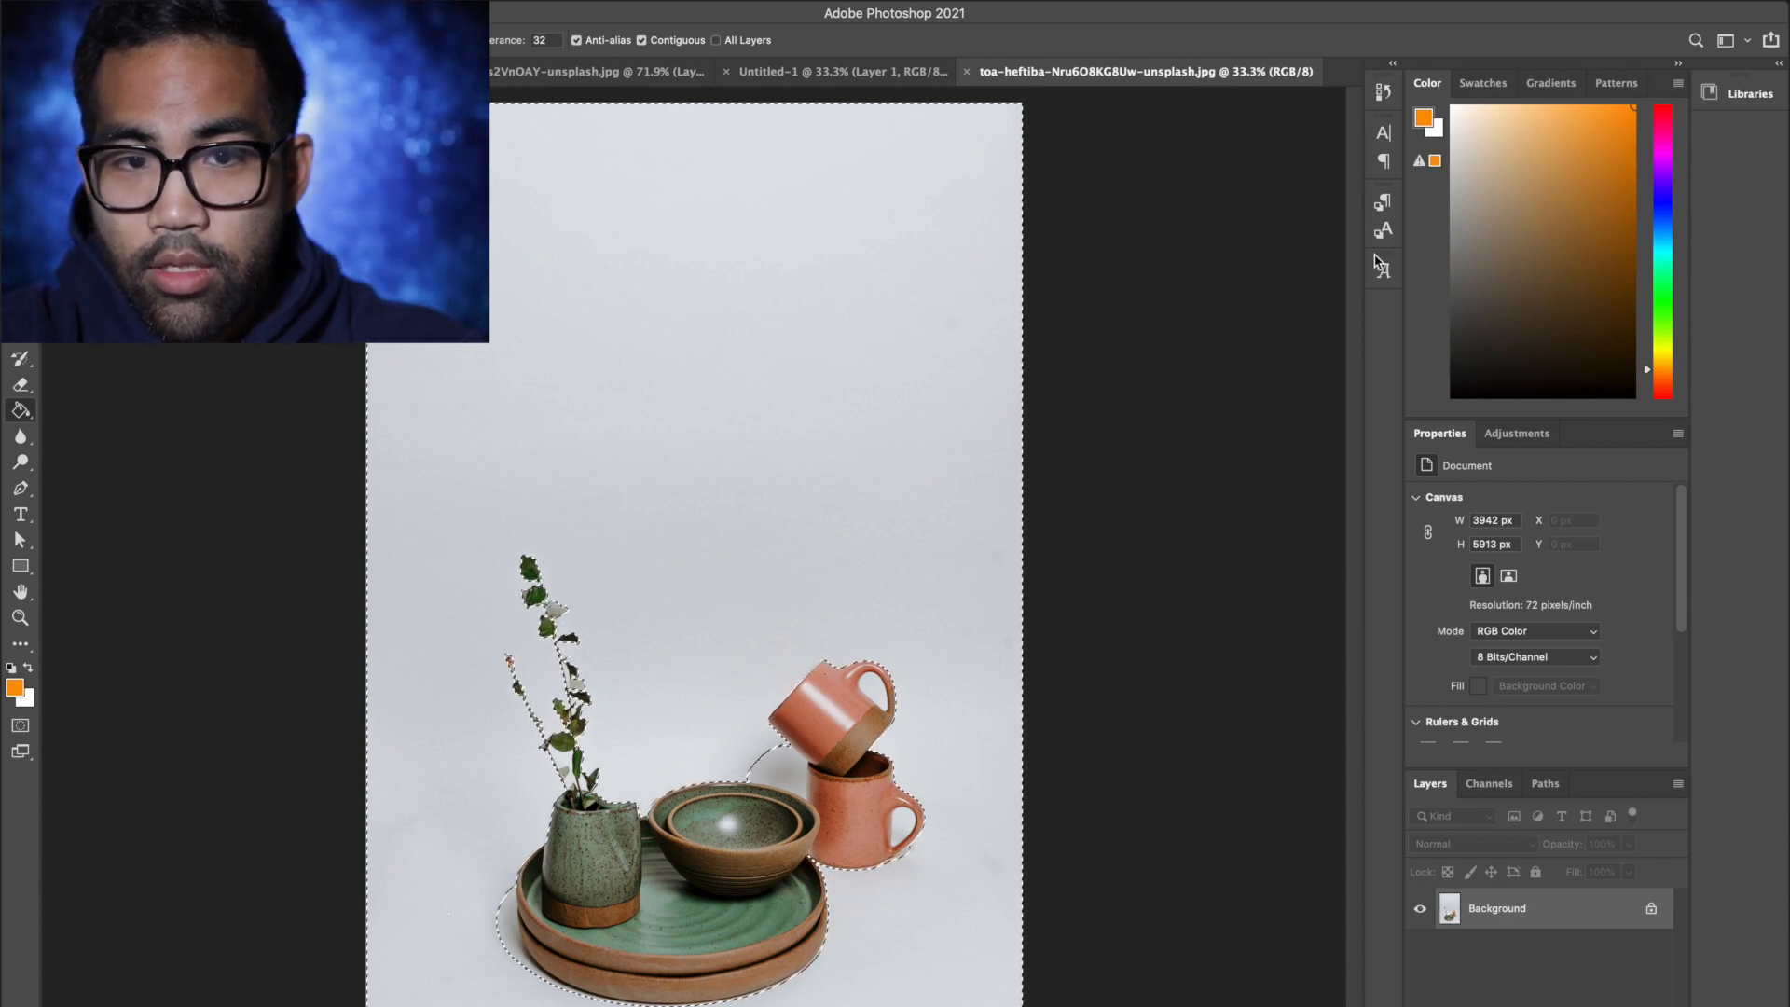
pyautogui.click(964, 309)
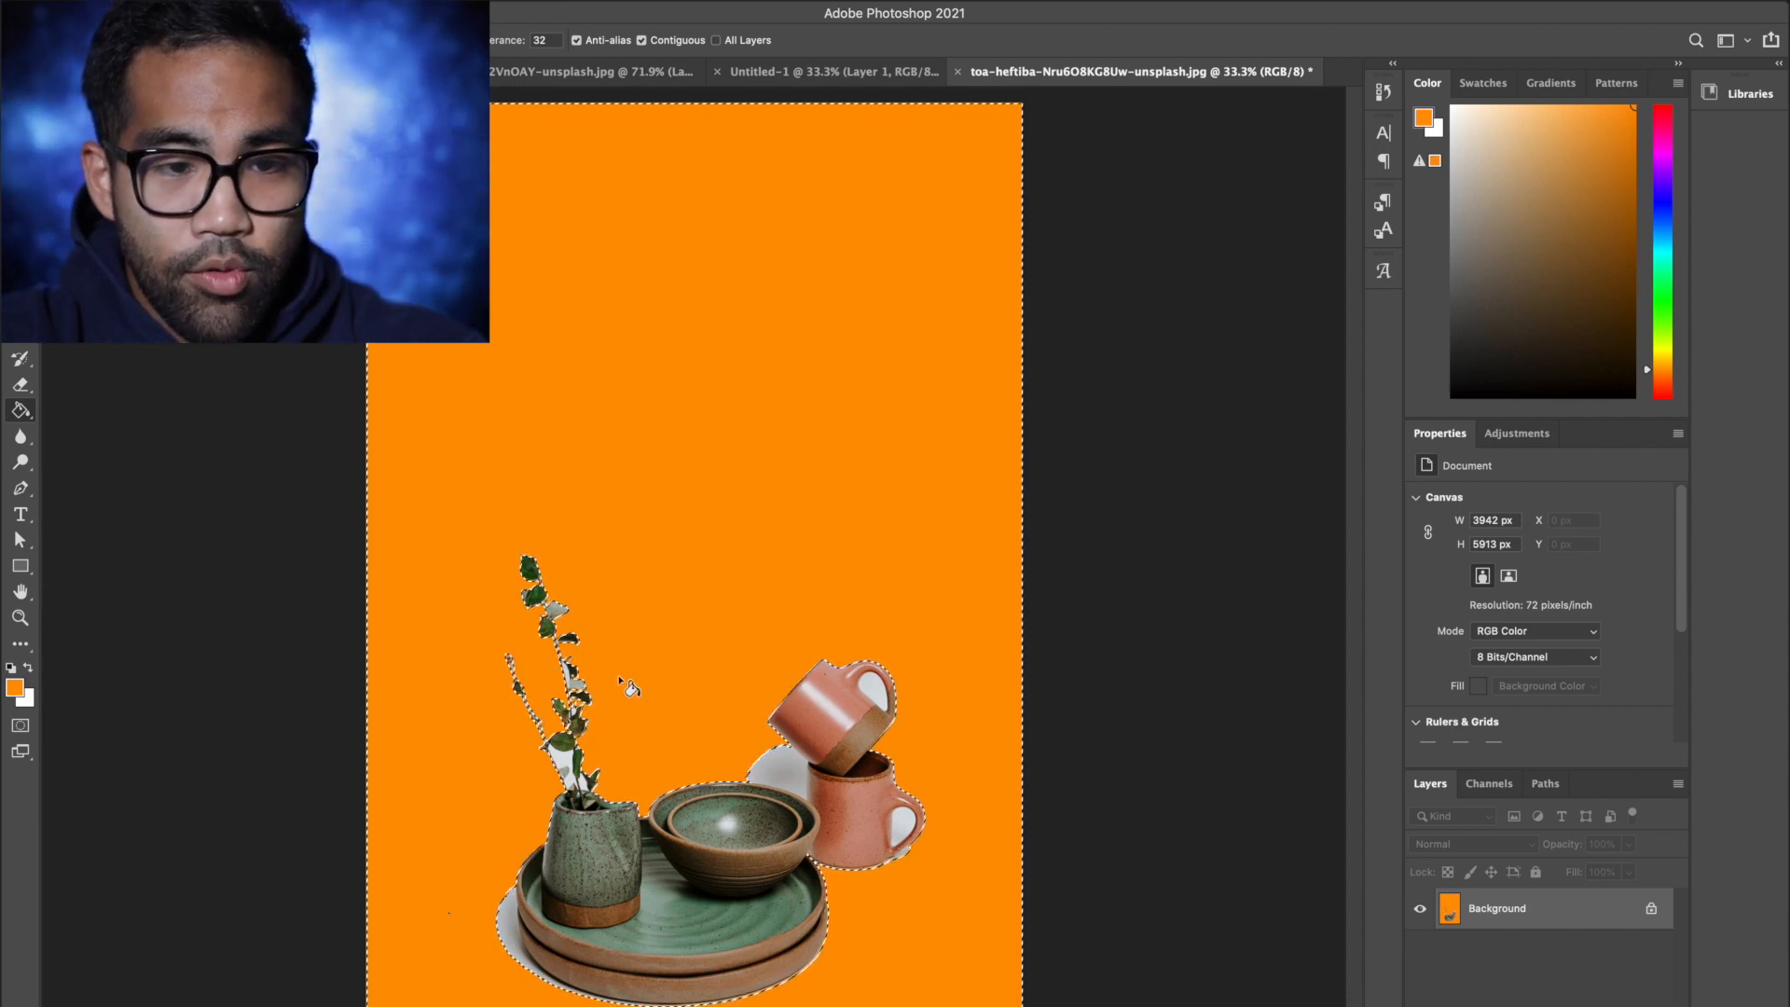
# Select the white gaps inside both mug handles and between the plant stems with the Magic Wand, and fill them with the same orange
pyautogui.press('w')
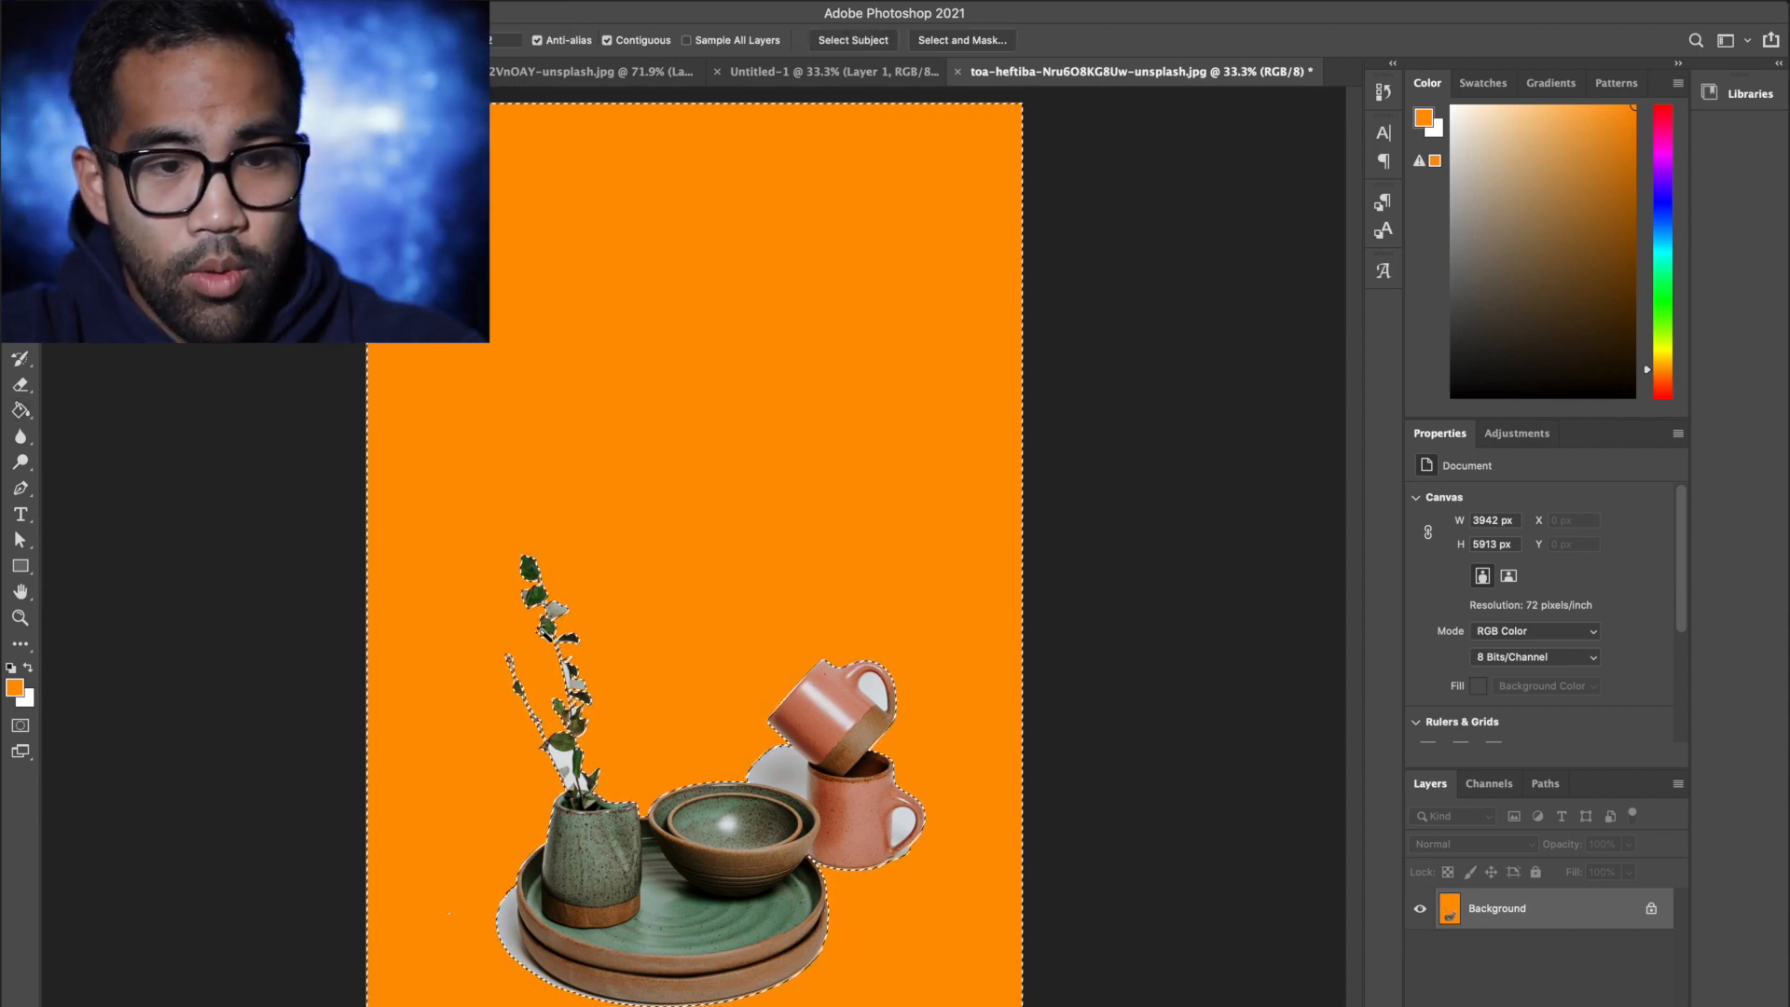
pyautogui.scroll(3, 582, 771)
pyautogui.scroll(-4, 581, 771)
pyautogui.scroll(-1, 582, 770)
pyautogui.click(884, 469)
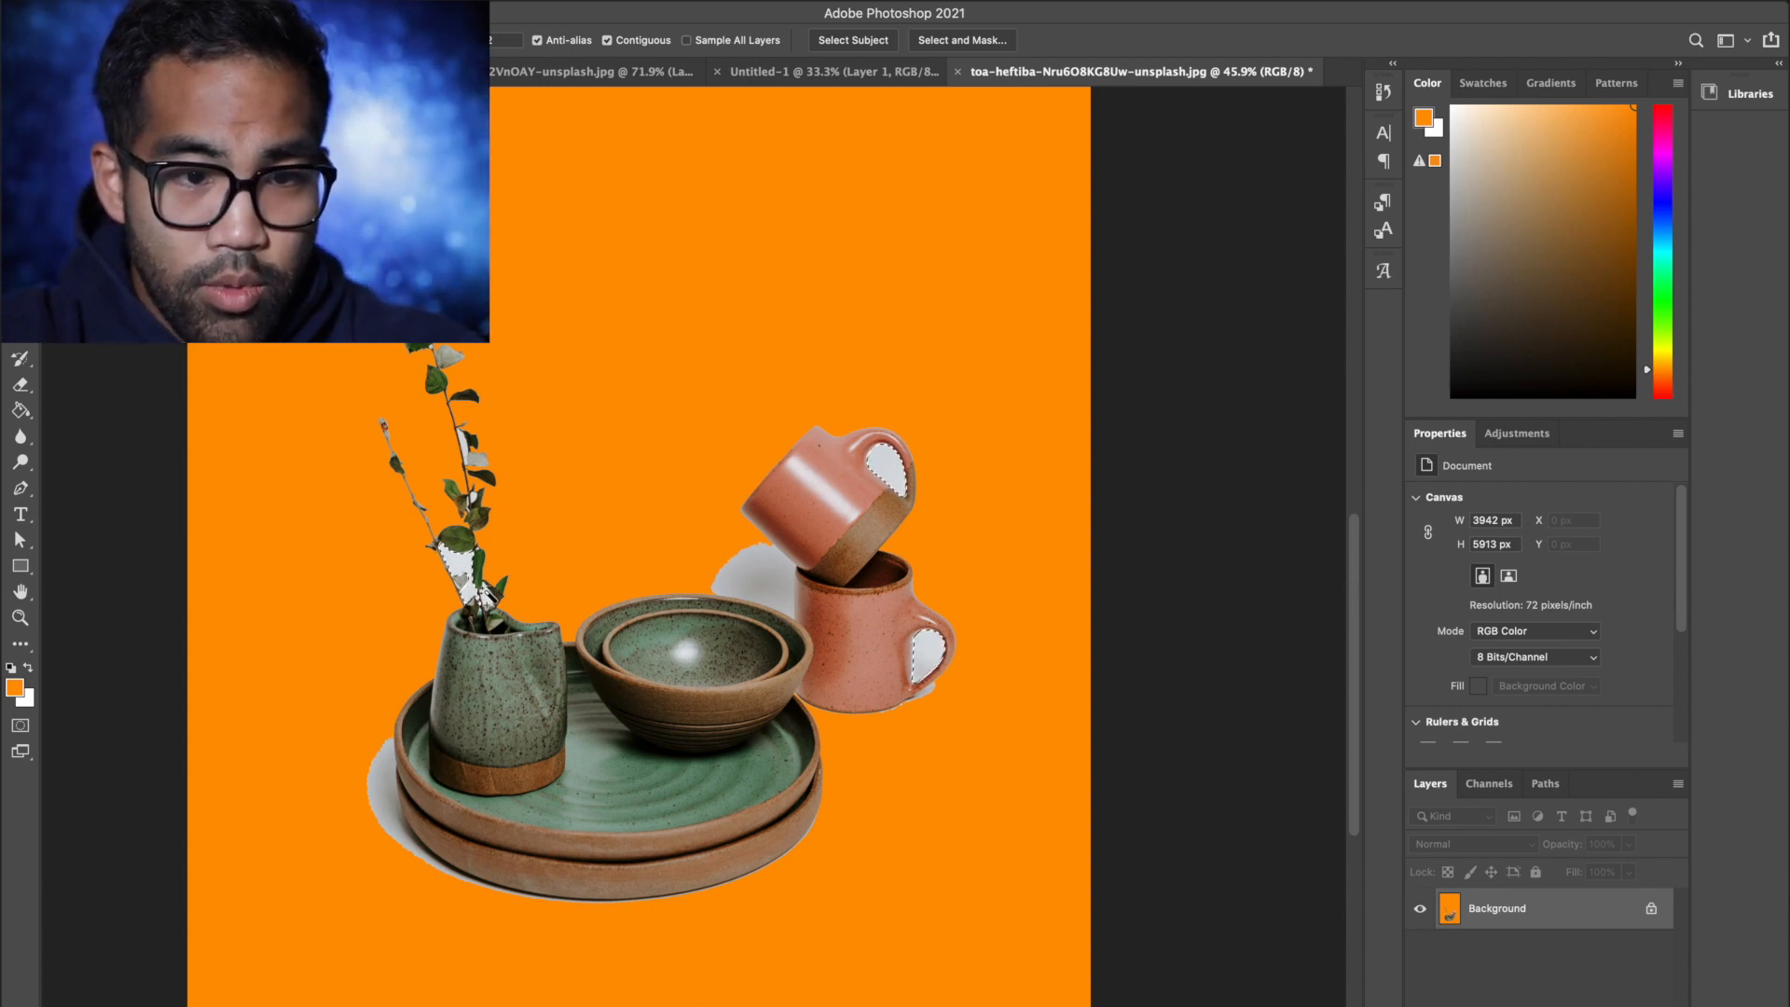
pyautogui.scroll(3, 485, 597)
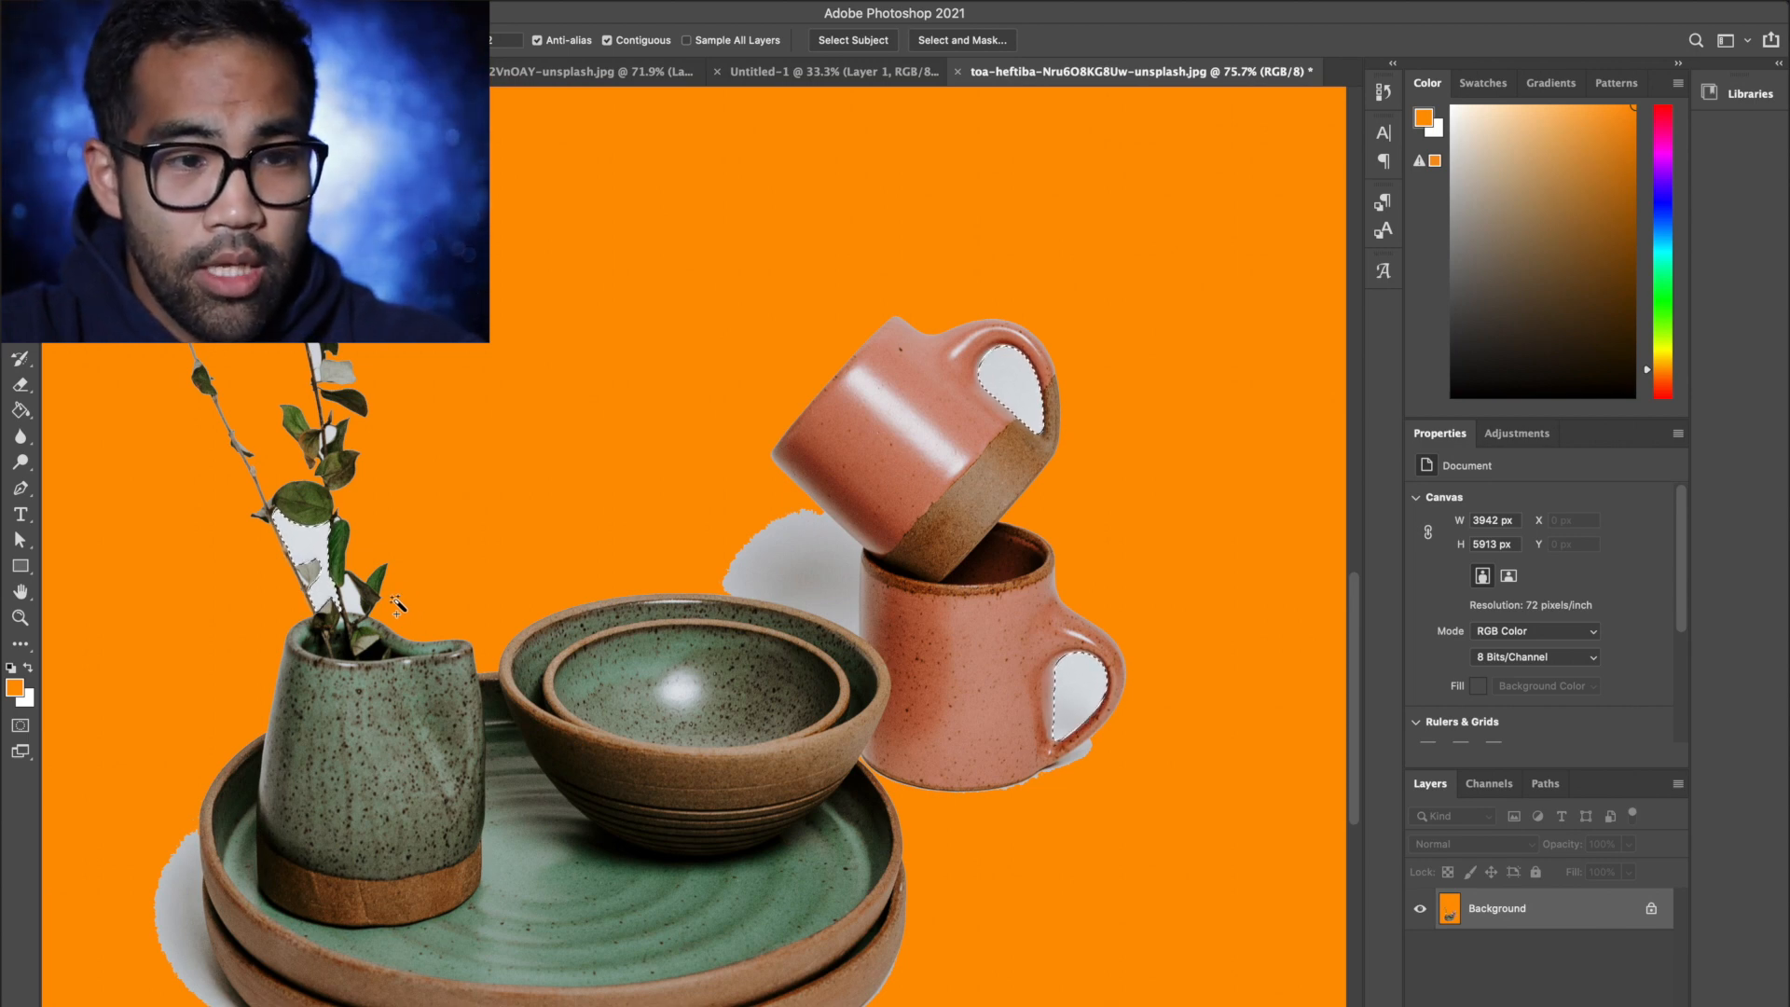
pyautogui.keyDown('shift'); pyautogui.click(357, 606); pyautogui.keyUp('shift')
pyautogui.press('g')
pyautogui.click(307, 560)
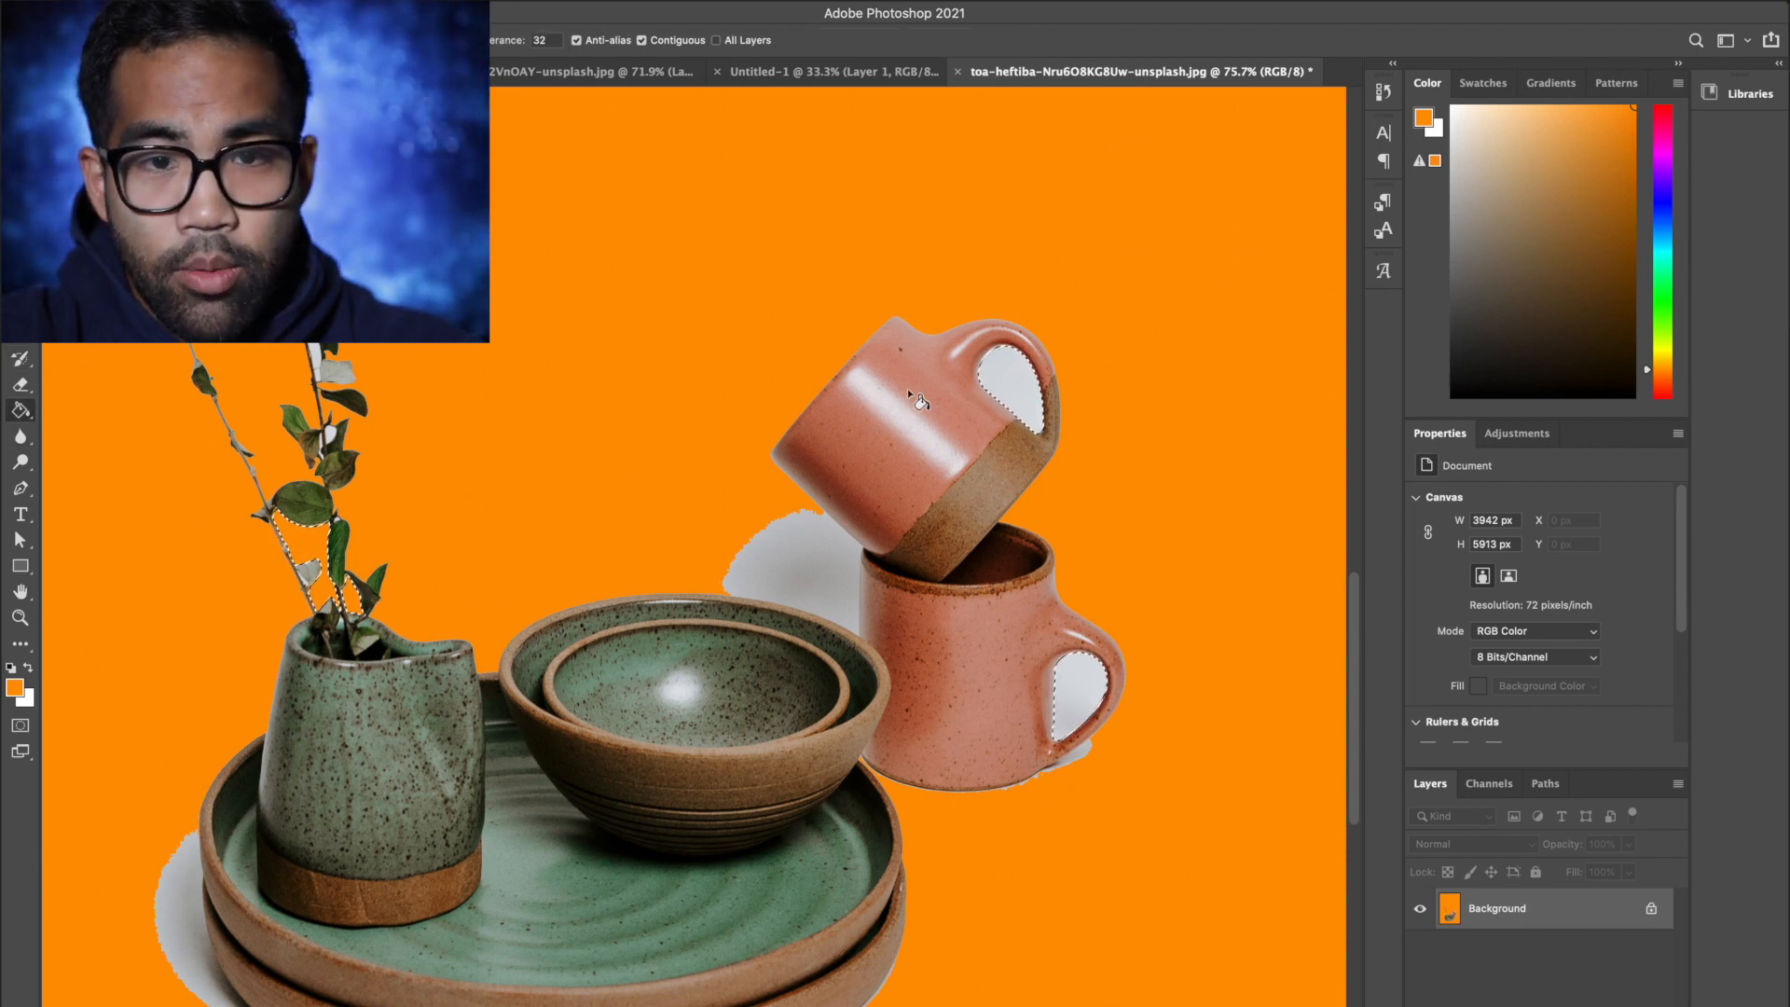
pyautogui.click(1014, 391)
pyautogui.click(1080, 697)
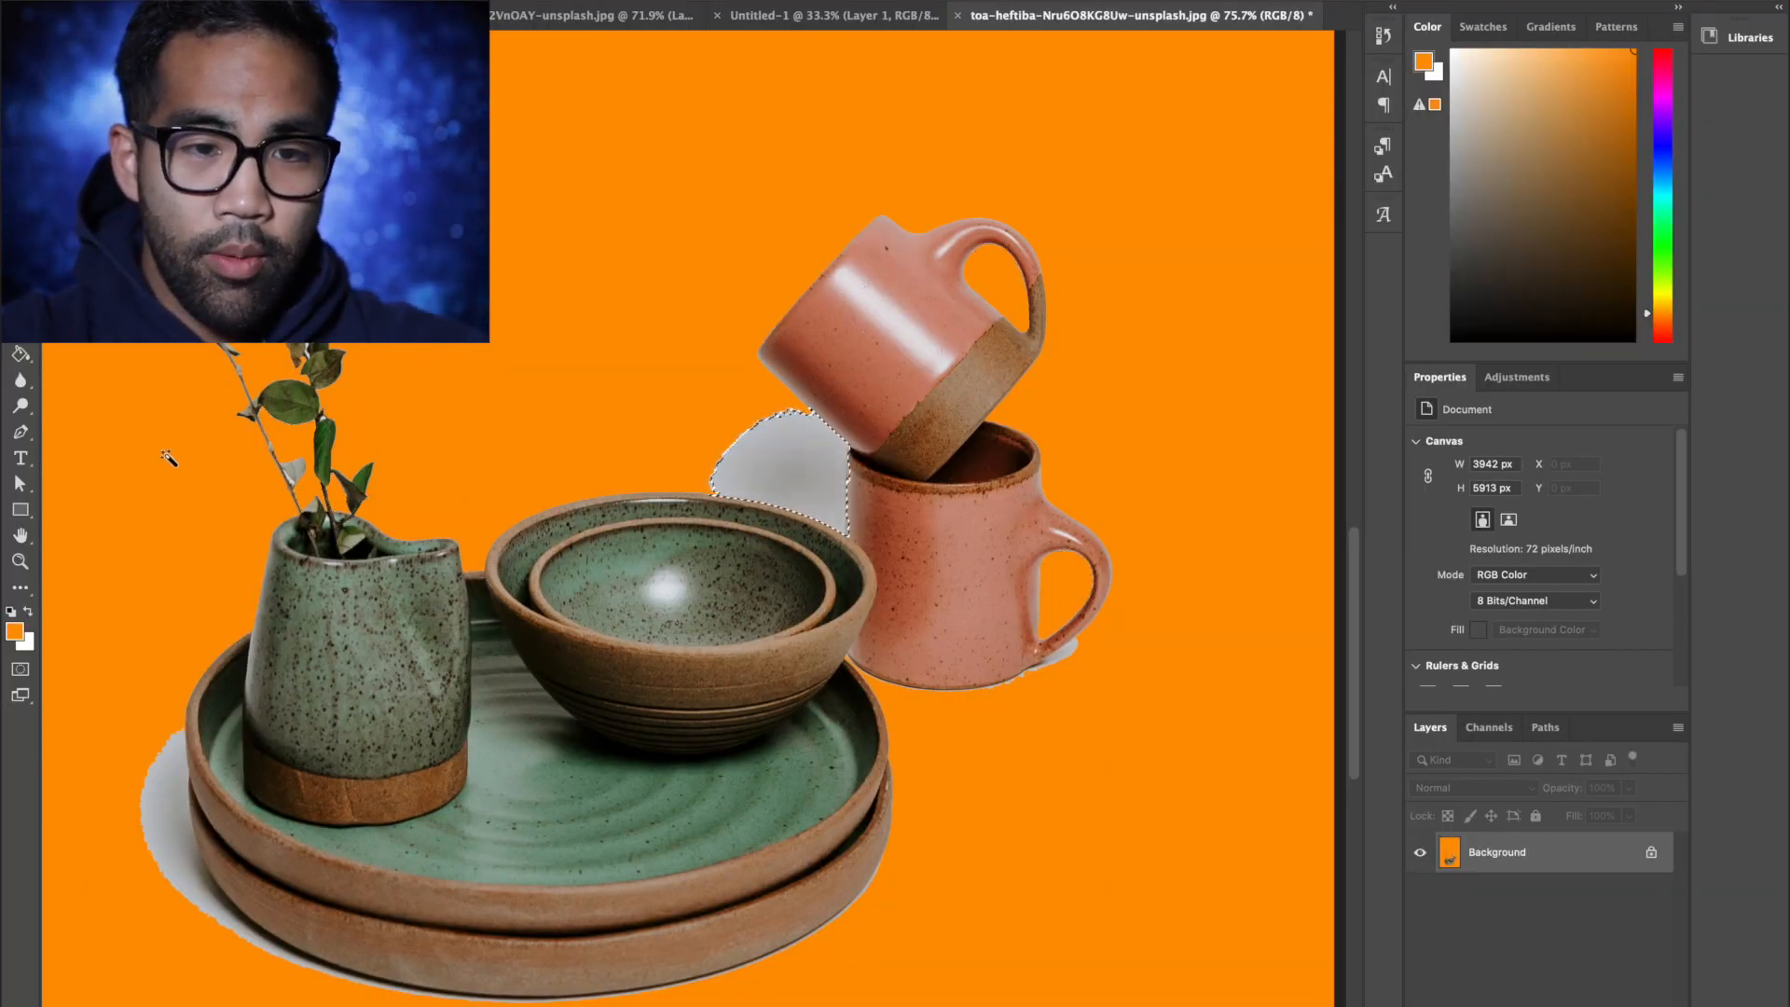
# Select the leftover grey shadows around the mugs and plates, fill them with a slightly darker orange, and clear the selection
pyautogui.keyDown('shift'); pyautogui.click(162, 826); pyautogui.keyUp('shift')
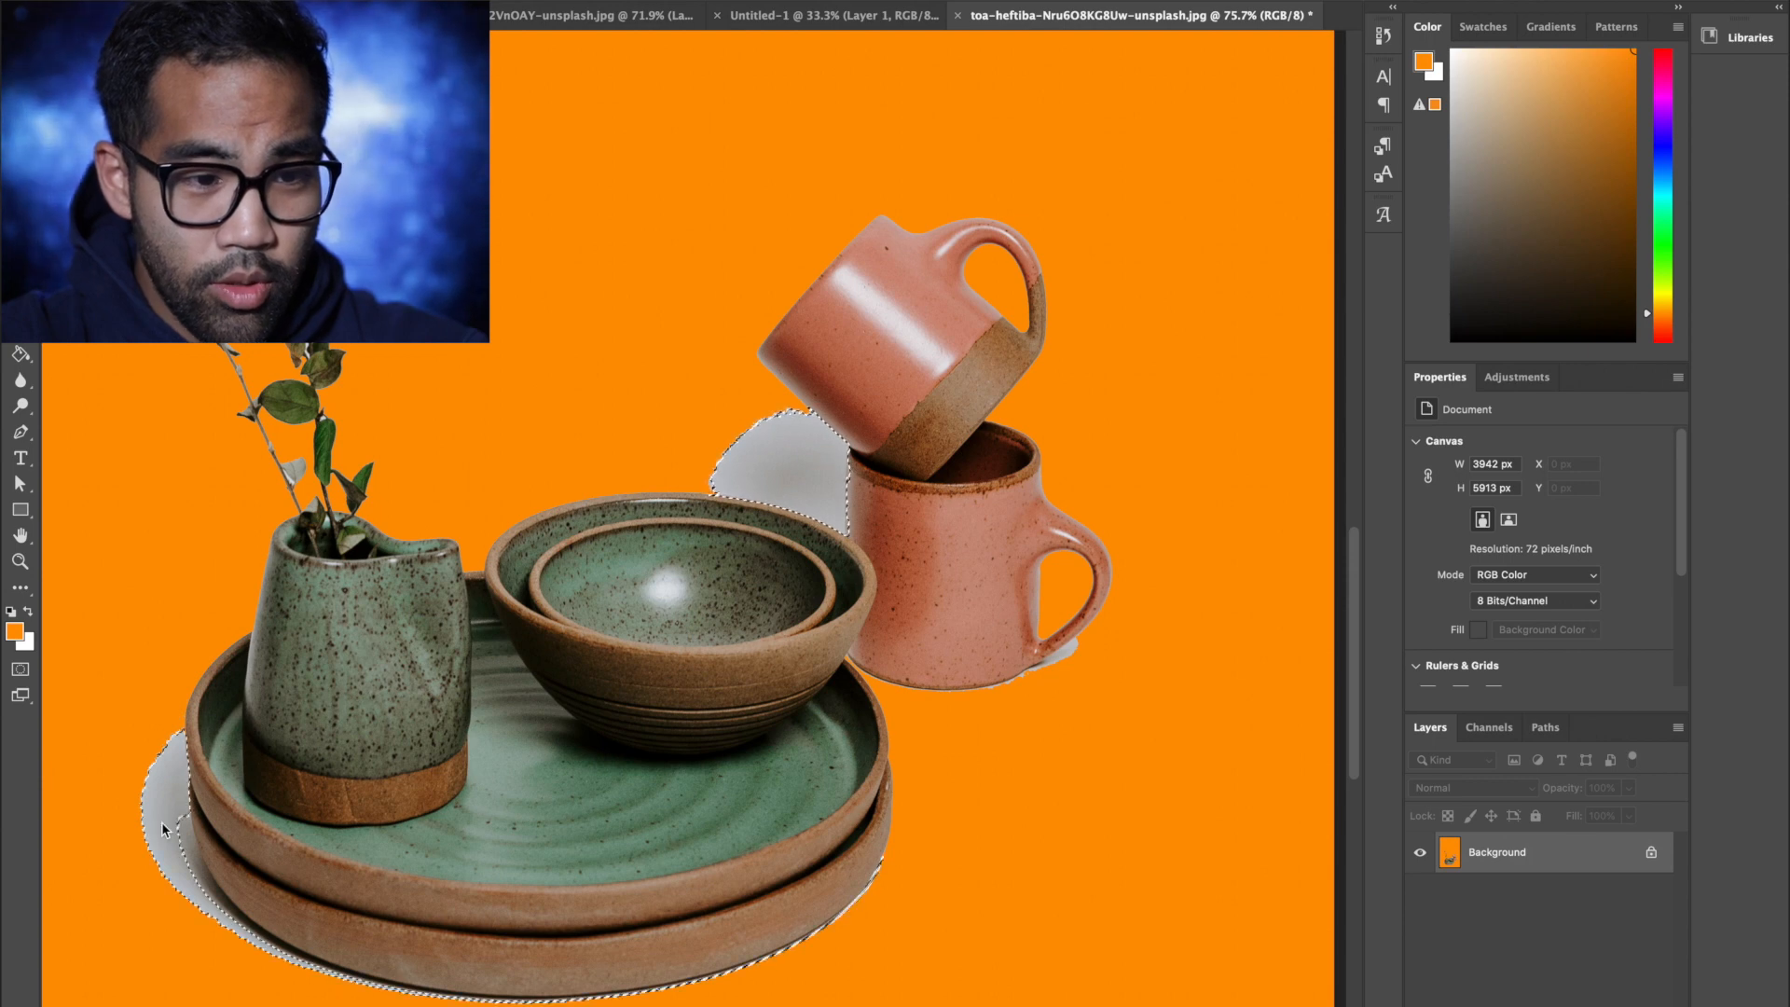
pyautogui.keyDown('shift'); pyautogui.click(1064, 660); pyautogui.keyUp('shift')
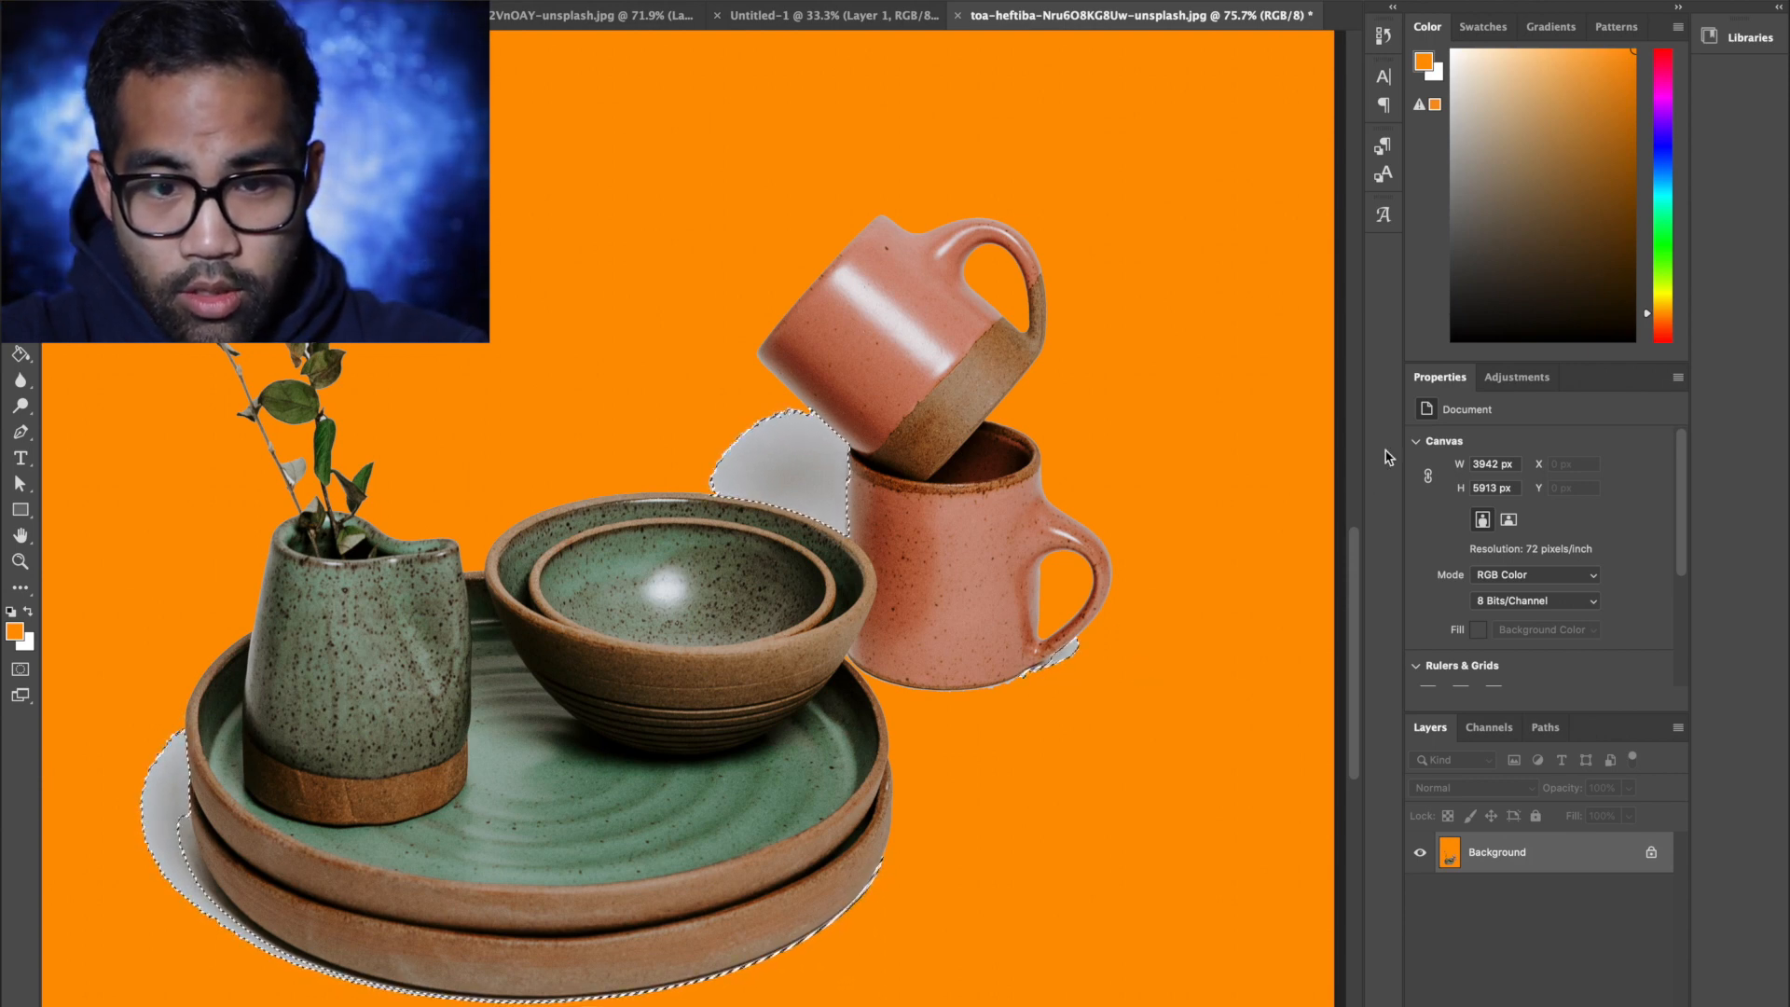
pyautogui.moveTo(1618, 162); pyautogui.dragTo(1626, 101)
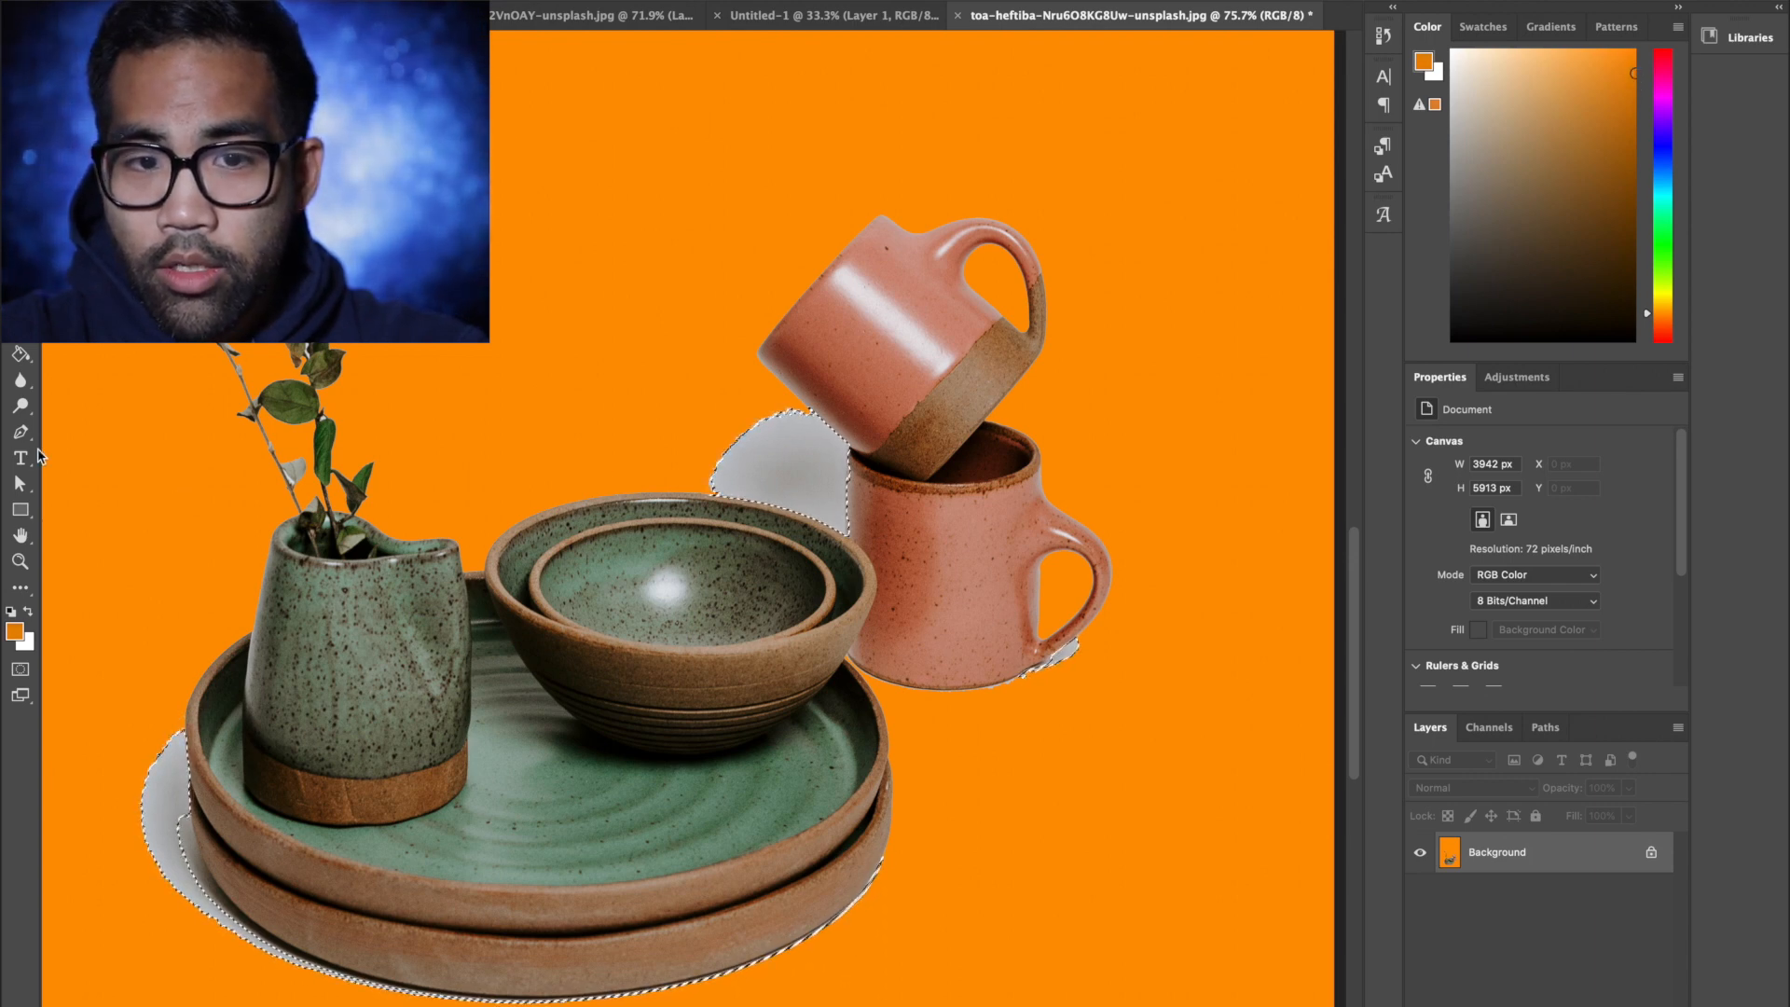
pyautogui.click(21, 353)
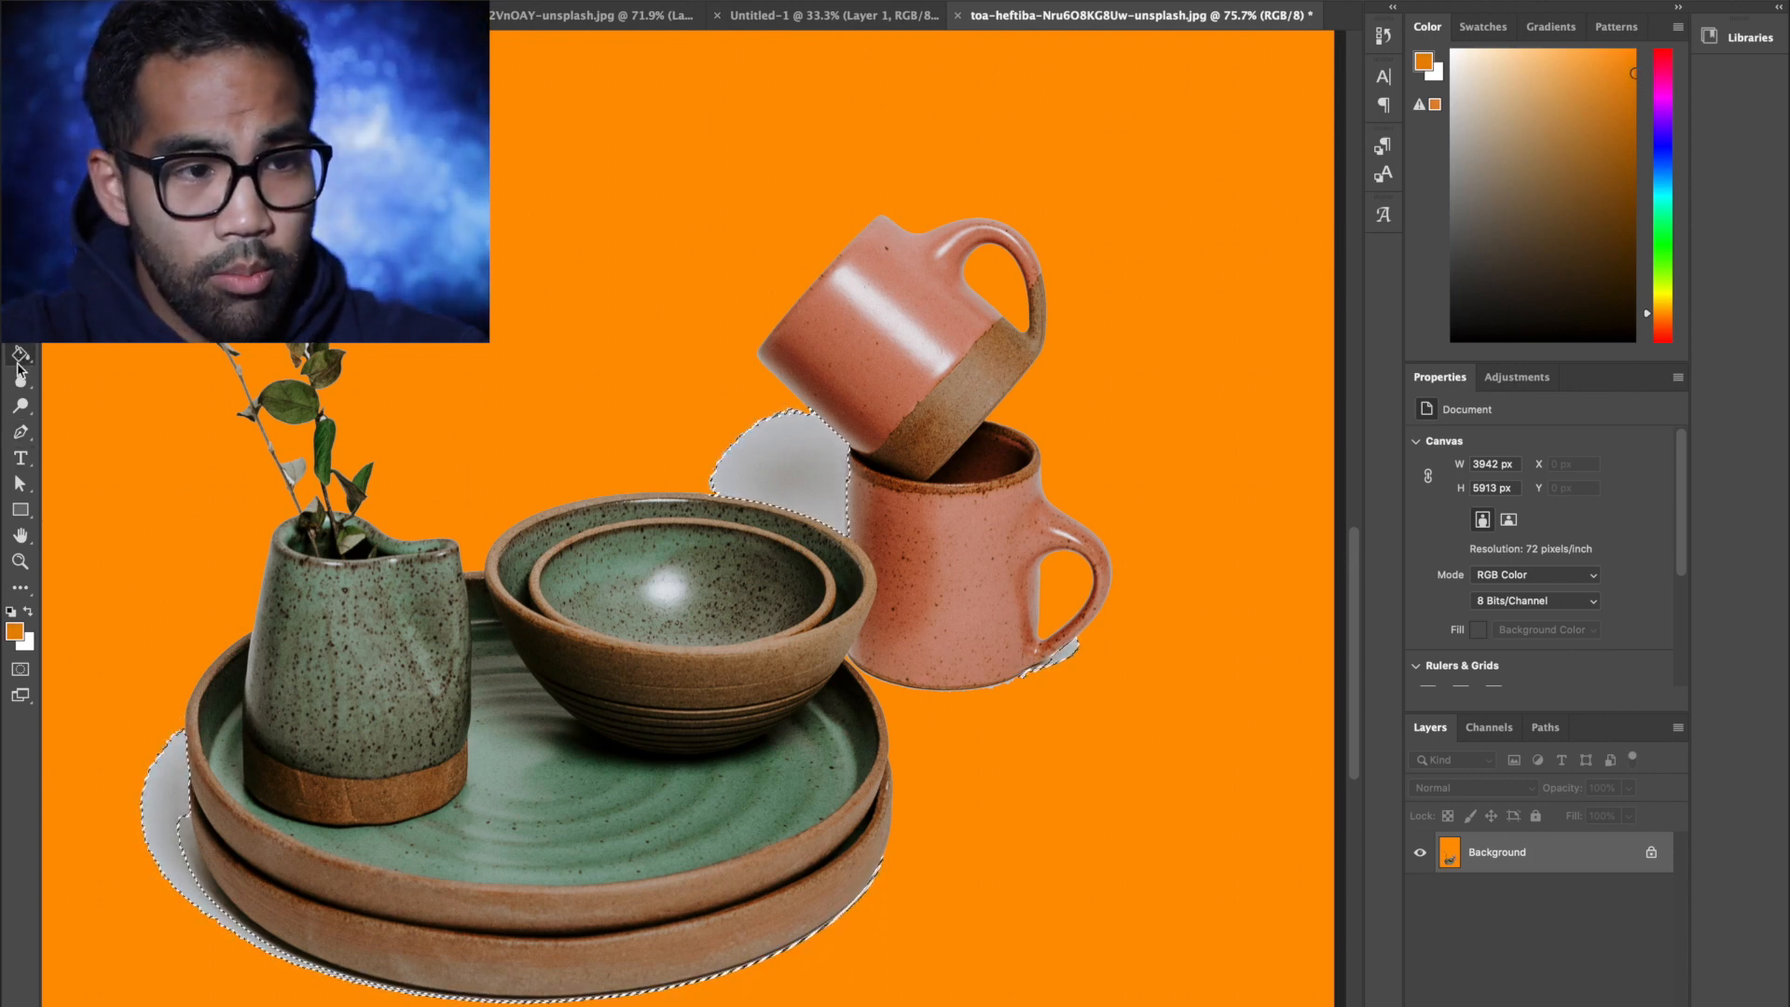
pyautogui.click(162, 789)
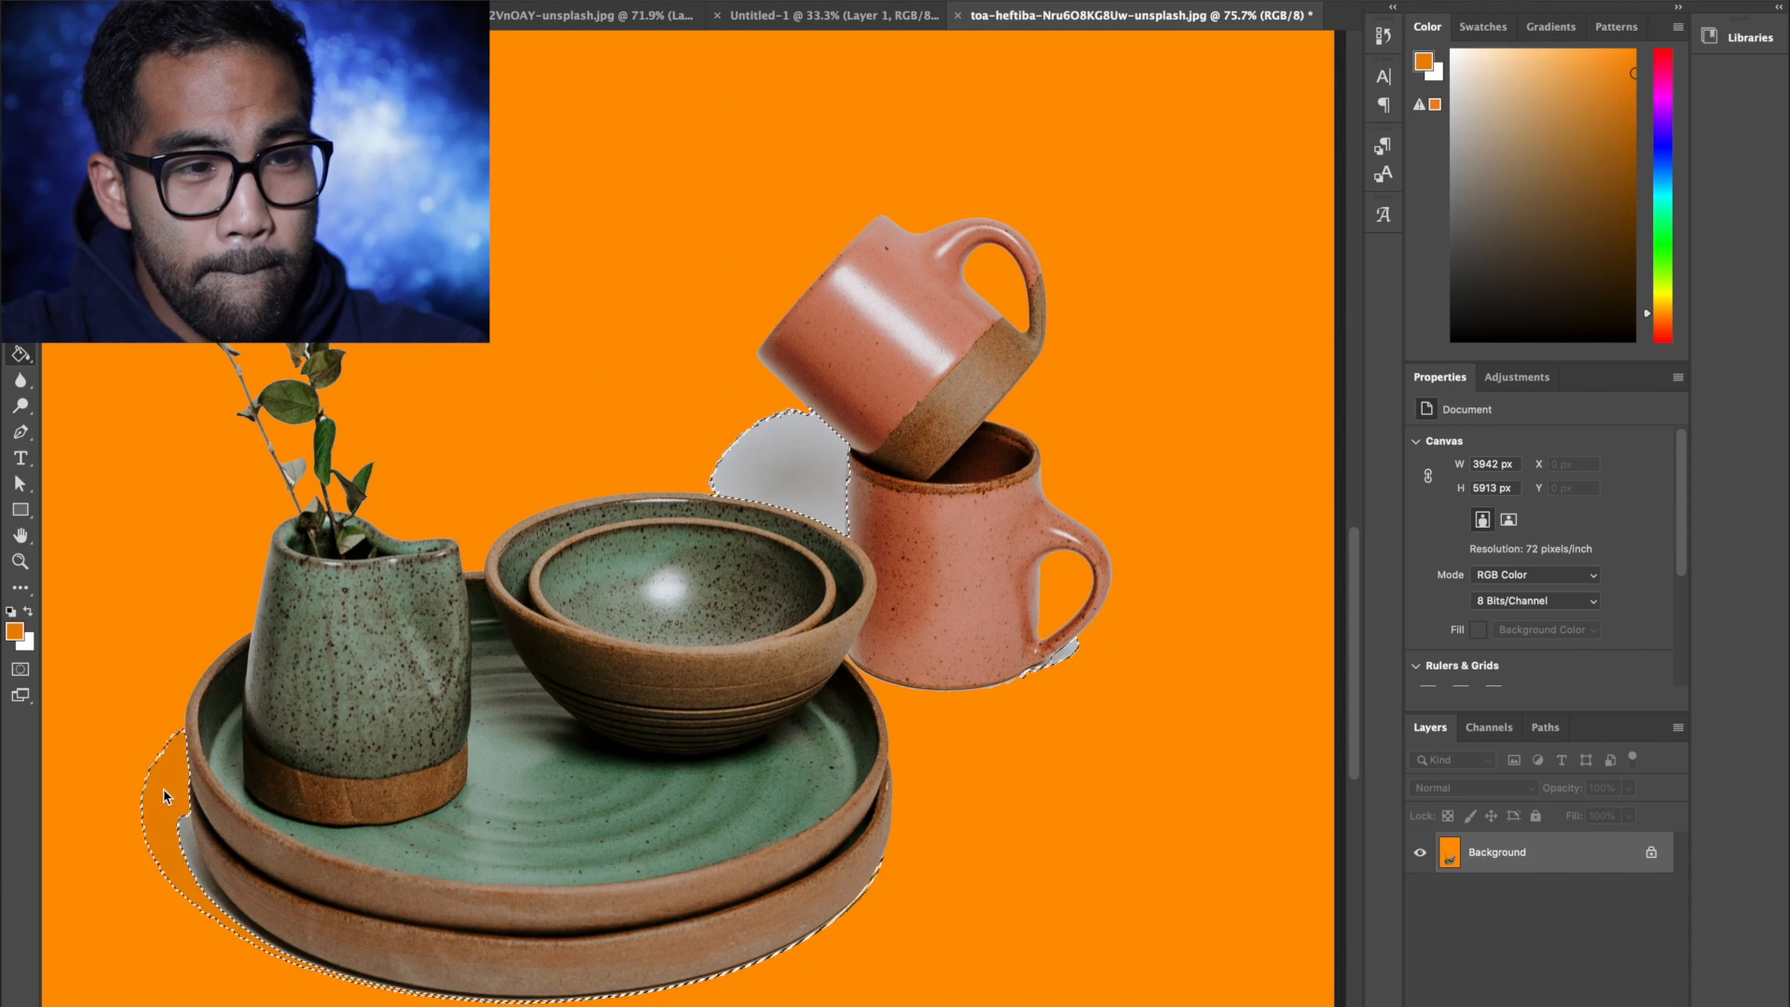
pyautogui.click(772, 476)
pyautogui.click(1023, 676)
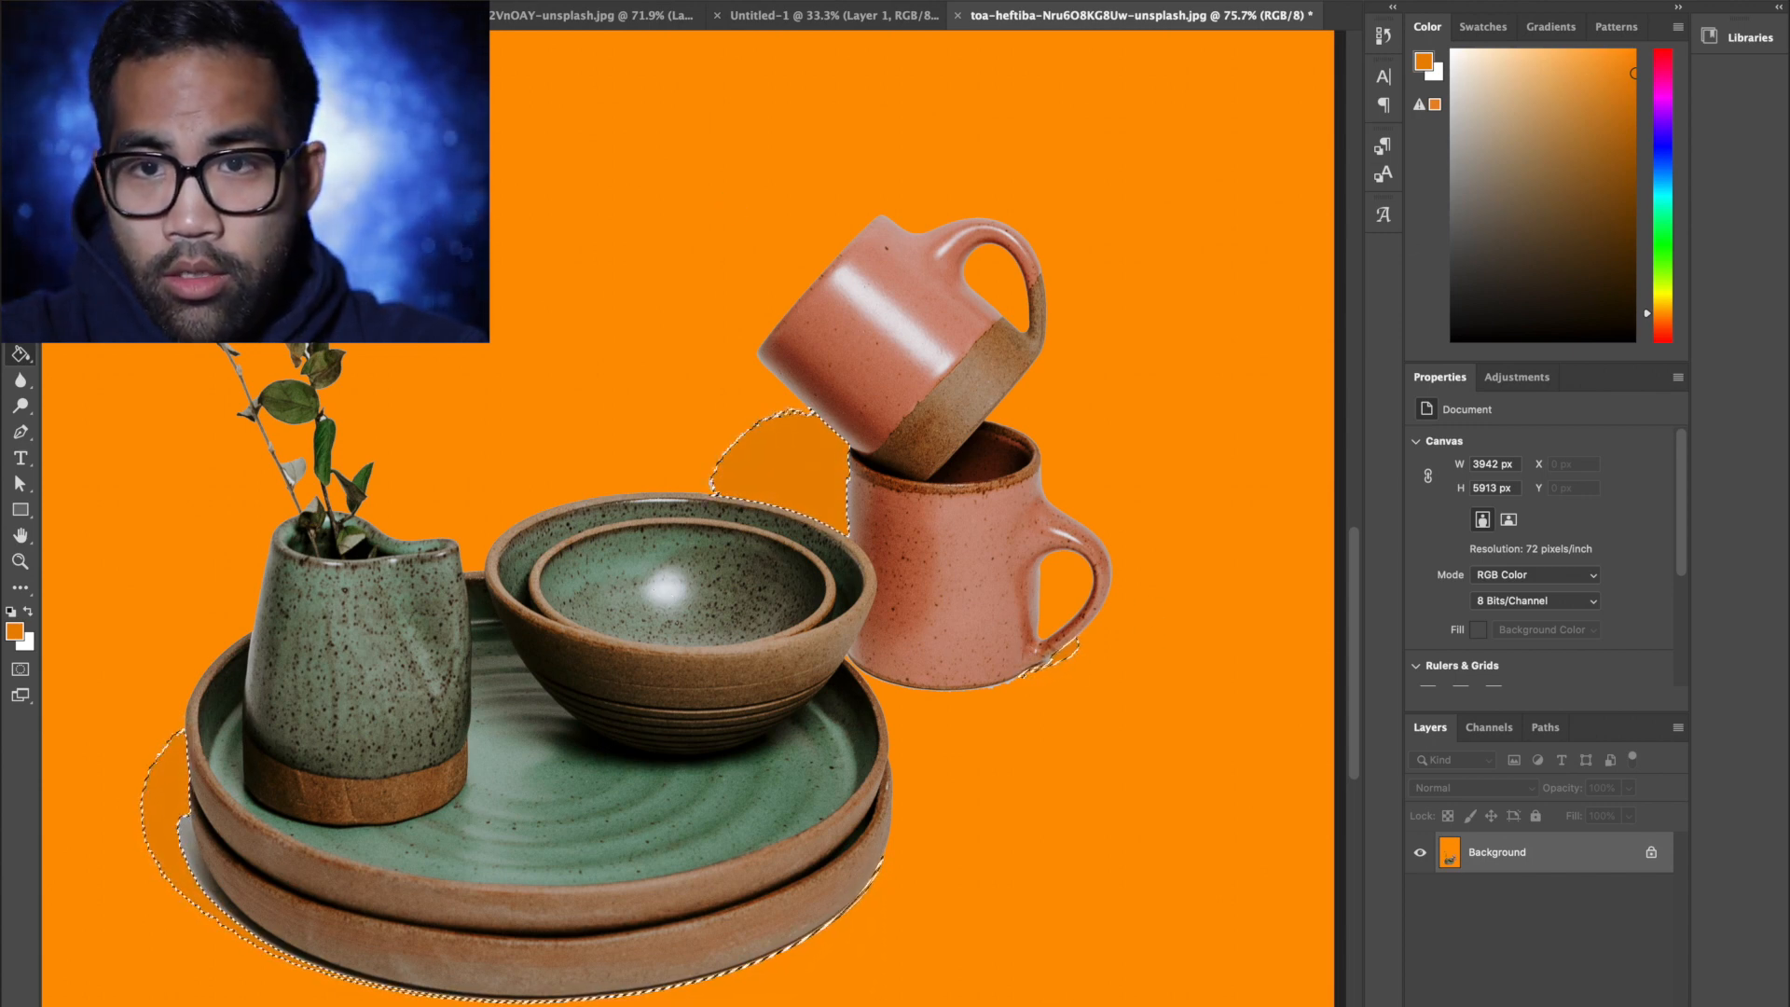
pyautogui.hotkey('ctrl', 'd')
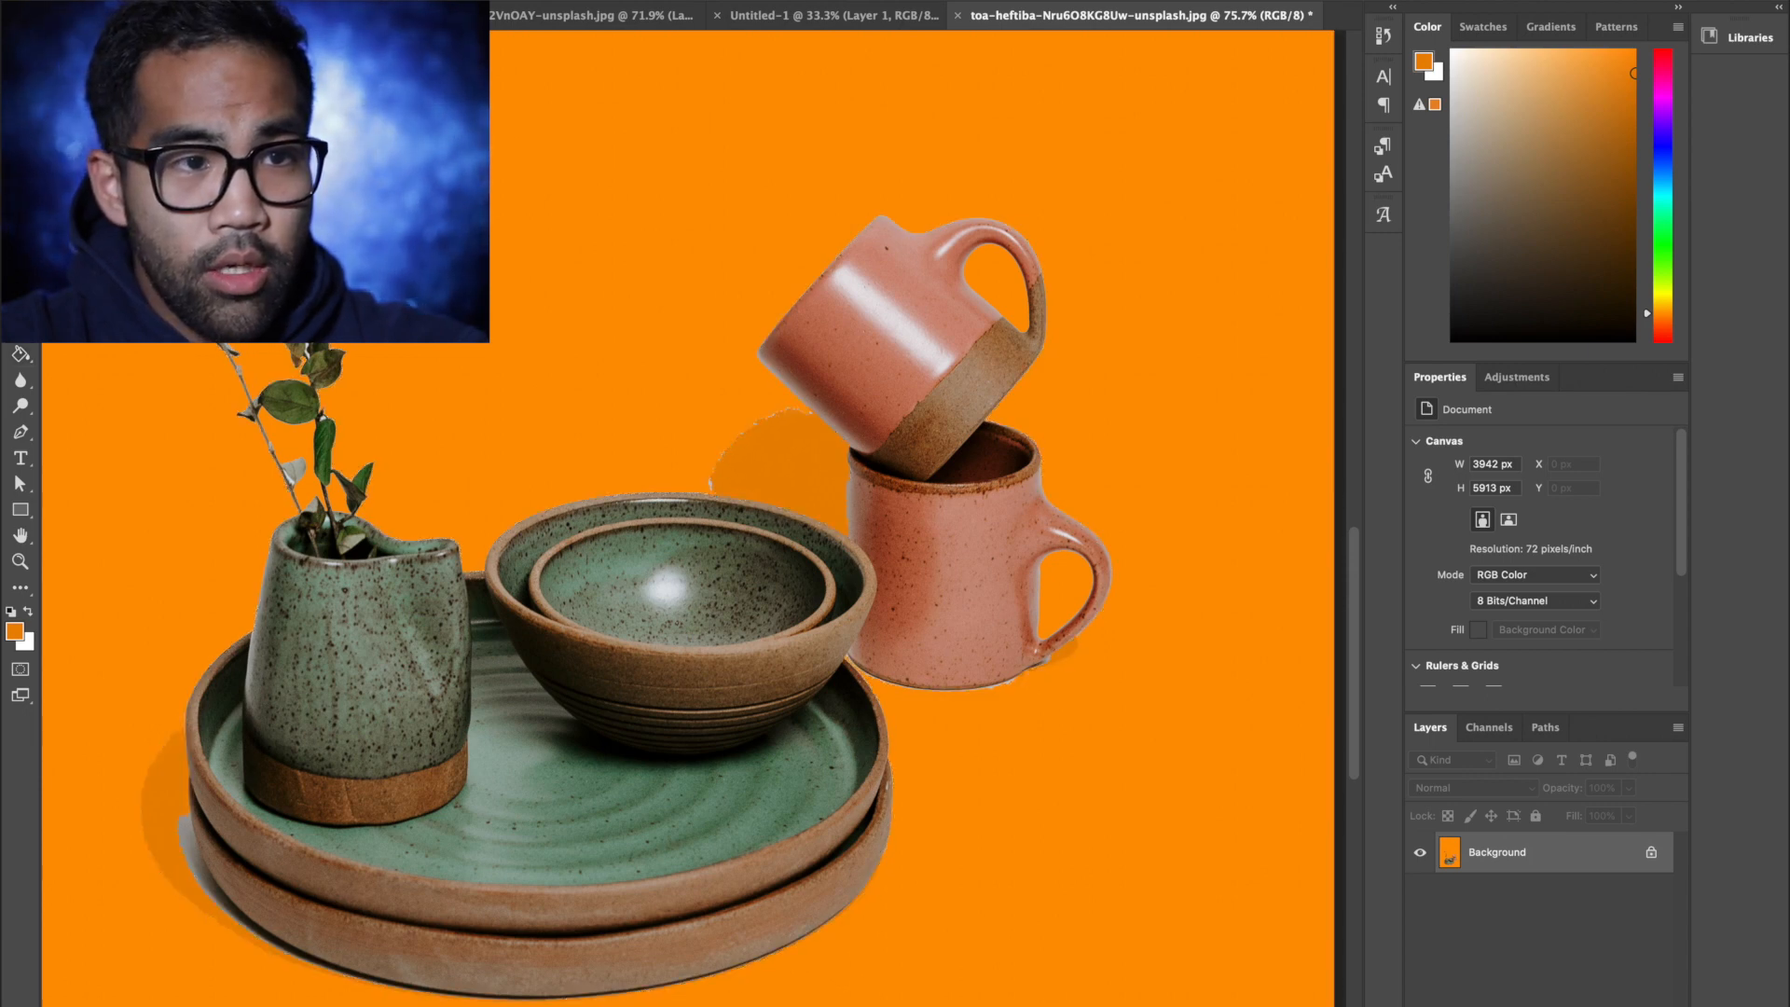
# Examine the edges of the recoloured shadows up close and the orange backdrop as a whole
pyautogui.scroll(-5, 725, 388)
pyautogui.scroll(4, 726, 388)
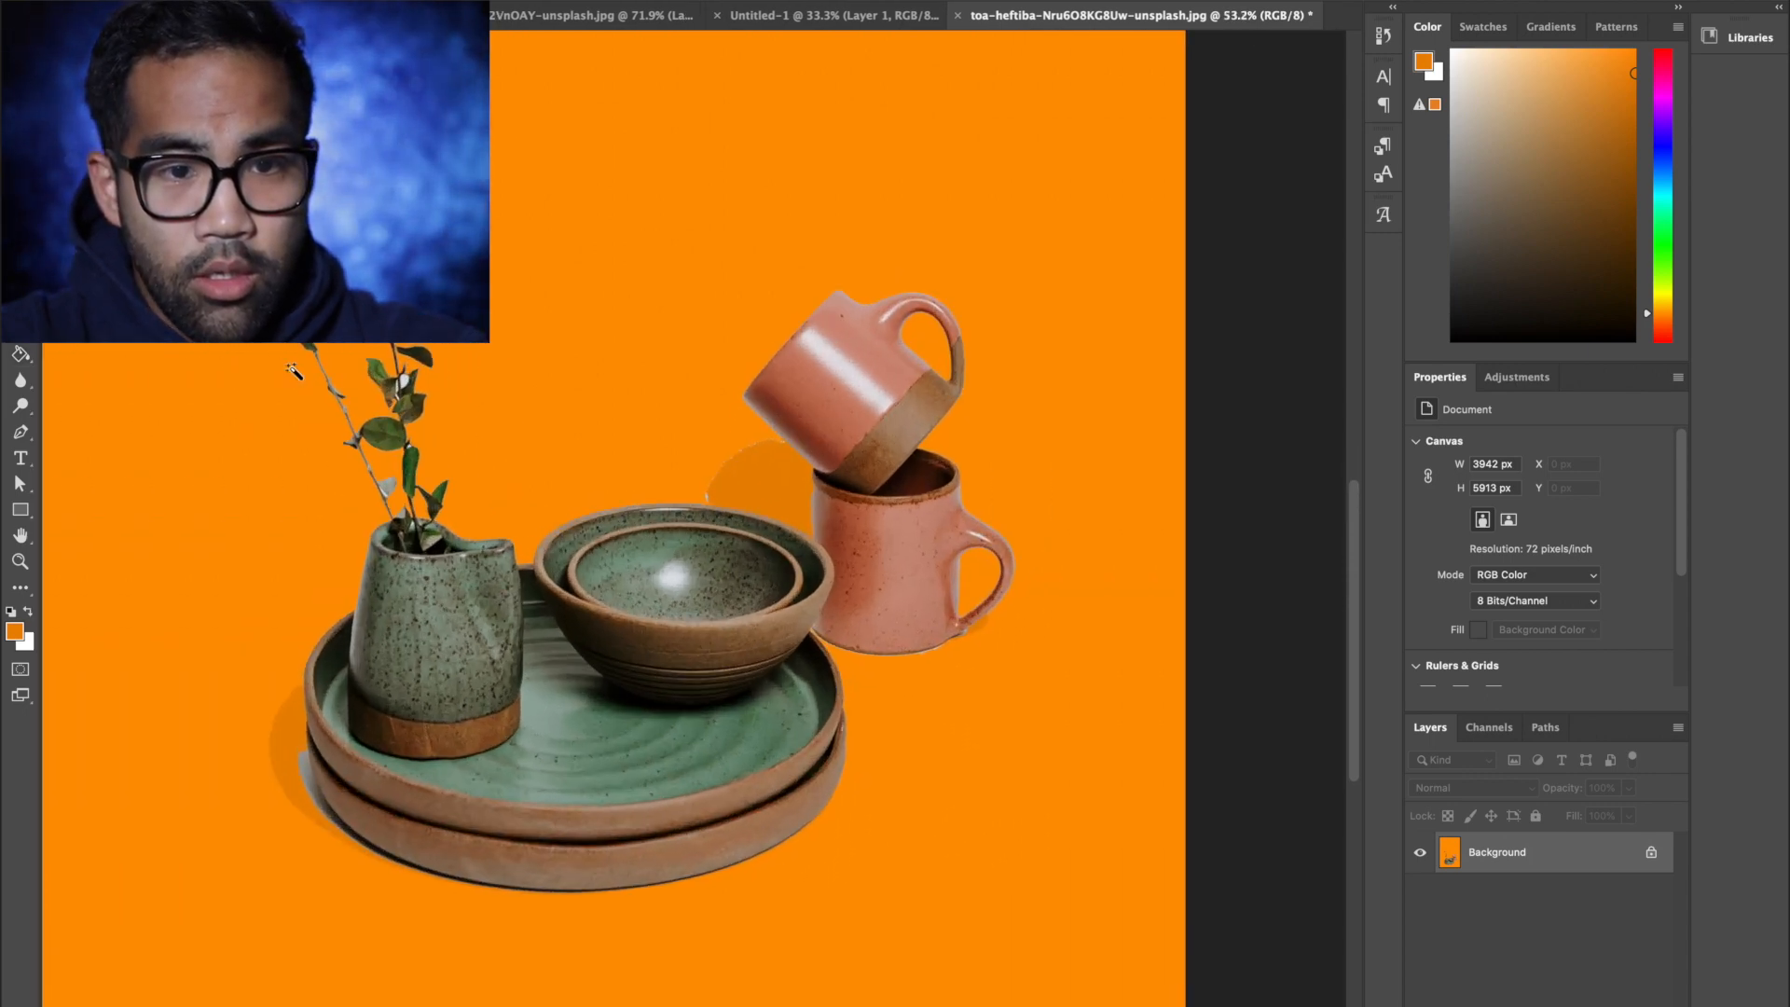
pyautogui.scroll(5, 782, 421)
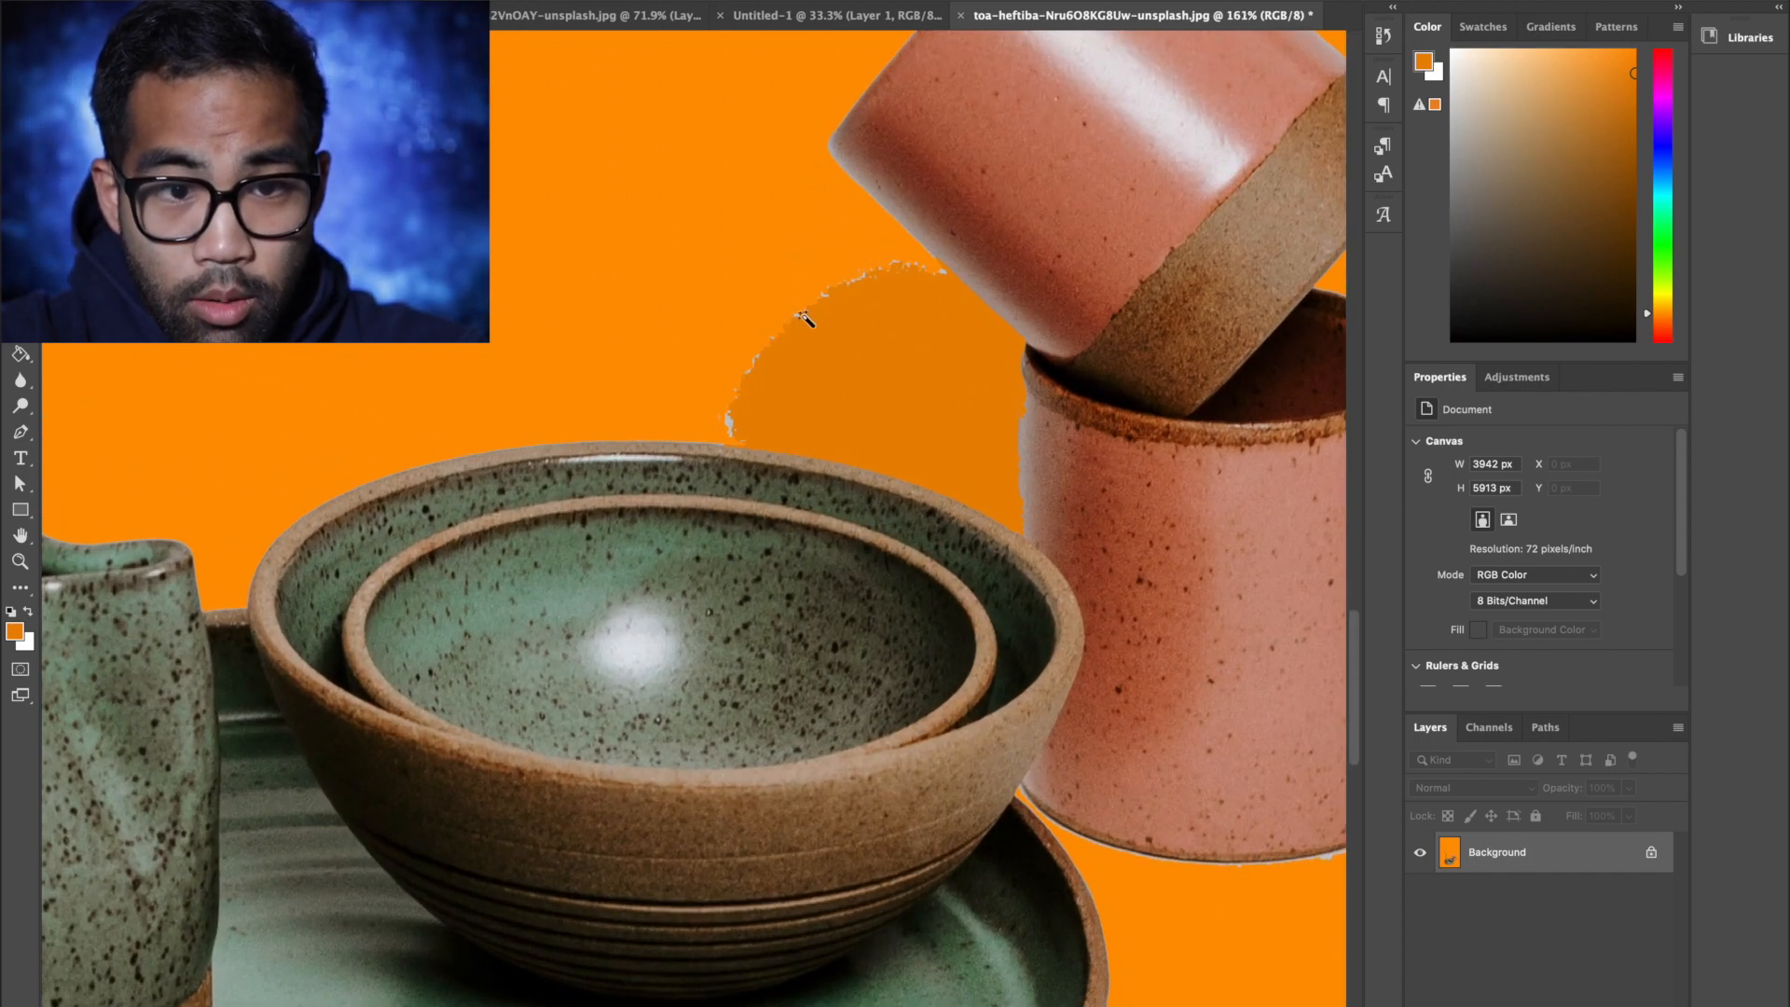
pyautogui.scroll(-5, 832, 329)
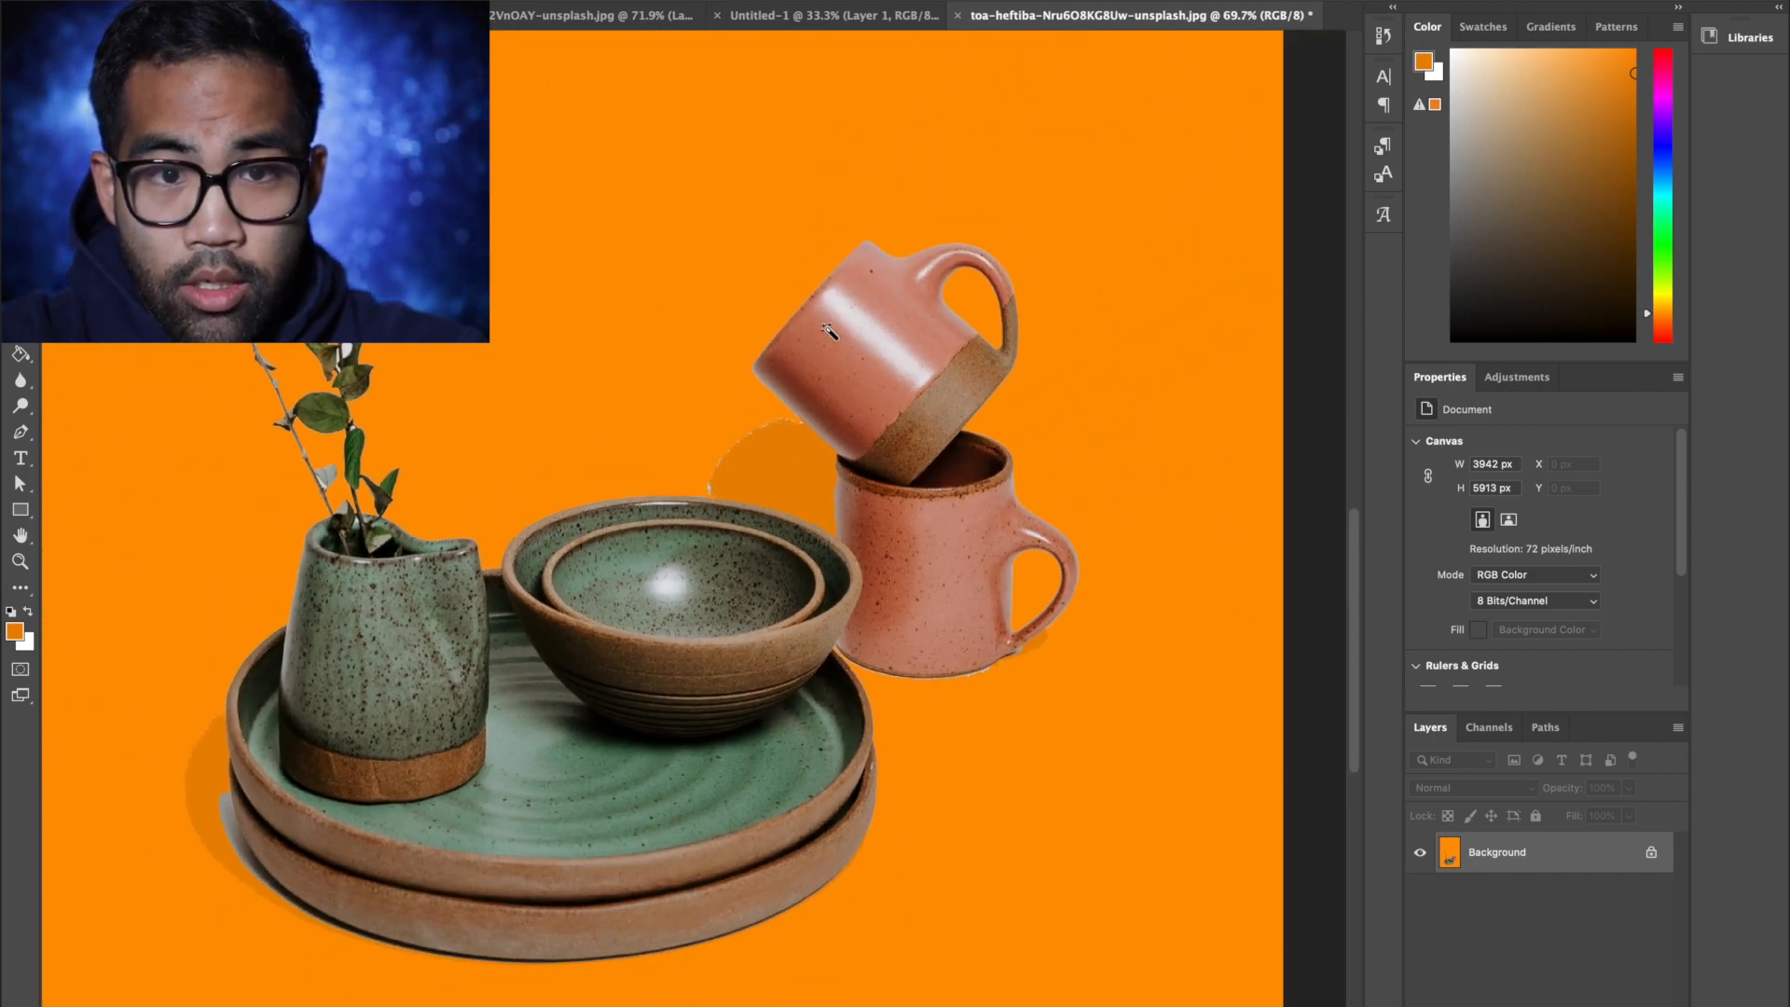
pyautogui.scroll(-3, 829, 331)
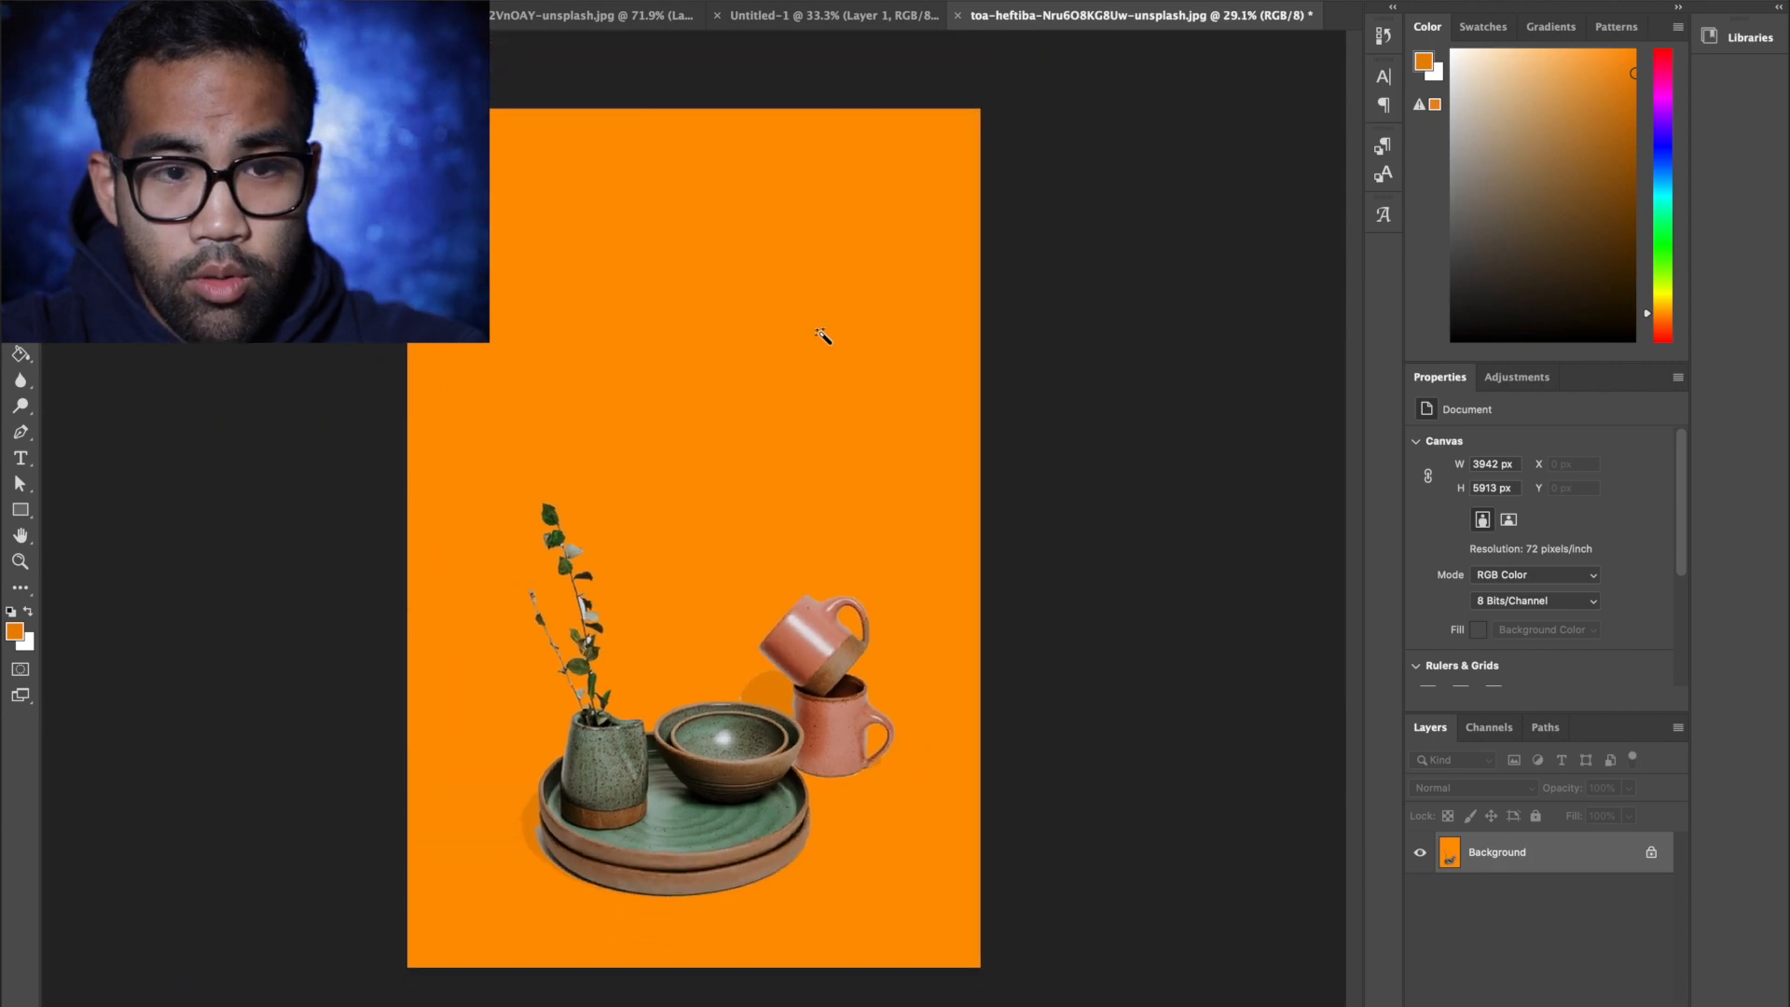